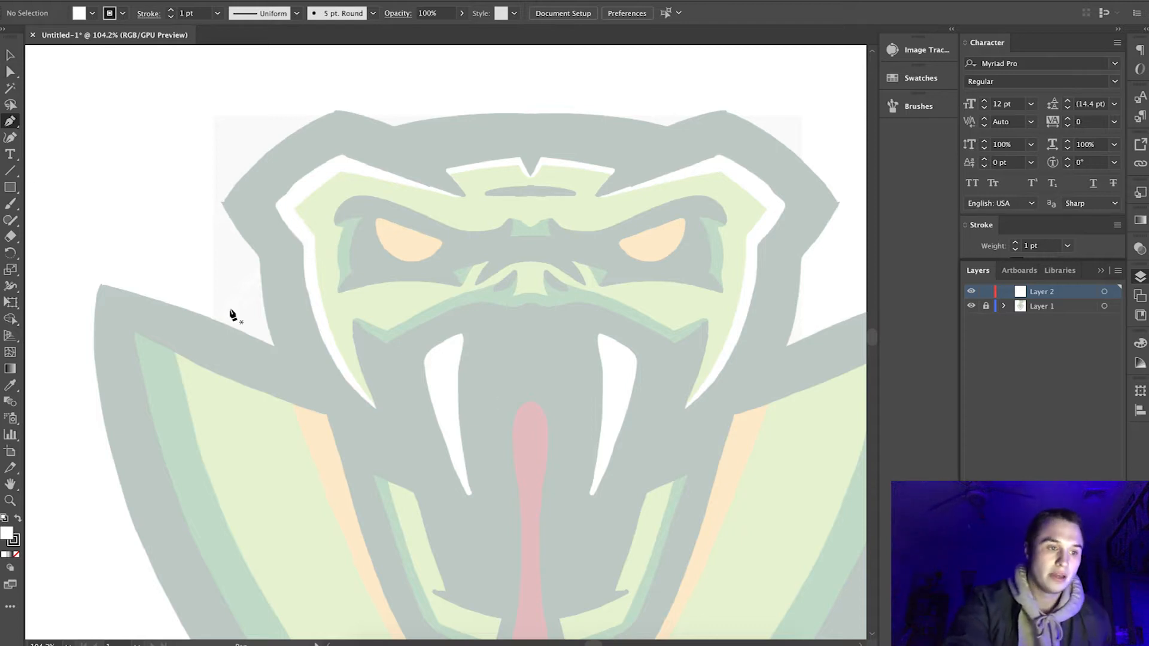
Start a Pen tool path from the left cheek's lower tip, curving up to the mouth corner, and set its fill to none.
left_click(375, 408)
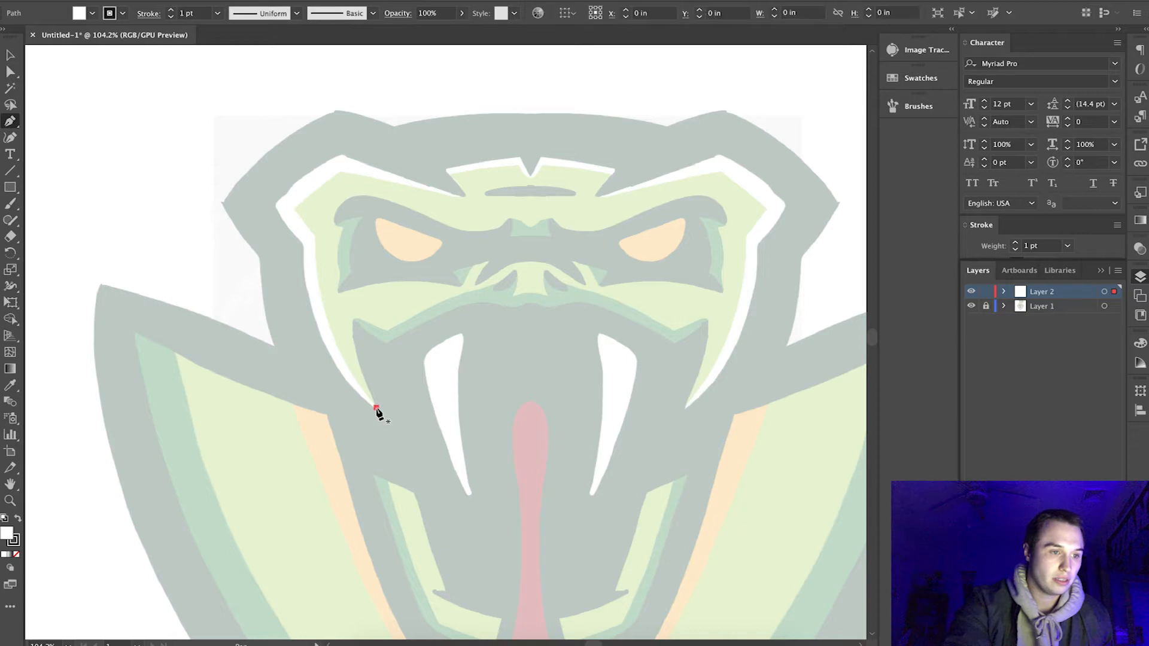
left_click(353, 321)
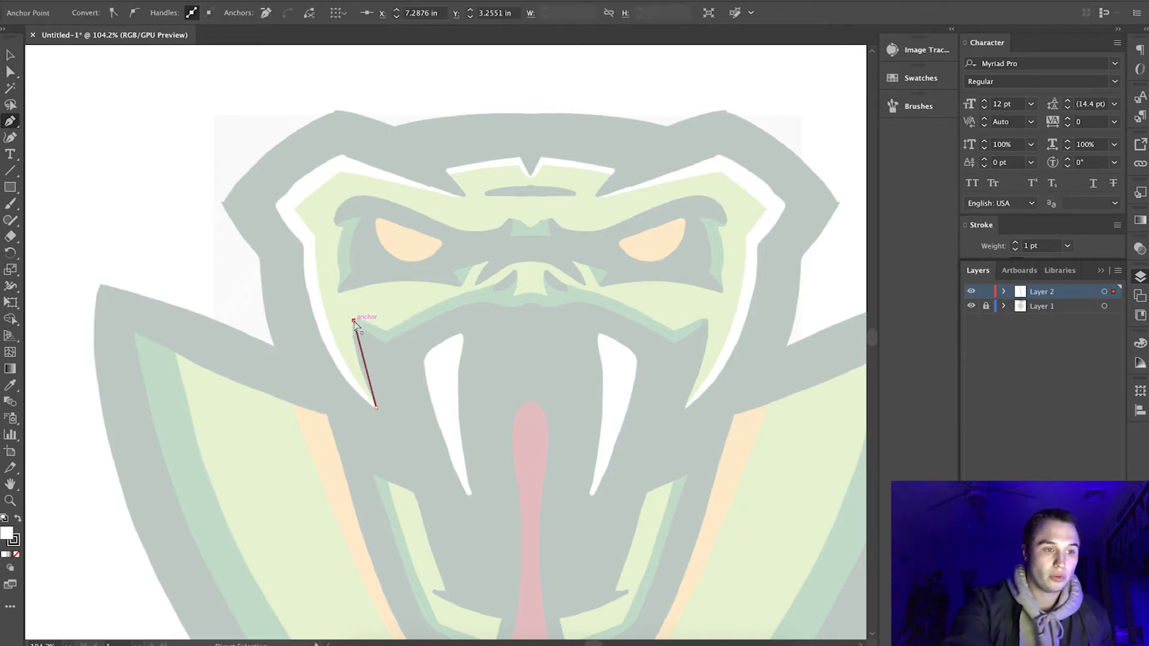
key("super+z")
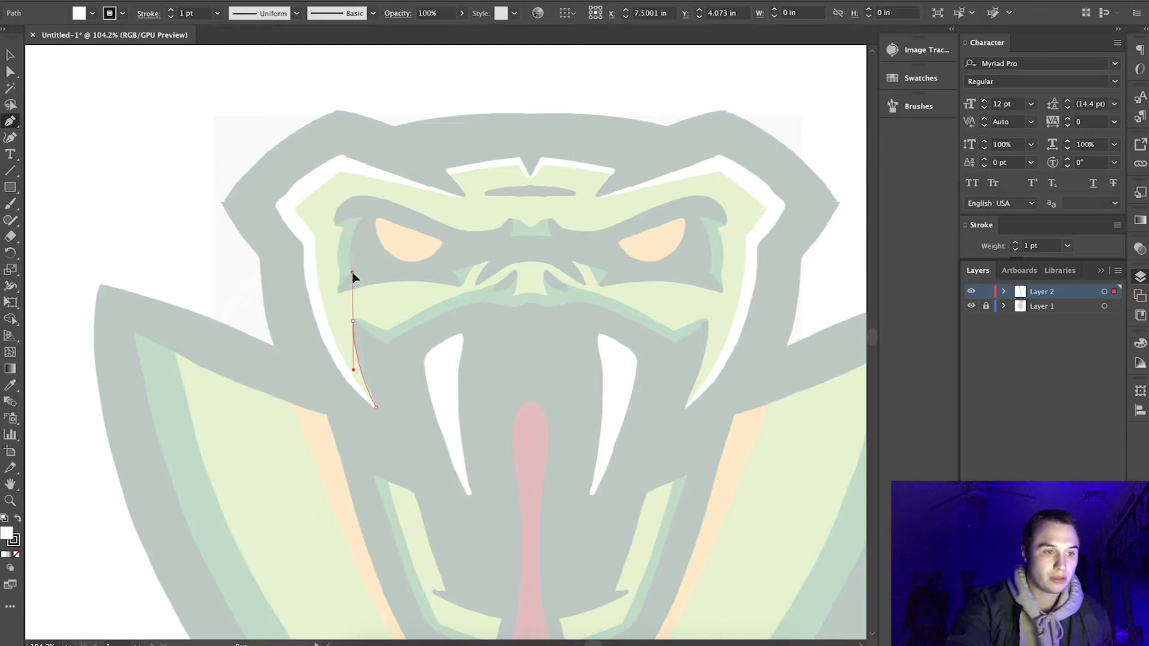
left_click_drag(353, 321, 353, 287)
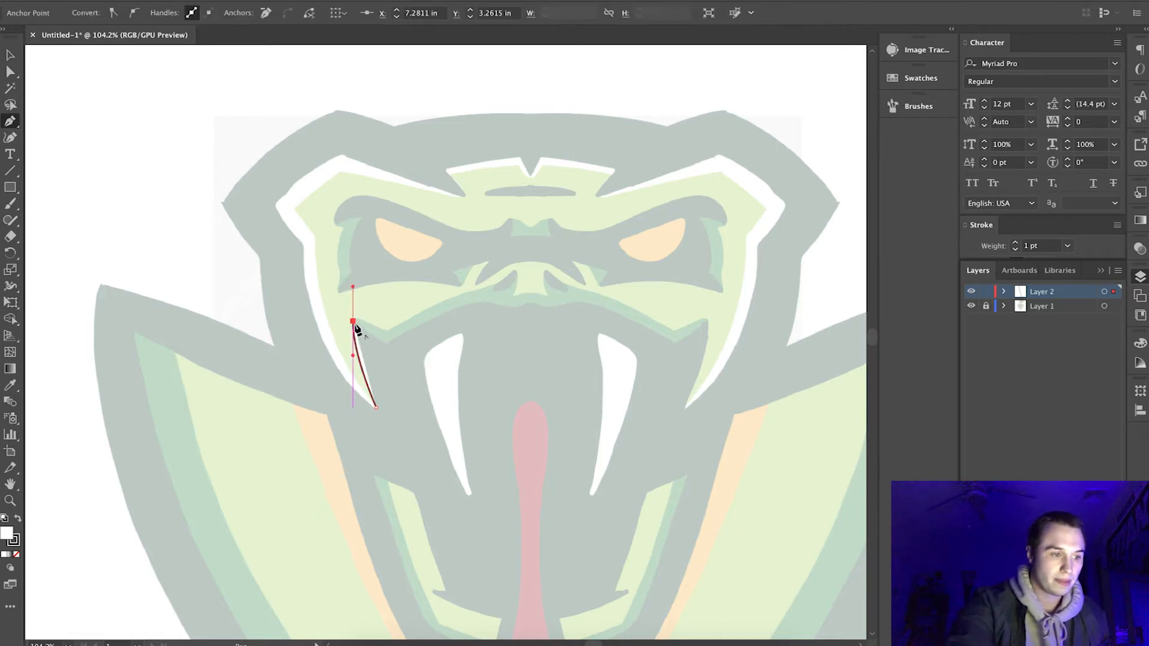
left_click(353, 323)
key("/")
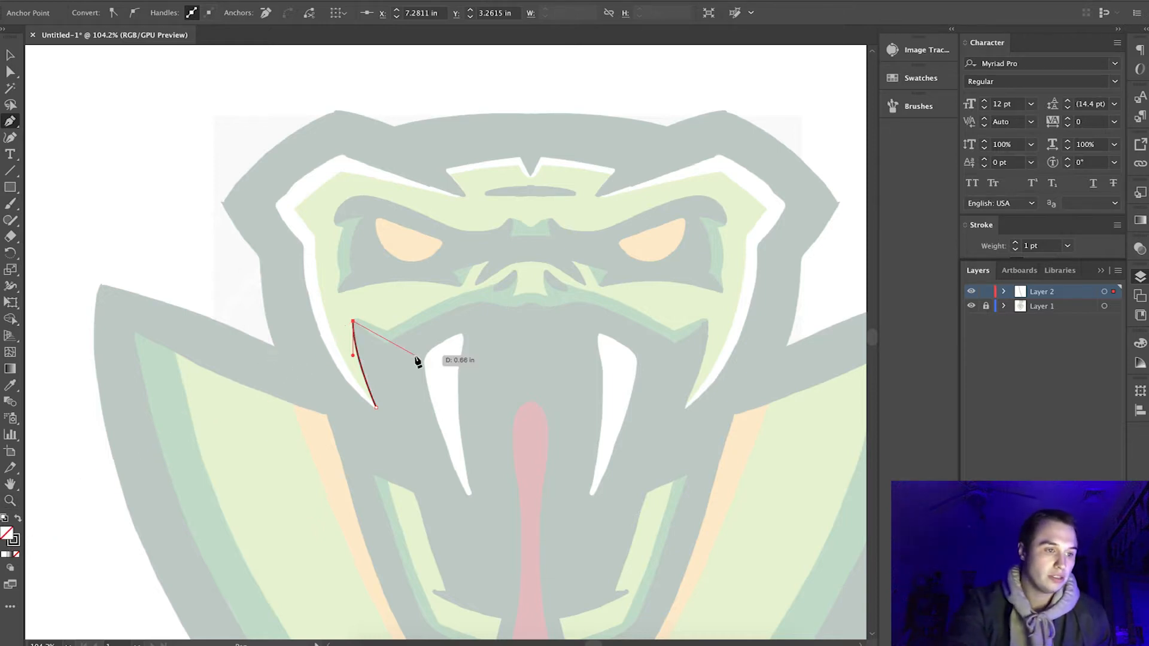
Continue the face path along the upper lip's lower edge from the left mouth corner to the head's centre line.
scroll(469, 275, "up", 5)
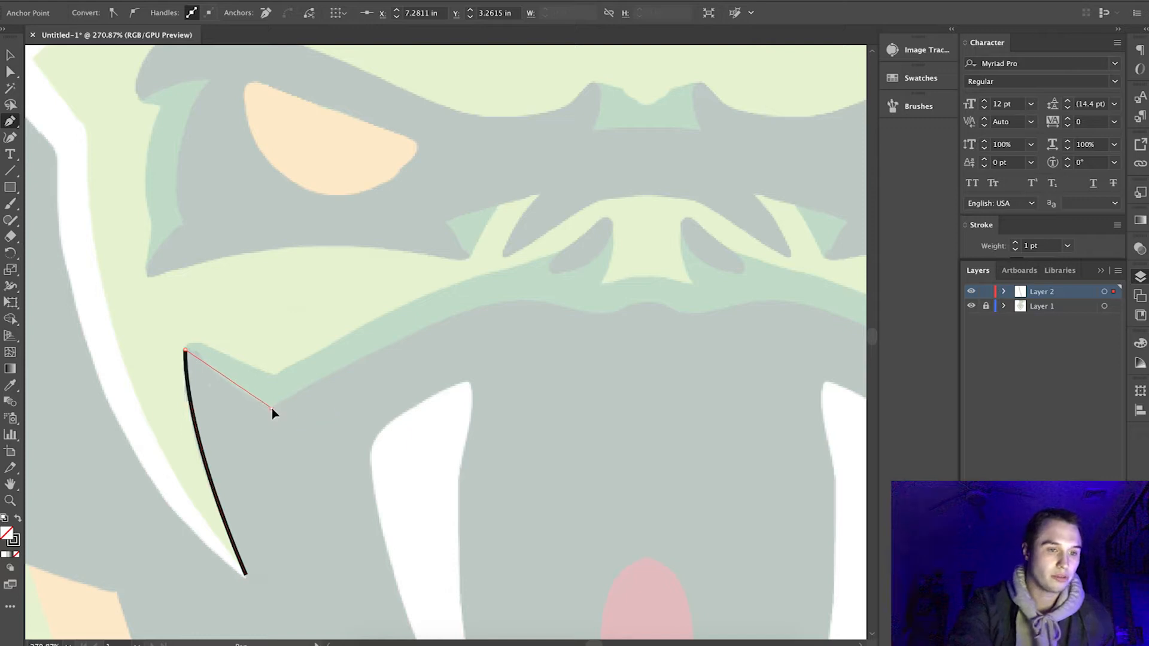
left_click(272, 408)
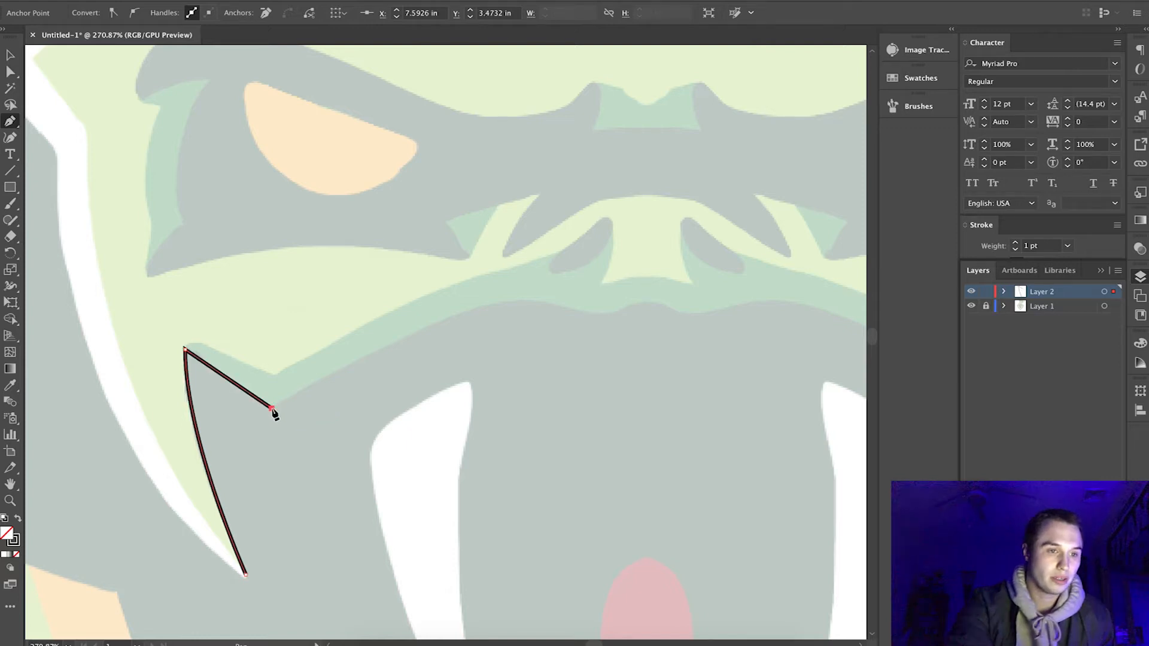
left_click(473, 309)
left_click_drag(514, 291, 536, 297)
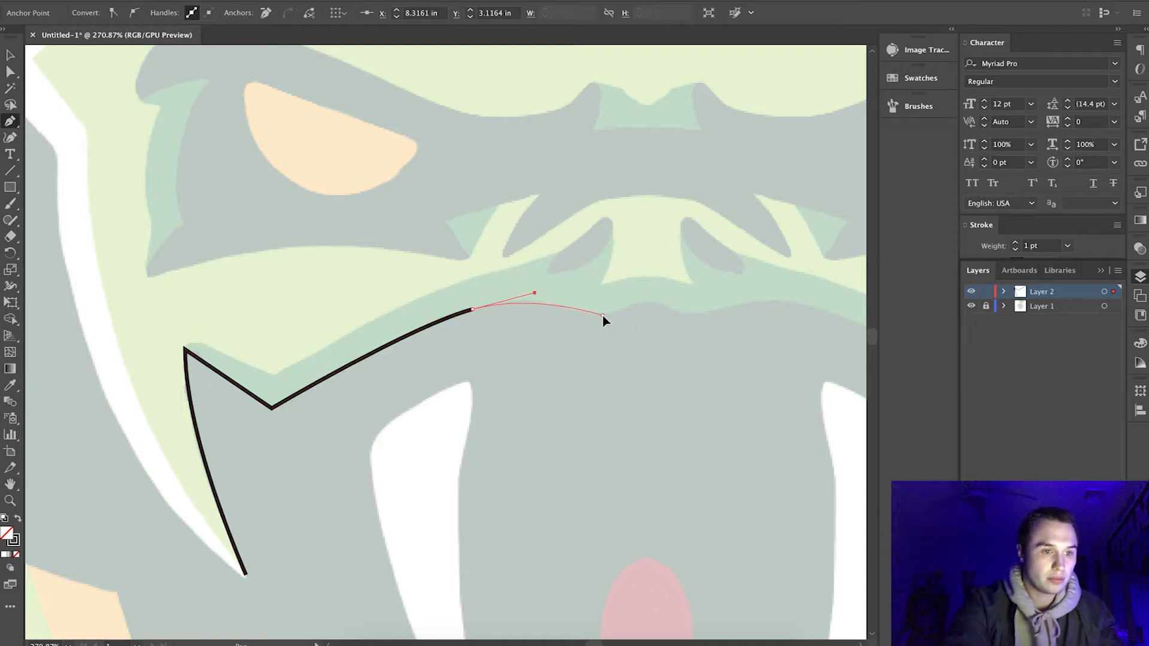
left_click_drag(602, 315, 662, 307)
left_click(649, 305)
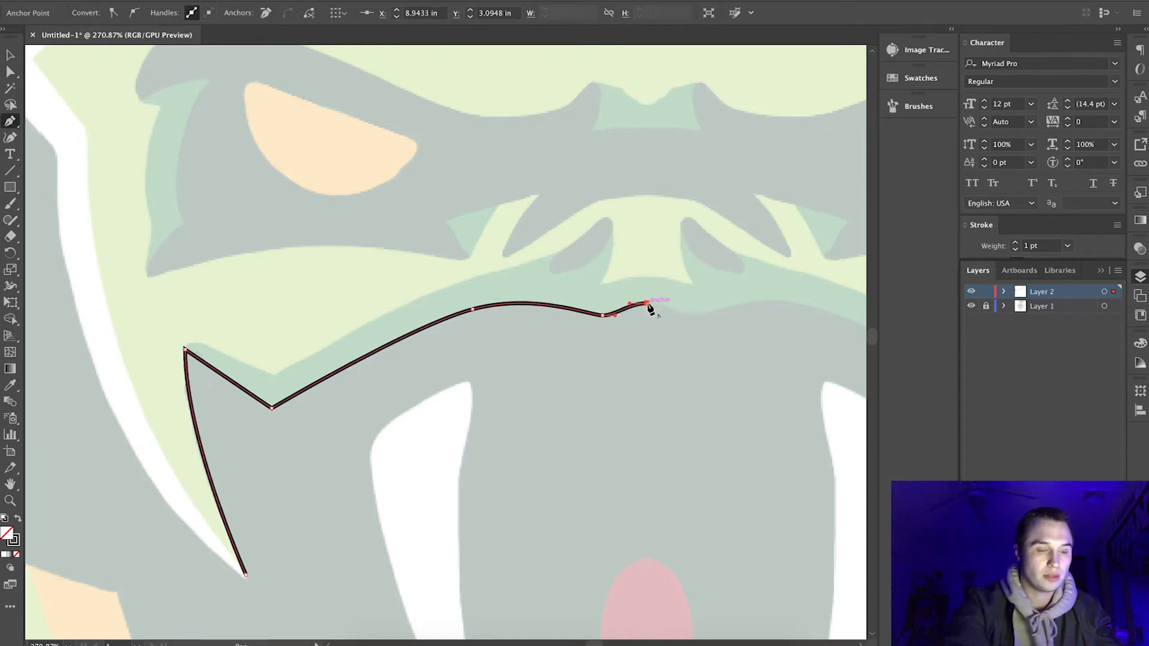
Extend the face path straight up the centre line, around the forehead notch and crest, and out to the left brow's peak.
scroll(639, 440, "up", 3)
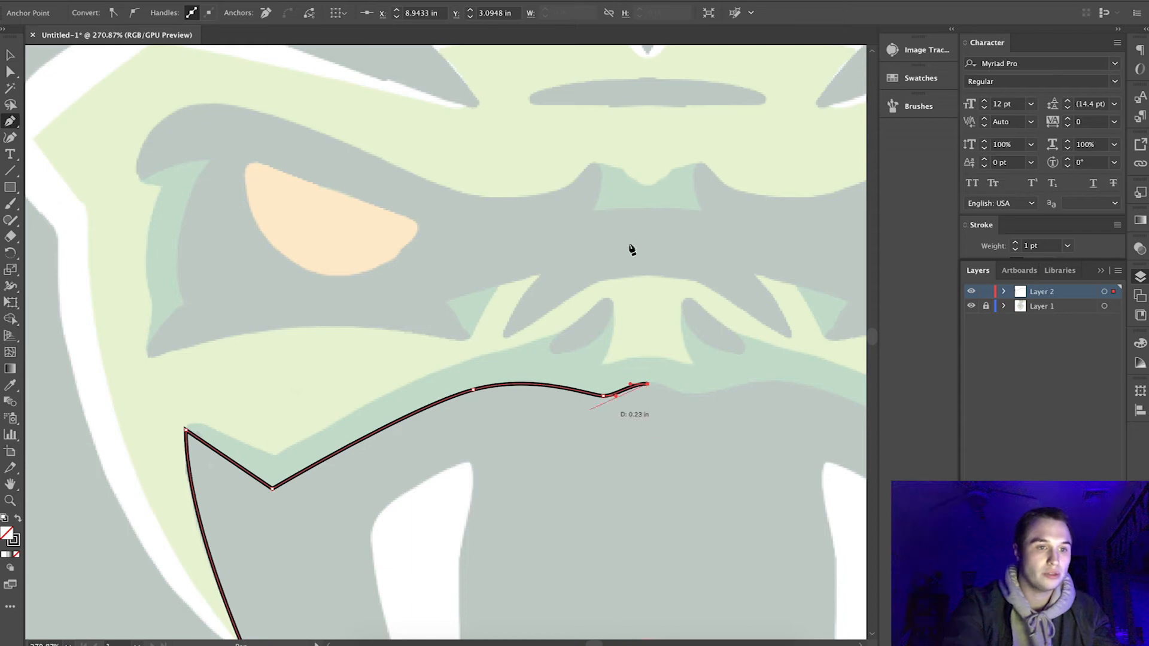
scroll(635, 223, "up", 4)
scroll(636, 223, "right", 2)
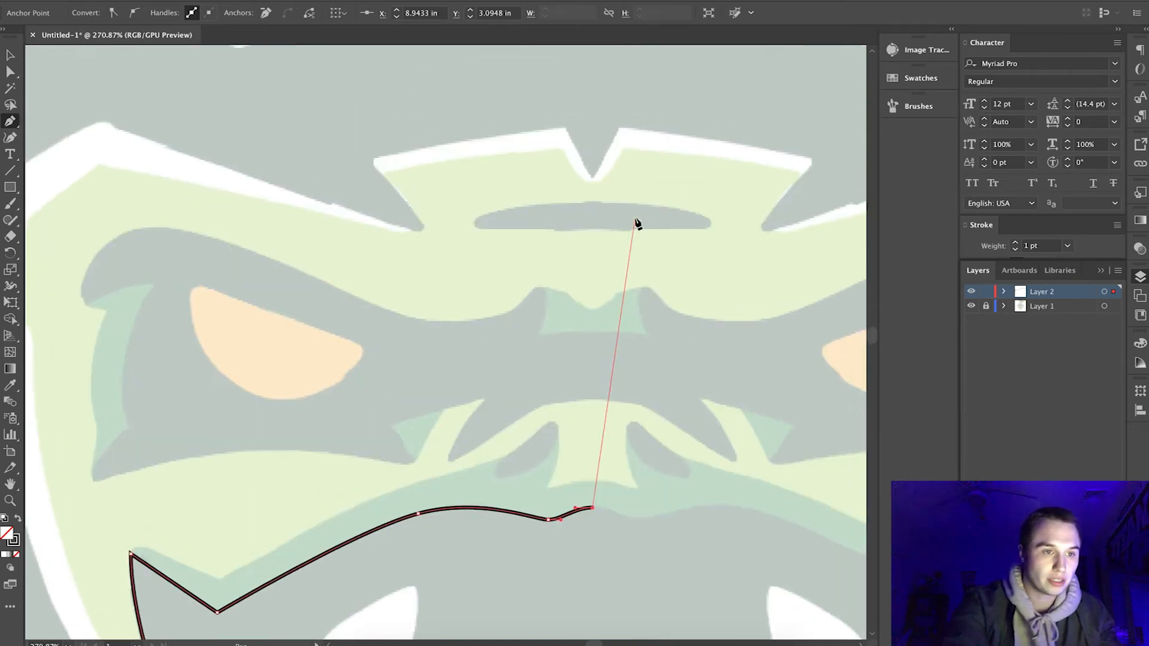
left_click(592, 176)
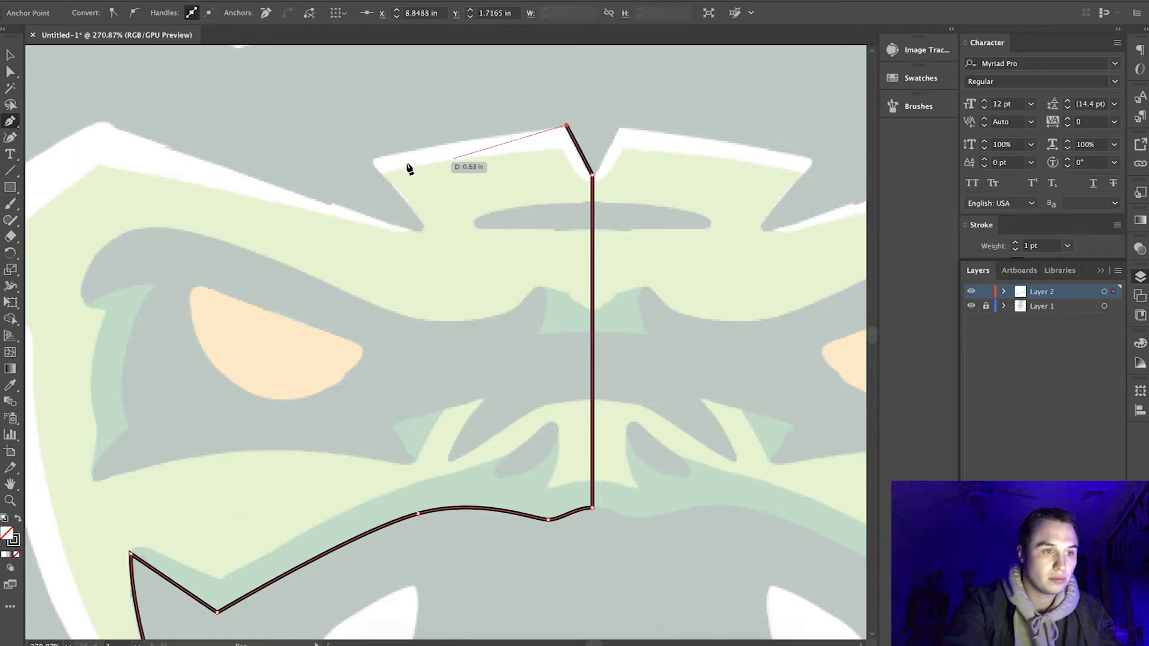
left_click(365, 160)
left_click(426, 229)
left_click_drag(102, 120, 63, 94)
scroll(257, 263, "left", 8)
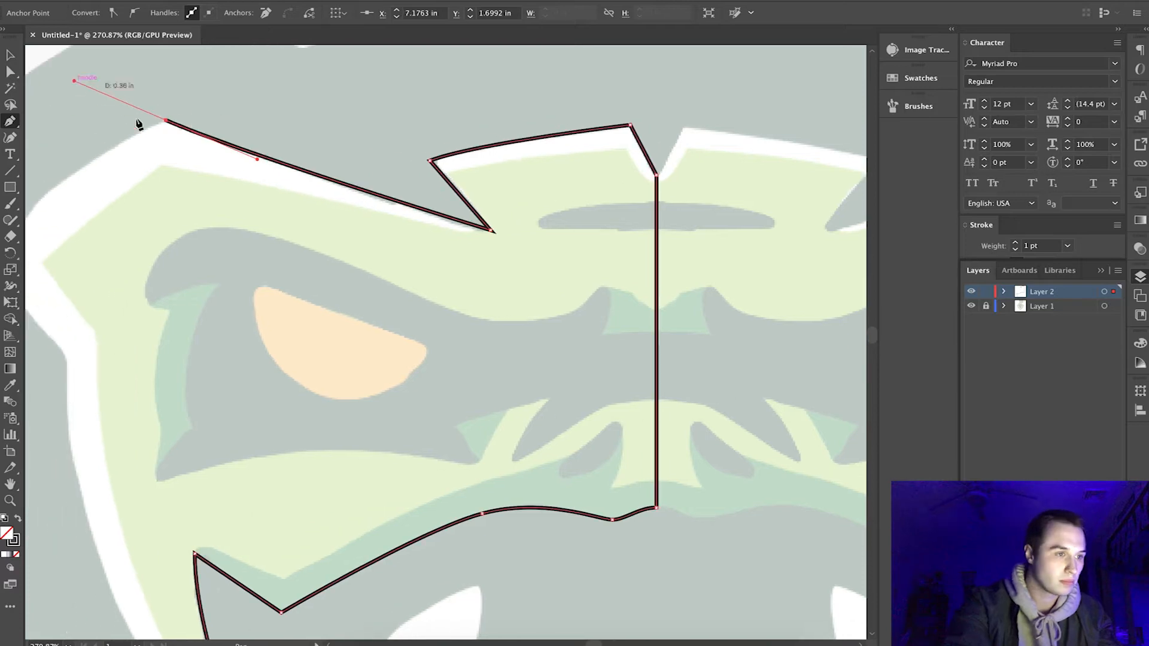
Trace the outer left edge of the white face border and close the path at the cheek's lower tip.
left_click_drag(132, 199, 100, 267)
left_click_drag(205, 303, 242, 328)
key("ctrl+0")
left_click_drag(270, 429, 349, 485)
Draw a separate Pen path along the top of the dark left eye area, from the outer brow around the inner peak beside the nose bridge.
left_click(10, 55)
left_click(107, 106)
scroll(319, 313, "up", 5)
key("p")
left_click(128, 166)
left_click_drag(209, 107, 296, 122)
left_click_drag(498, 154, 571, 71)
left_click(497, 154)
left_click_drag(497, 192, 485, 210)
left_click(497, 192)
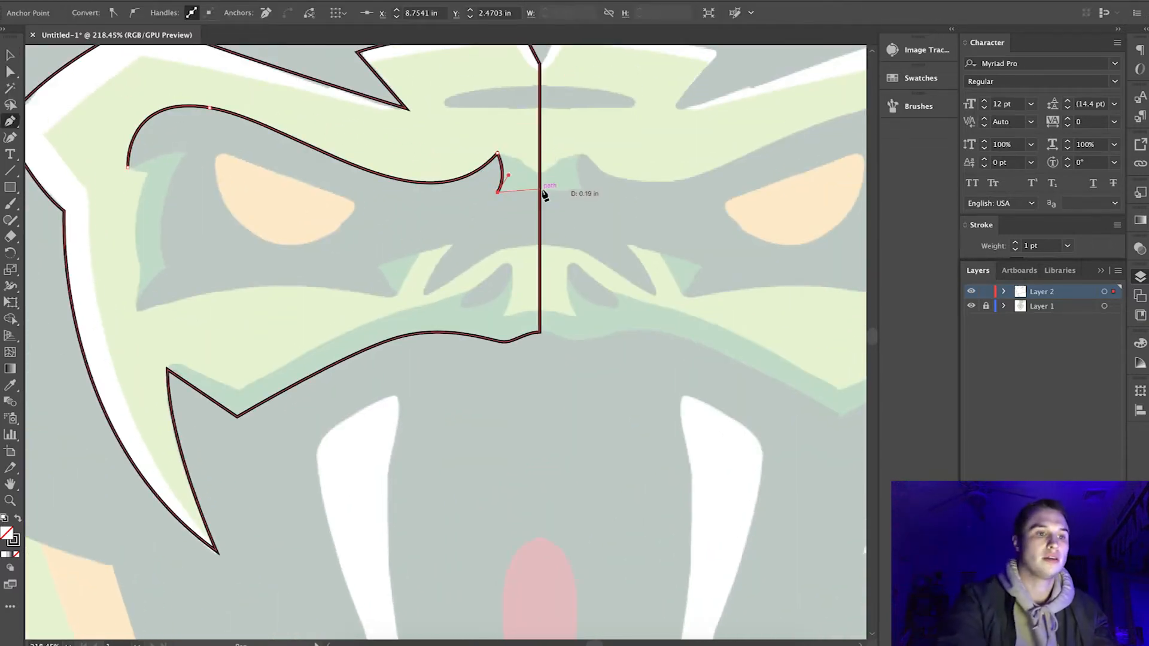
Extend the eye-area path to the vertical centre line with a slightly curved segment, and leave the path open.
scroll(543, 195, "up", 4)
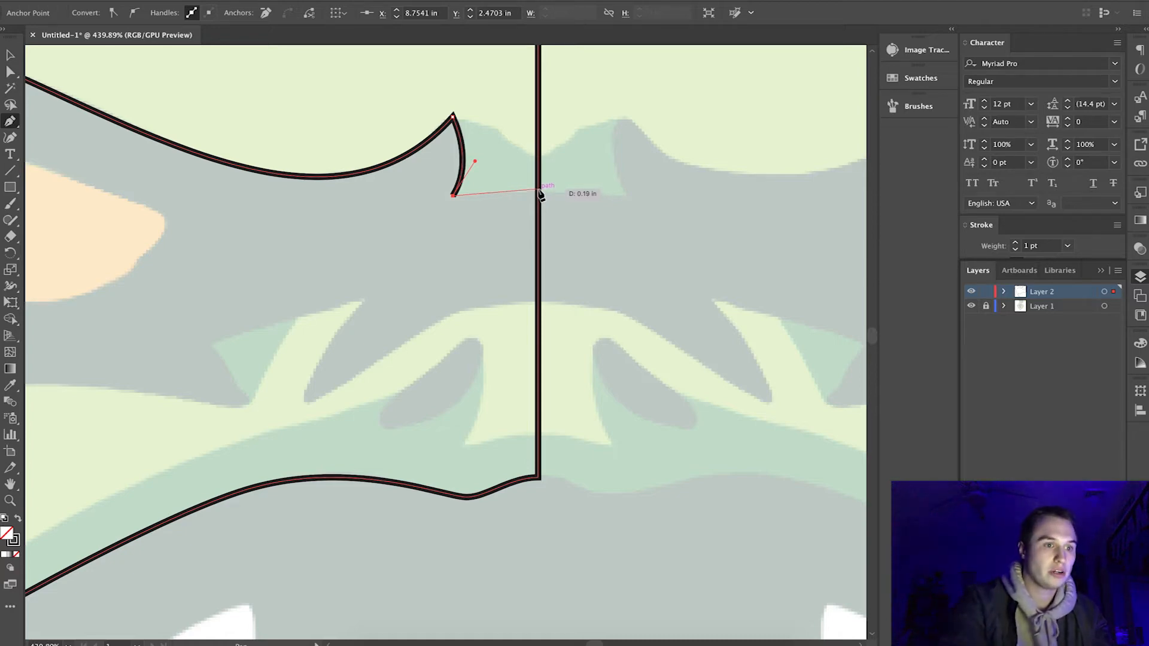
left_click(538, 190)
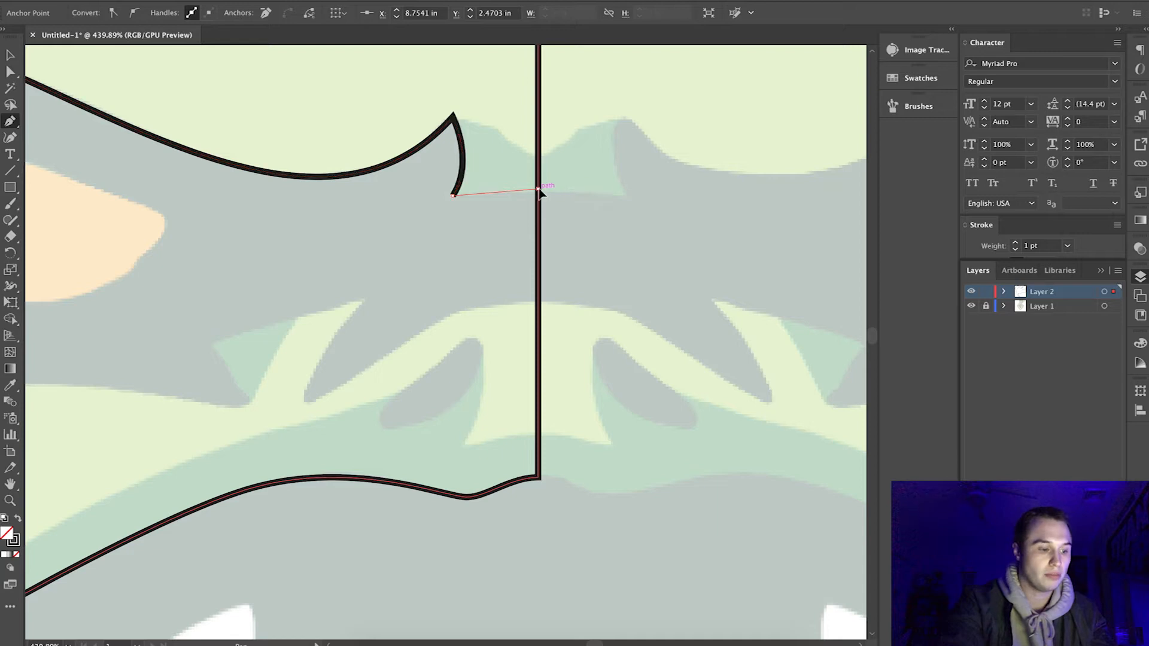
left_click(541, 190)
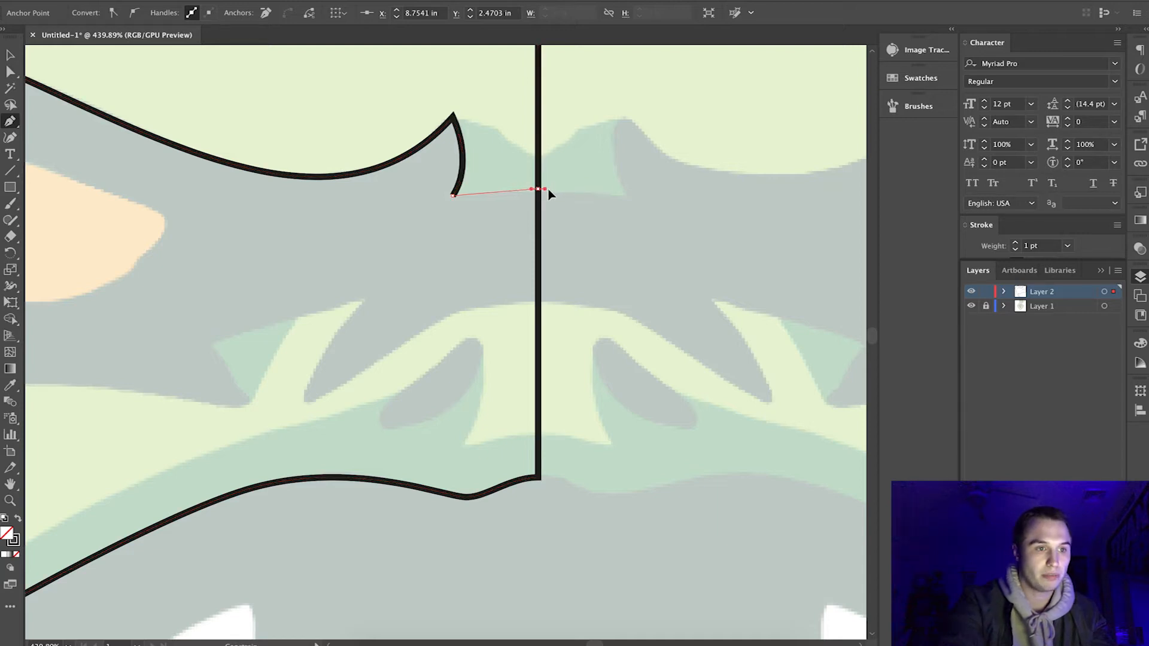
mouse_move(561, 191)
left_mouse_down()
mouse_move(572, 191)
mouse_move(562, 190)
left_mouse_up()
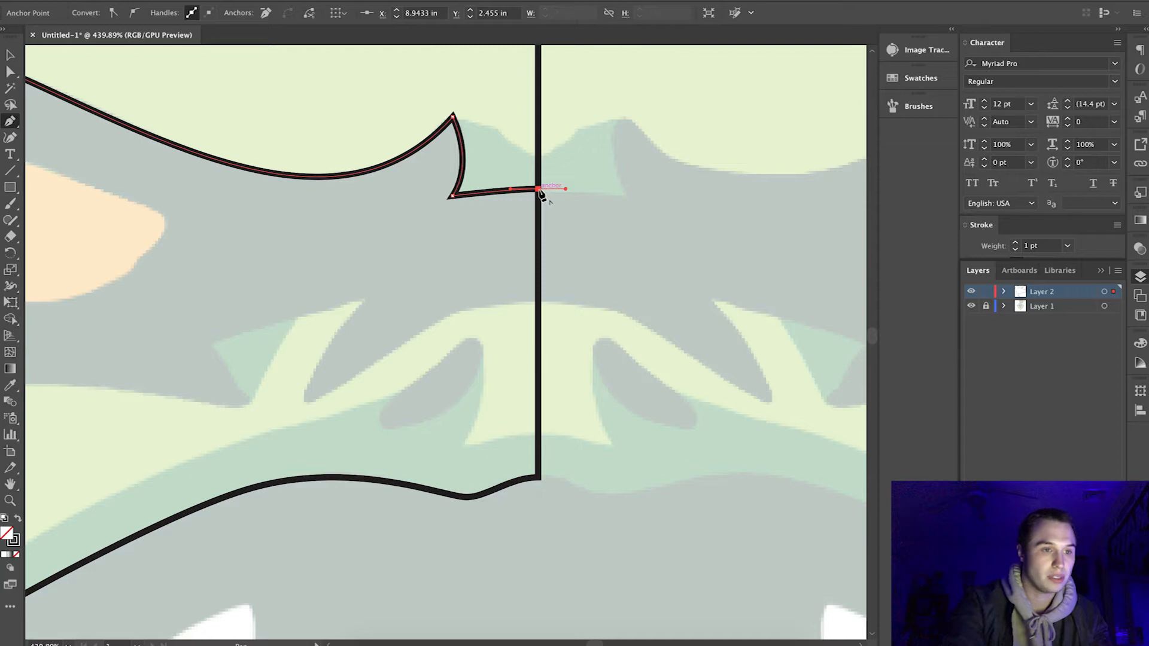
left_click(539, 190)
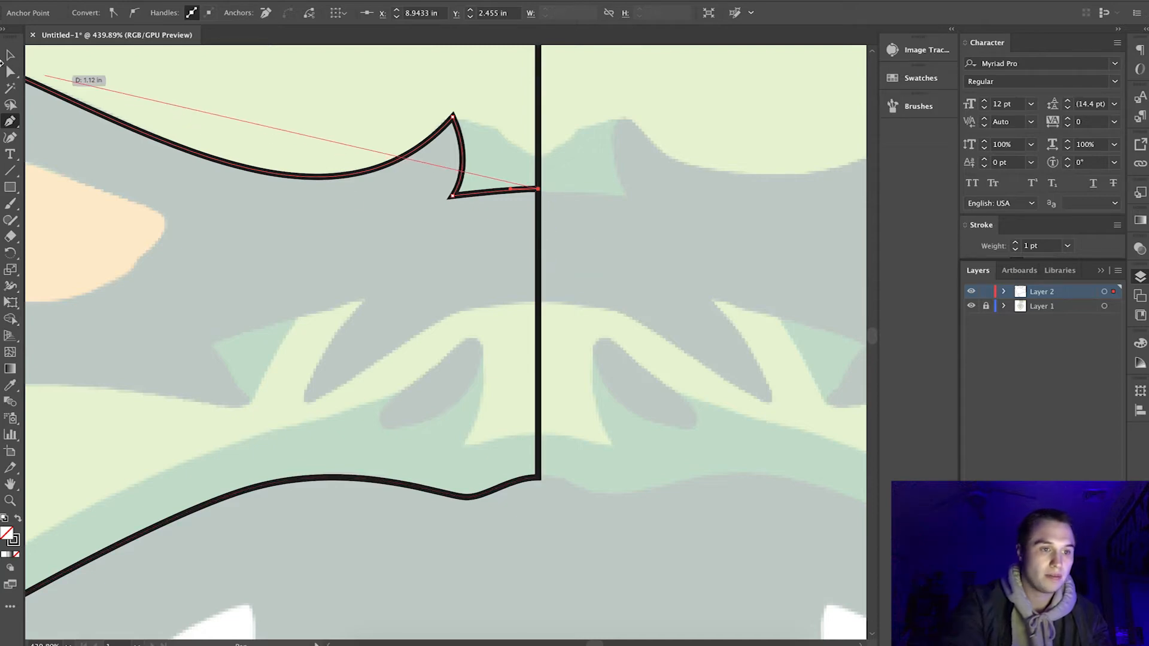
left_click(6, 55)
left_click(181, 83)
Resume the eye-area path at its outer brow end and trace the dark area's outer edge down to its lower-left corner.
scroll(181, 83, "down", 3)
scroll(181, 83, "left", 5)
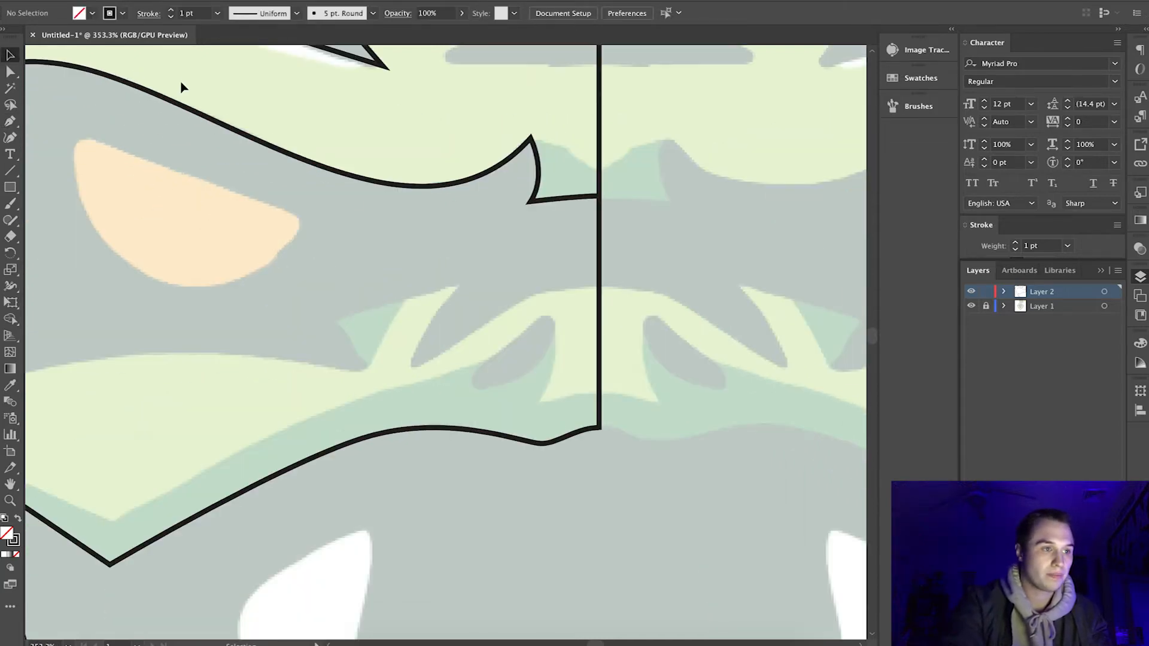
scroll(182, 84, "left", 5)
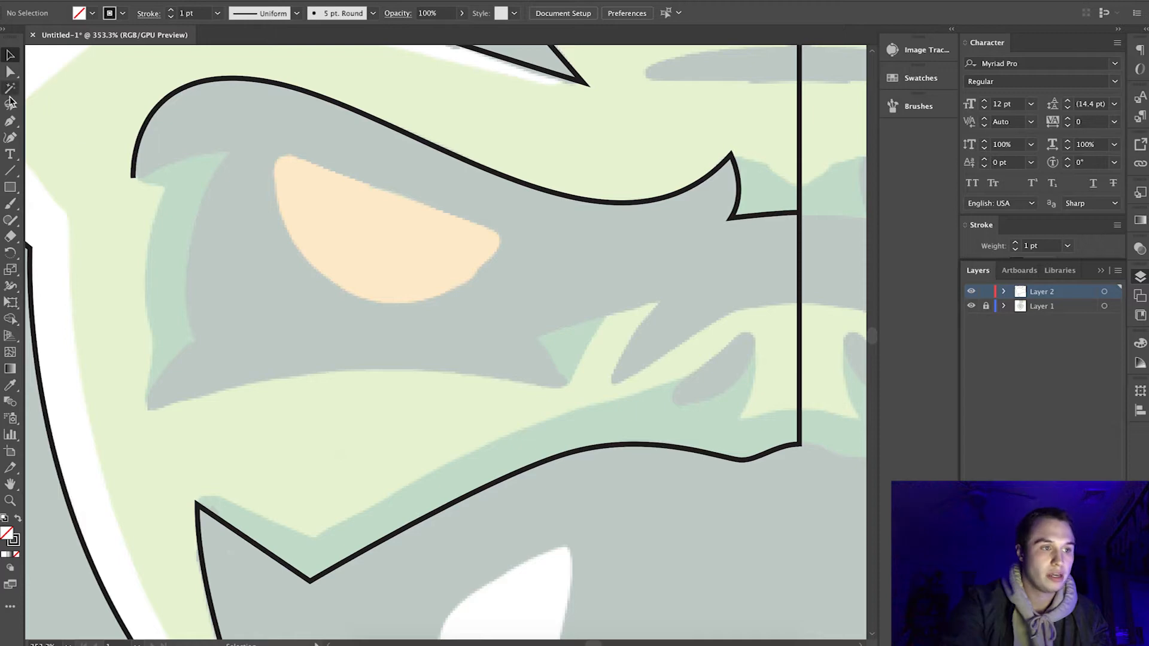
left_click(11, 121)
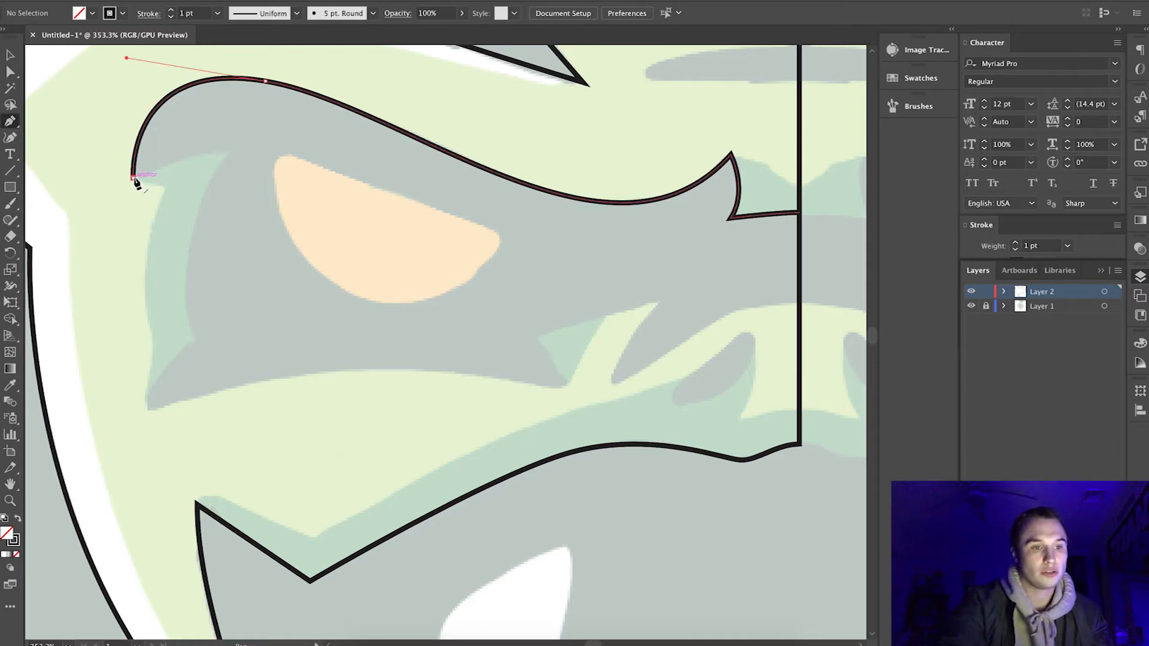
left_click(134, 178)
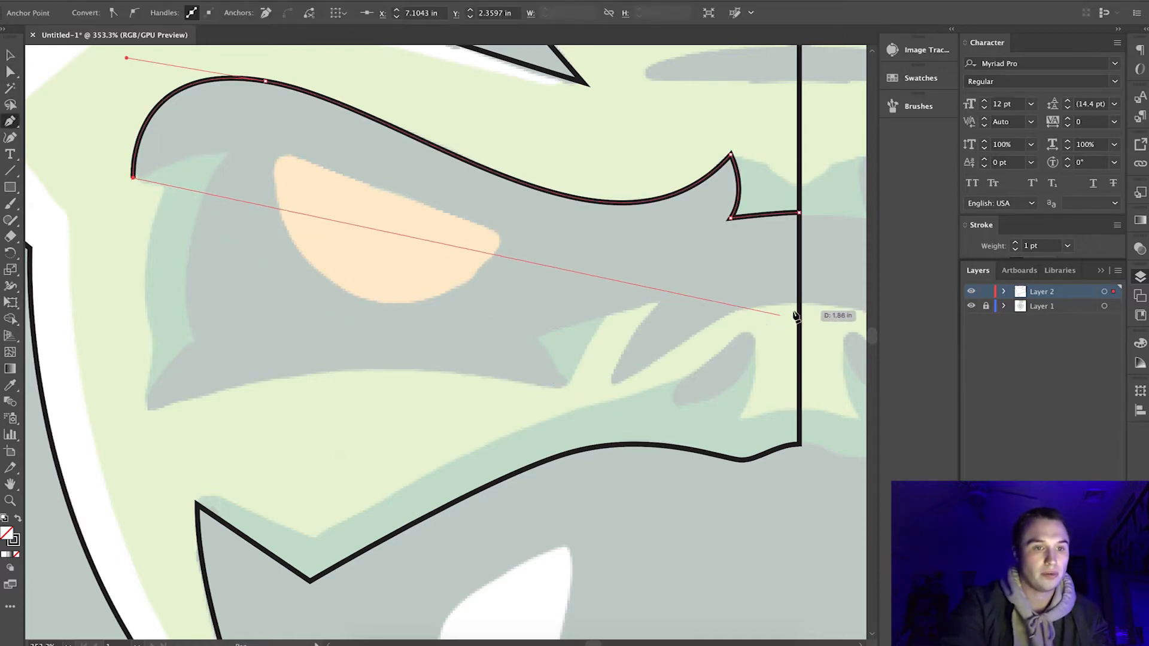
left_click(229, 151)
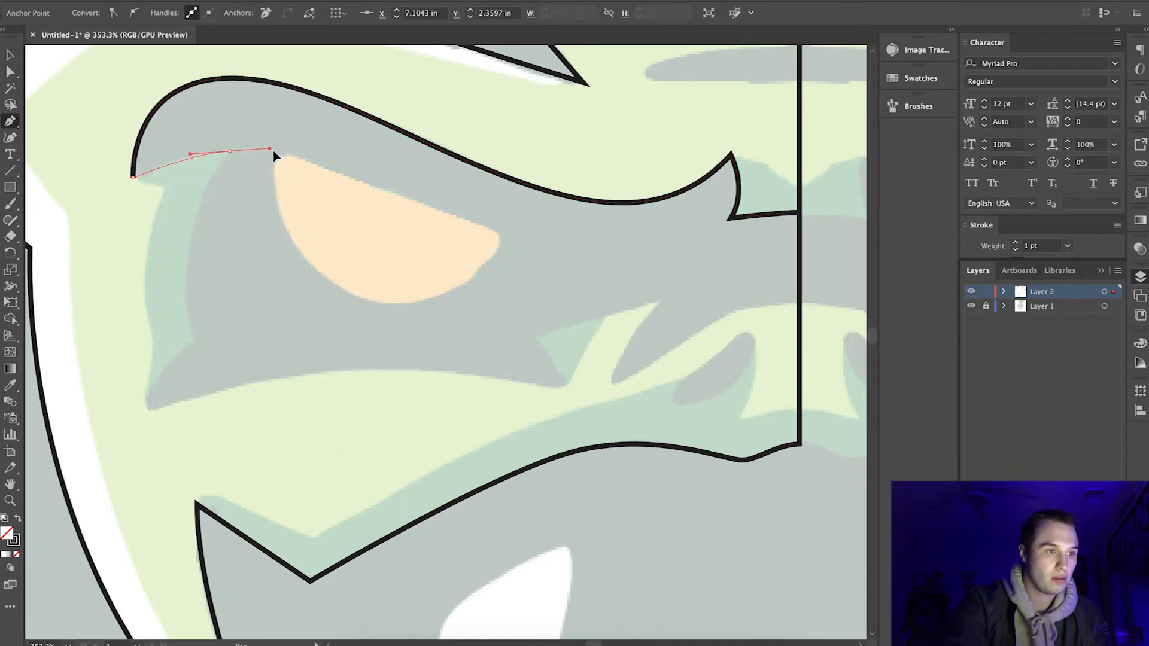
left_click_drag(285, 158, 285, 157)
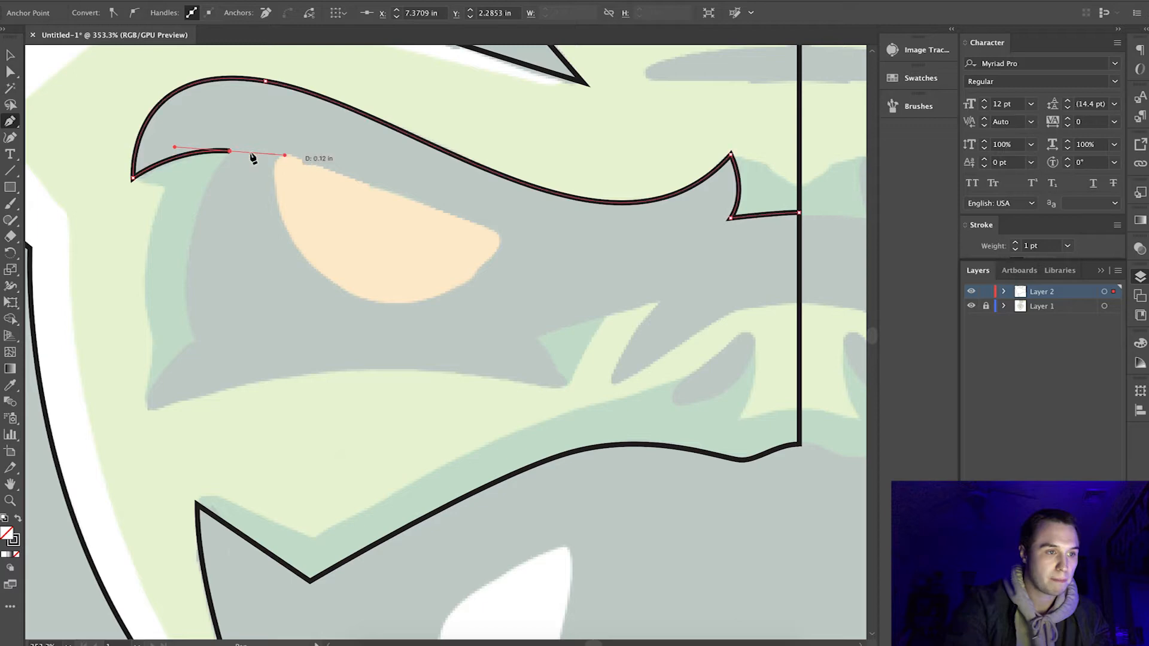
left_click_drag(195, 342, 223, 464)
left_click_drag(144, 409, 134, 457)
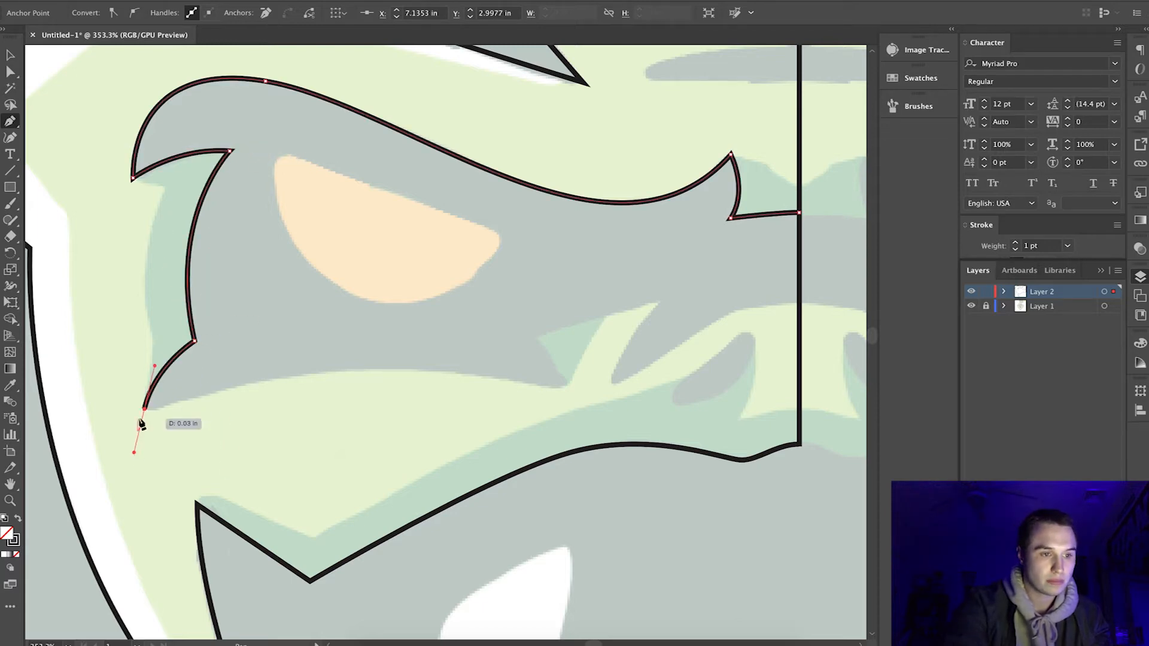
Trace the lower edge of the dark left eye area, including the notch and the pointed spike beside the nose.
left_click_drag(569, 384, 803, 447)
left_click(570, 385)
left_click(534, 338)
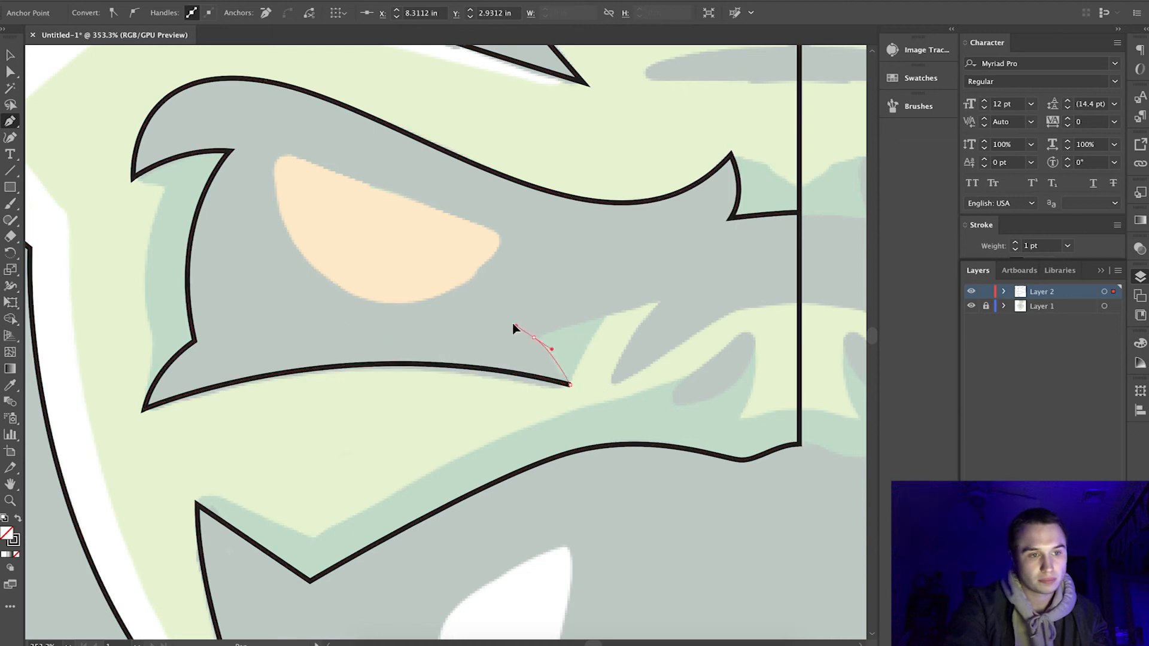
left_click_drag(661, 300, 747, 290)
left_click(662, 300)
left_click_drag(613, 383, 594, 439)
left_click(613, 383)
Close the eye-area path along the centre line and swap its fill and stroke to make it solid black.
scroll(633, 328, "right", 2)
left_click_drag(660, 313, 783, 310)
left_click(735, 304)
left_click(735, 213)
left_click(18, 518)
key("v")
Fill the left face outline with the light green sampled from the reference artwork.
scroll(232, 98, "down", 8)
scroll(354, 250, "up", 5)
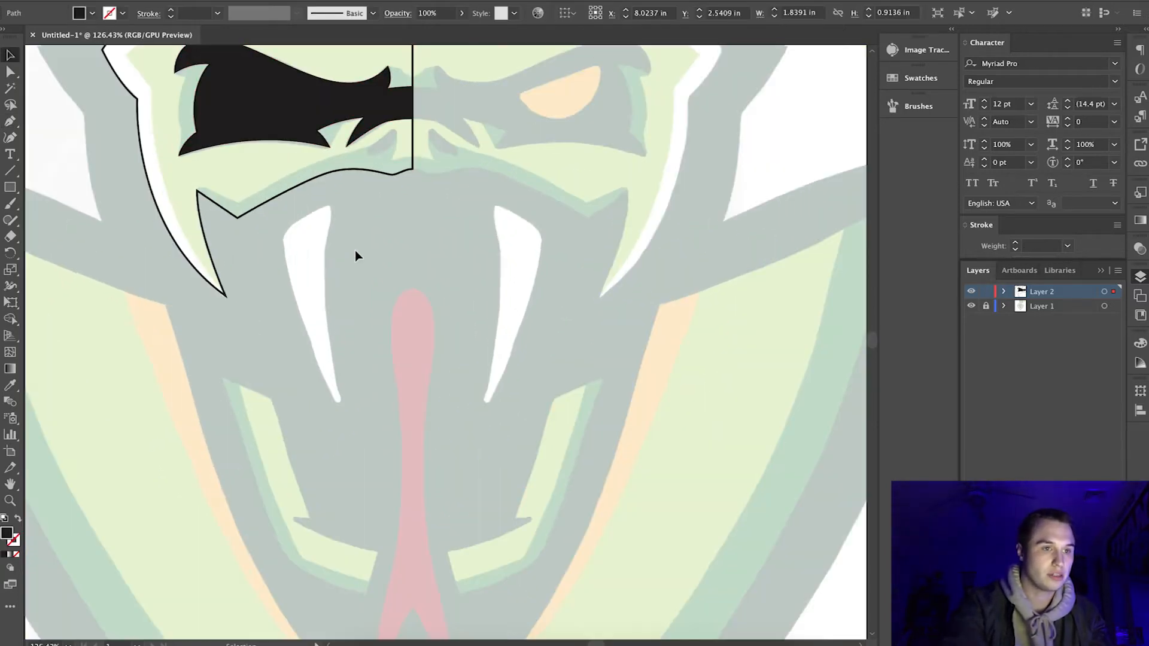
scroll(354, 250, "up", 2)
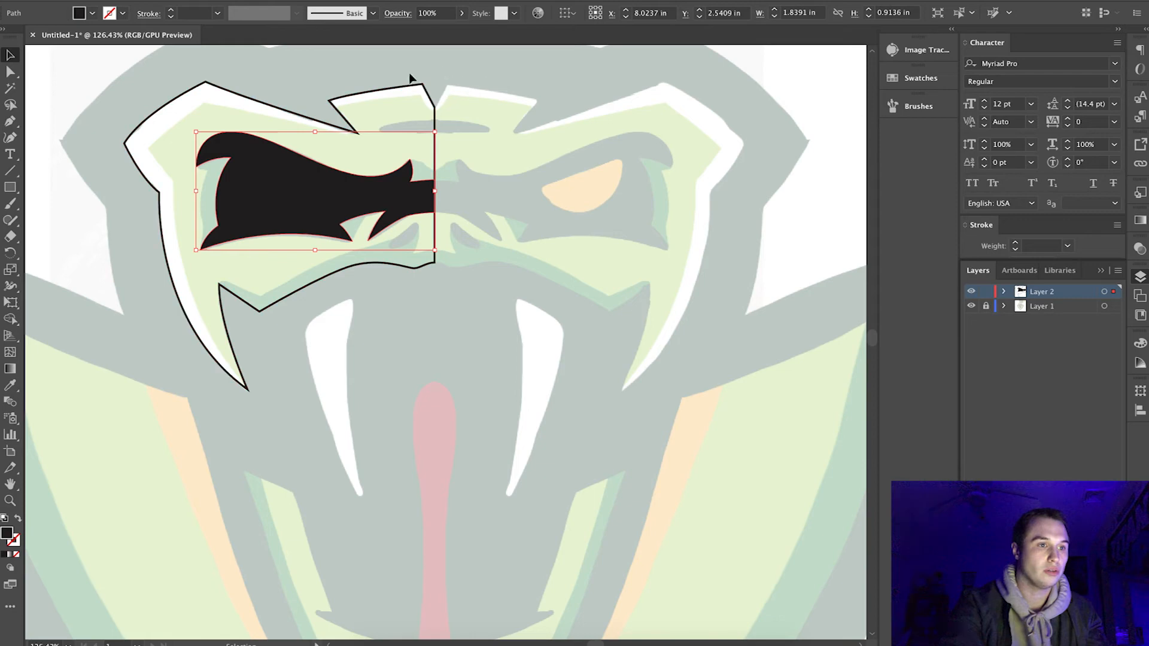
left_click(392, 96)
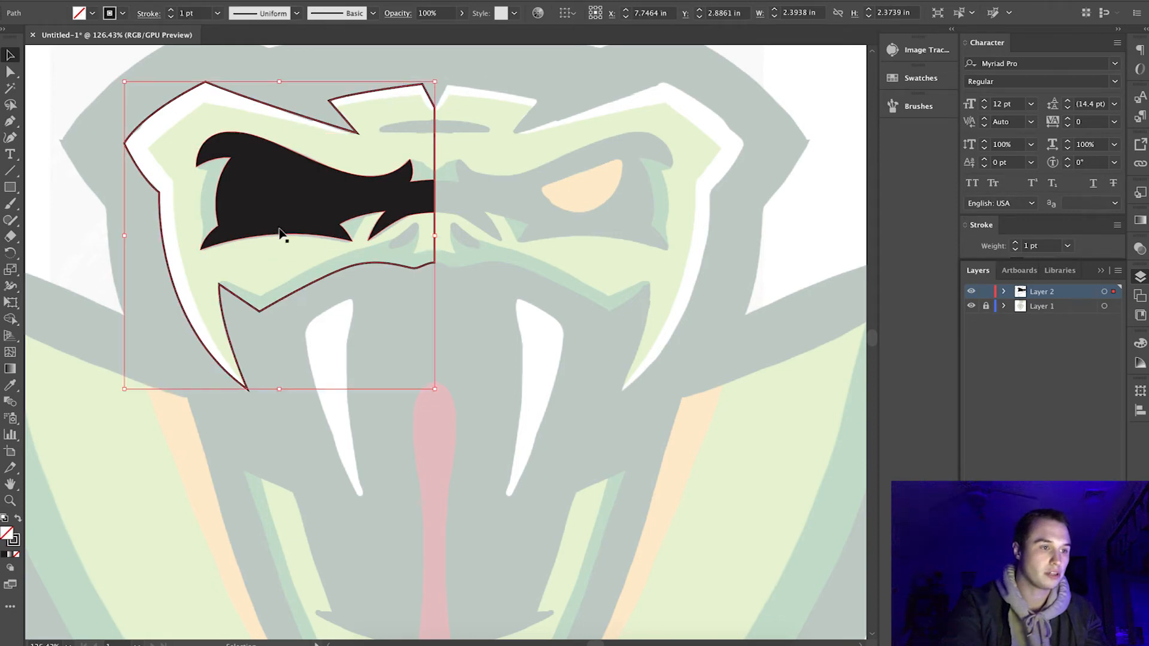
left_click(253, 212)
left_click(172, 278)
key("i")
left_click(240, 250)
left_click(10, 54)
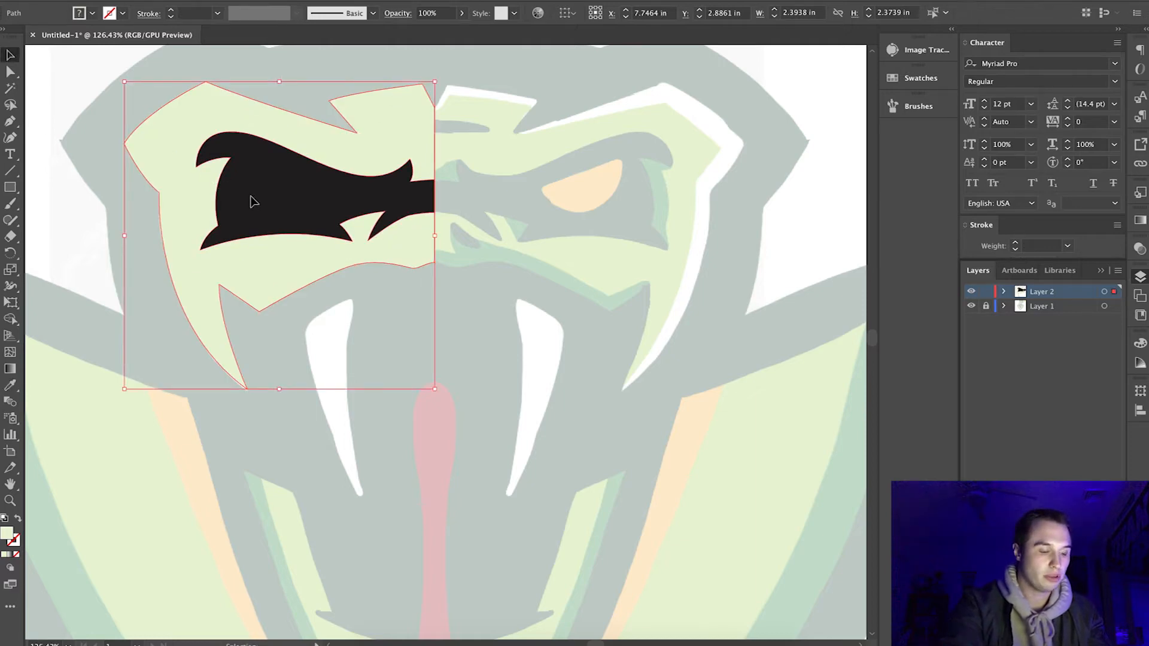
Cut the black eye shape out of the green face shape with the Shape Builder tool.
left_click(250, 197, "shift")
left_click(90, 198)
left_click(163, 189)
left_click(251, 197, "shift")
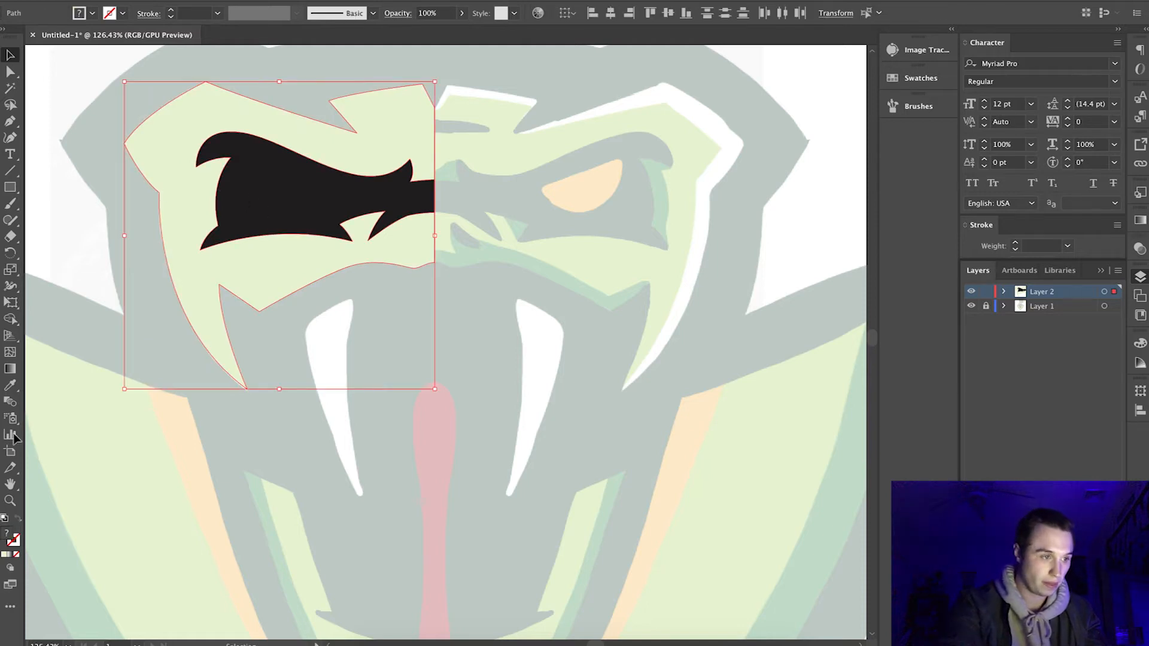
left_click(10, 321)
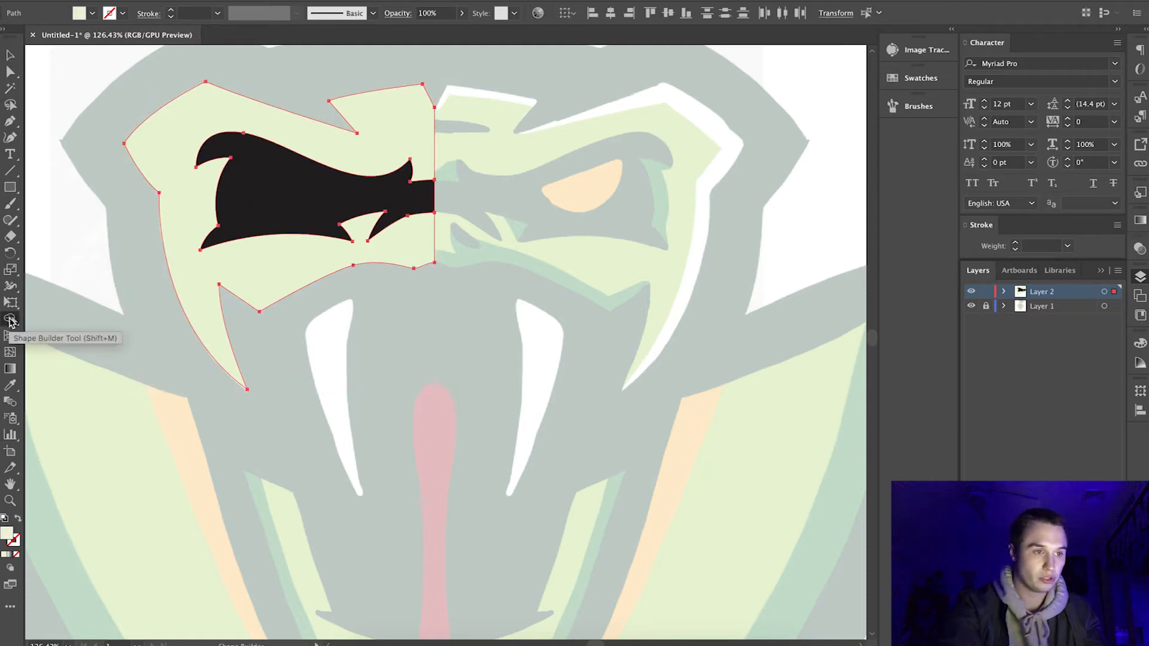
left_click(280, 187, "alt")
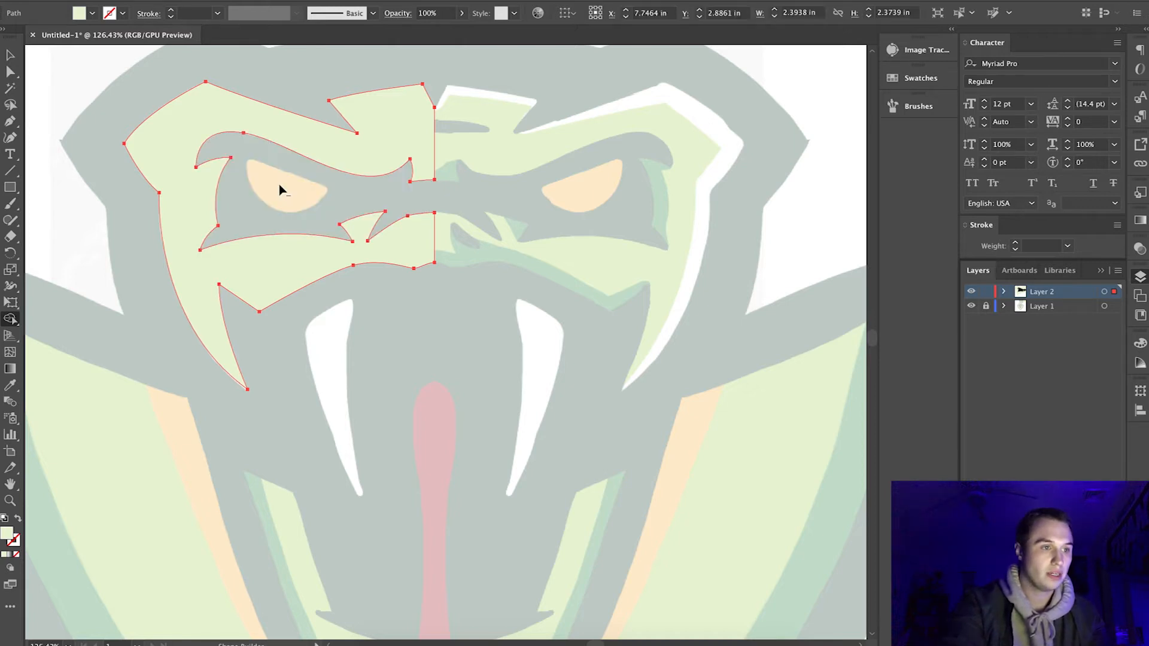
left_click(12, 57)
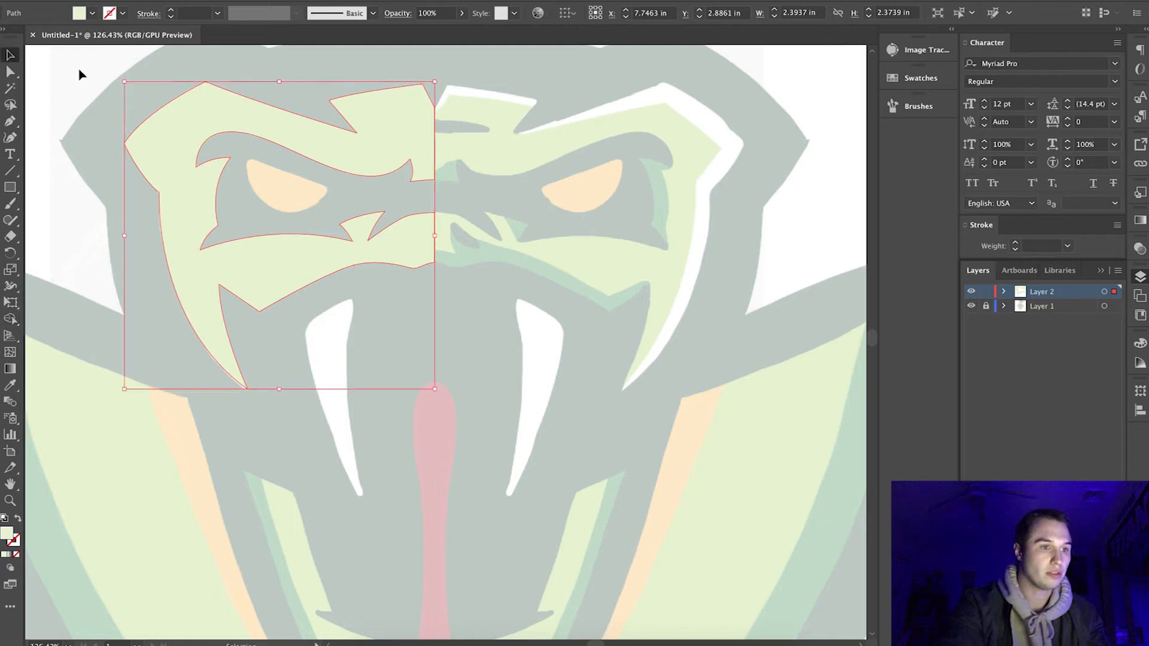
Change the left face shape's fill from the sampled light green to bright red.
left_click(308, 215)
scroll(323, 219, "up", 5)
scroll(325, 223, "down", 2)
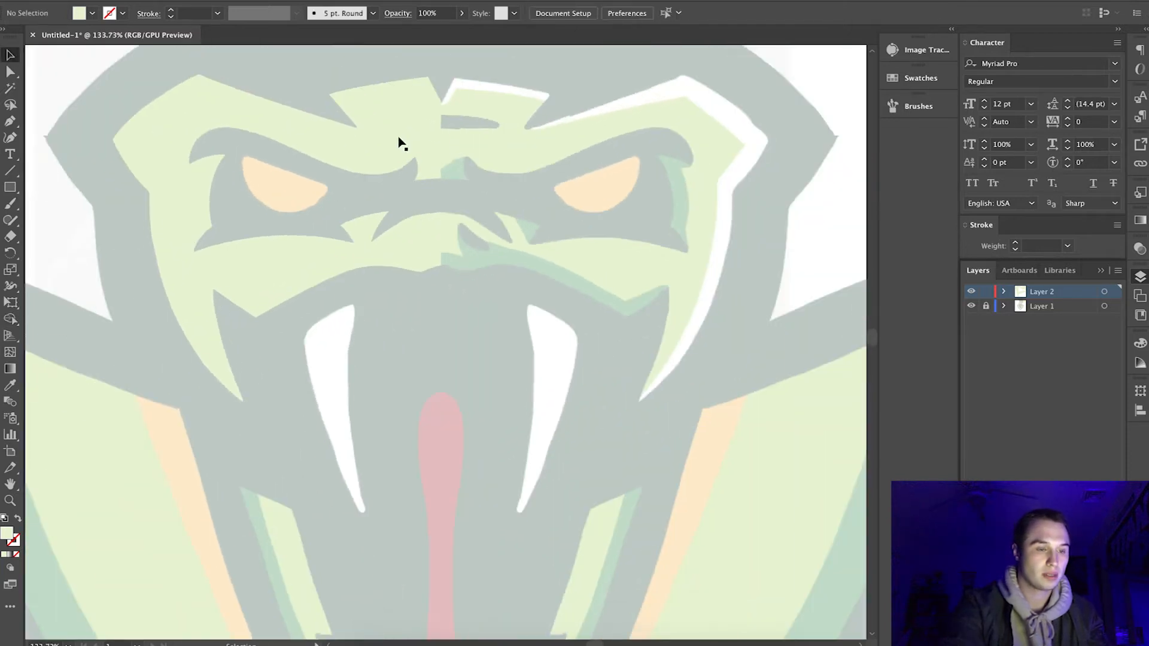
left_click(403, 143)
scroll(476, 309, "down", 2)
scroll(477, 308, "down", 3)
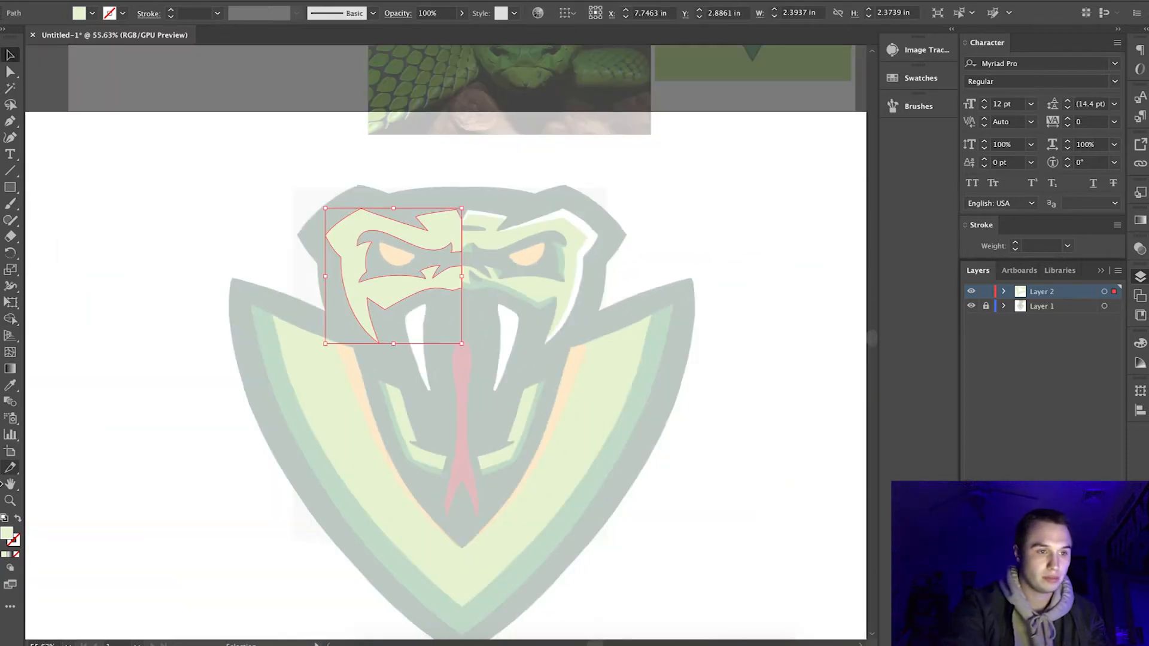
double_click(7, 537)
left_click_drag(618, 409, 616, 362)
left_click(584, 379)
left_click(747, 365)
left_click(418, 254)
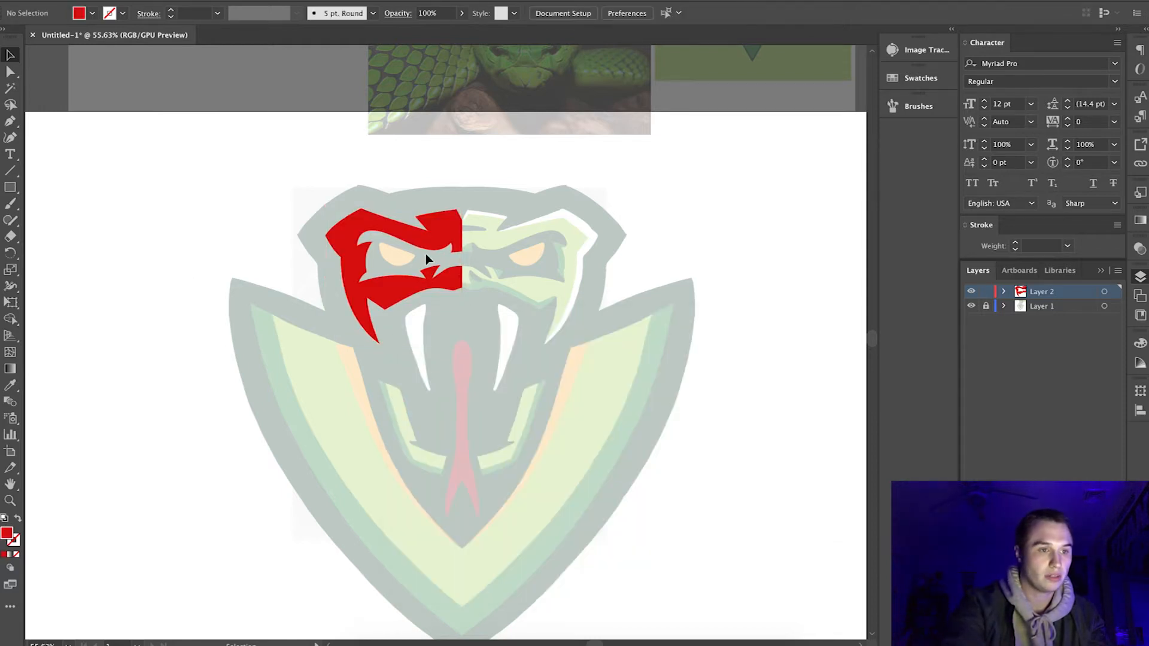
Trace the upper end and inner edge of the left lower jaw band with the Pen tool, down to its small notch.
scroll(426, 254, "up", 3)
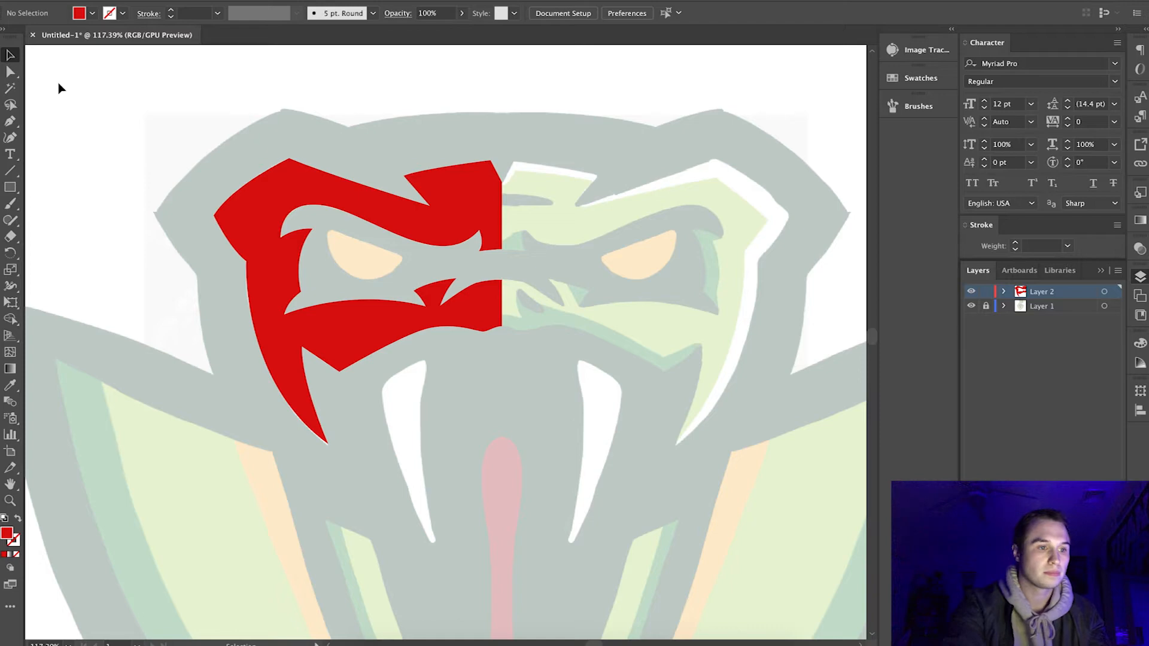
scroll(169, 235, "up", 3)
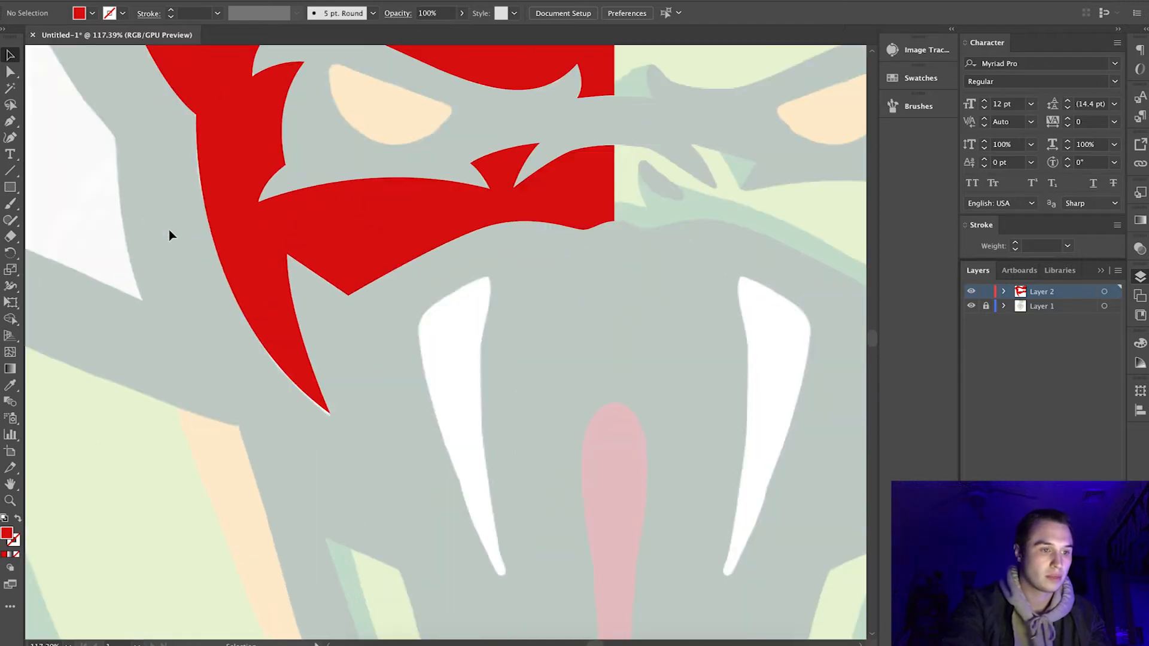
scroll(169, 235, "down", 5)
scroll(170, 235, "right", 2)
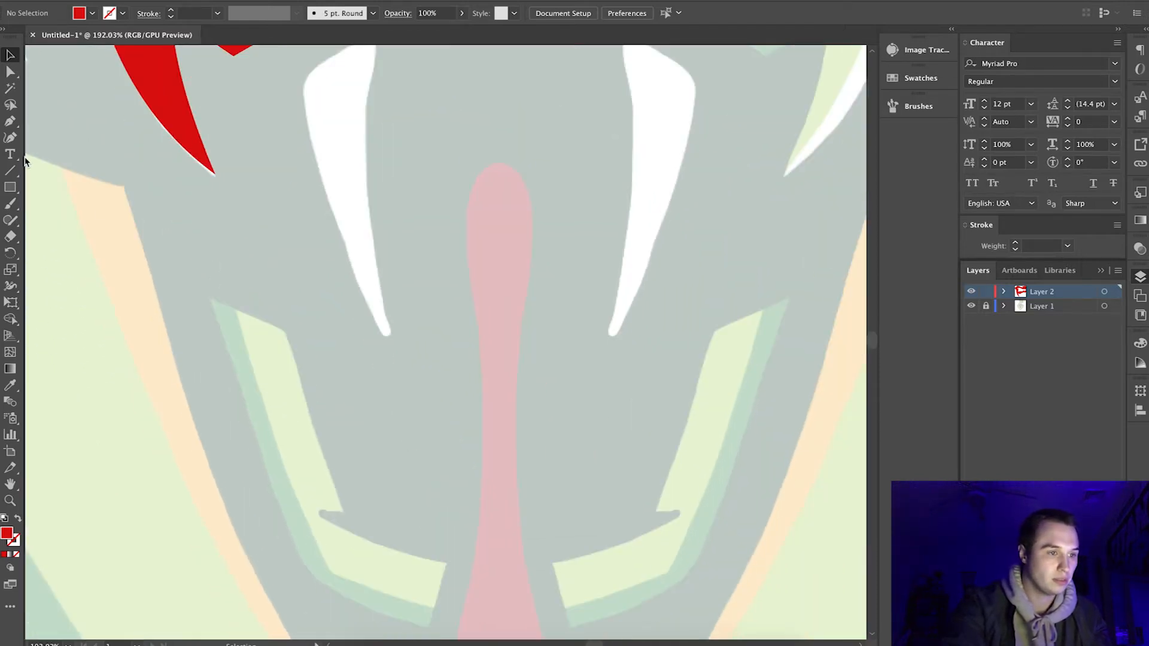
left_click(208, 298)
left_click(285, 329)
left_click_drag(359, 549, 359, 549)
left_click(342, 509)
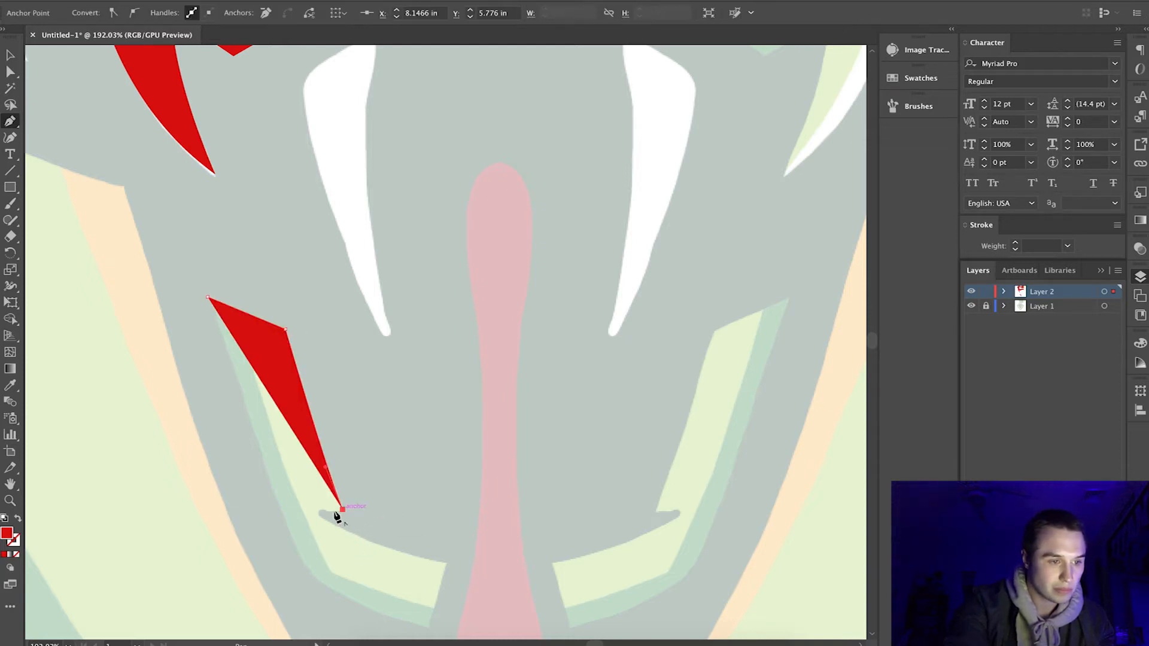
left_click_drag(314, 509, 296, 507)
left_click(314, 509)
Trace the jaw band's lower curve, blunt end and outer edge, closing the path at its upper tip.
left_click_drag(446, 563, 544, 581)
left_click(447, 562)
scroll(446, 564, "down", 1)
left_click(433, 599)
left_click_drag(314, 546, 271, 508)
left_click(313, 545)
left_click_drag(210, 268, 169, 114)
left_click(10, 55)
left_click(313, 299)
Trace the left fang as a closed curved path with the Pen tool, swapping its fill and stroke to show only an outline.
scroll(314, 299, "up", 2)
scroll(314, 299, "right", 1)
left_click(13, 124)
scroll(299, 389, "up", 2)
left_click(345, 459)
mouse_move(258, 210)
left_mouse_down()
mouse_move(244, 139)
mouse_move(235, 214)
mouse_move(233, 184)
left_mouse_up()
key("super+z")
scroll(239, 179, "up", 3)
left_click(254, 333)
left_click_drag(333, 289, 380, 274)
left_click(333, 289)
left_click(18, 518)
scroll(346, 596, "down", 3)
left_click_drag(345, 425, 388, 577)
Round the upper corners of the left fang path to match the reference and turn its outline back into a red fill.
left_click(10, 72)
left_click(254, 161)
left_click(333, 118, "shift")
left_click_drag(329, 124, 325, 128)
left_click(10, 54)
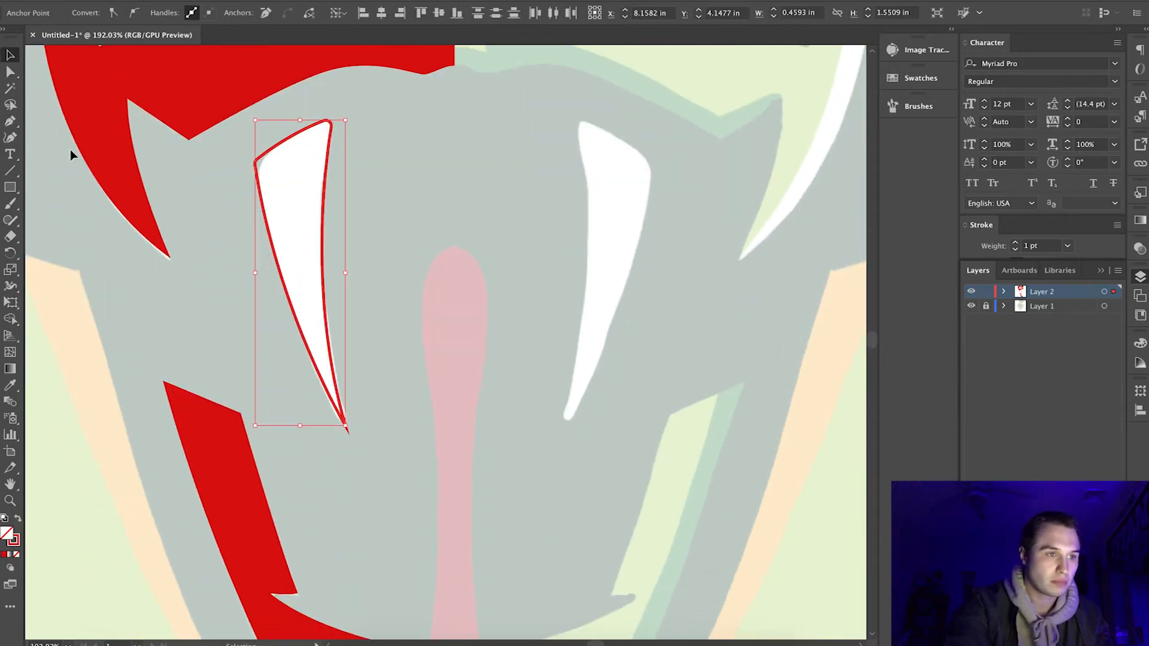
left_click(11, 72)
left_click_drag(263, 167, 279, 169)
left_click(10, 55)
left_click(18, 518)
left_click(204, 308)
scroll(203, 308, "down", 5)
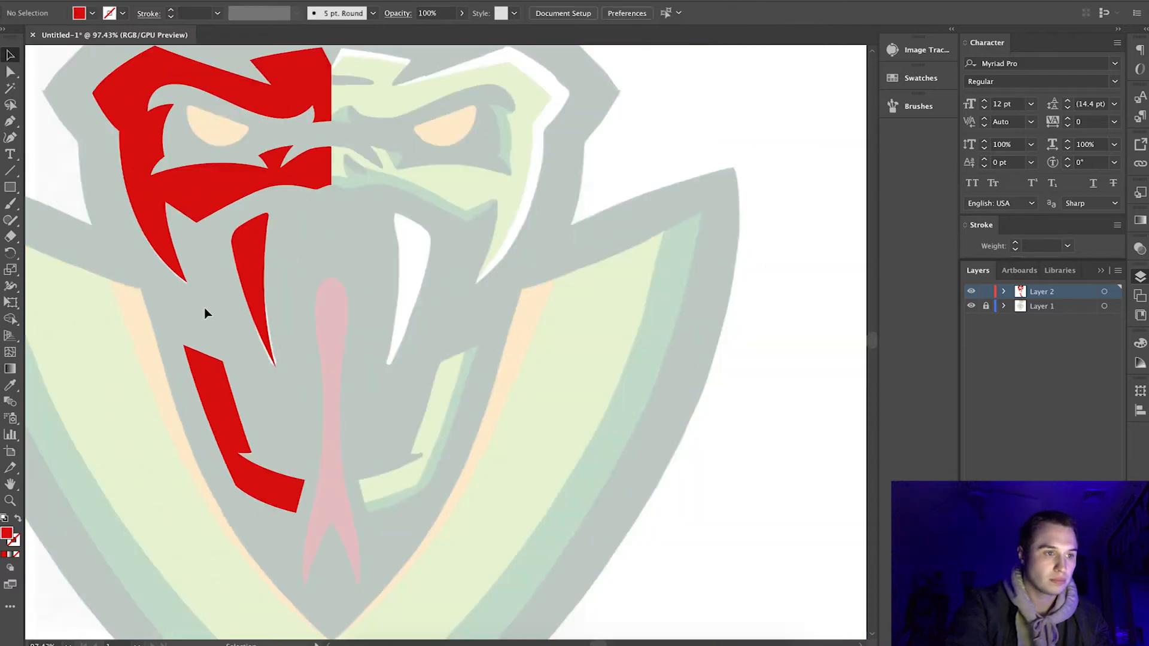
Trace the orange left eye as a closed red shape with a straight upper edge and a curved lower edge.
scroll(236, 217, "up", 7)
left_click(10, 121)
left_click(88, 267)
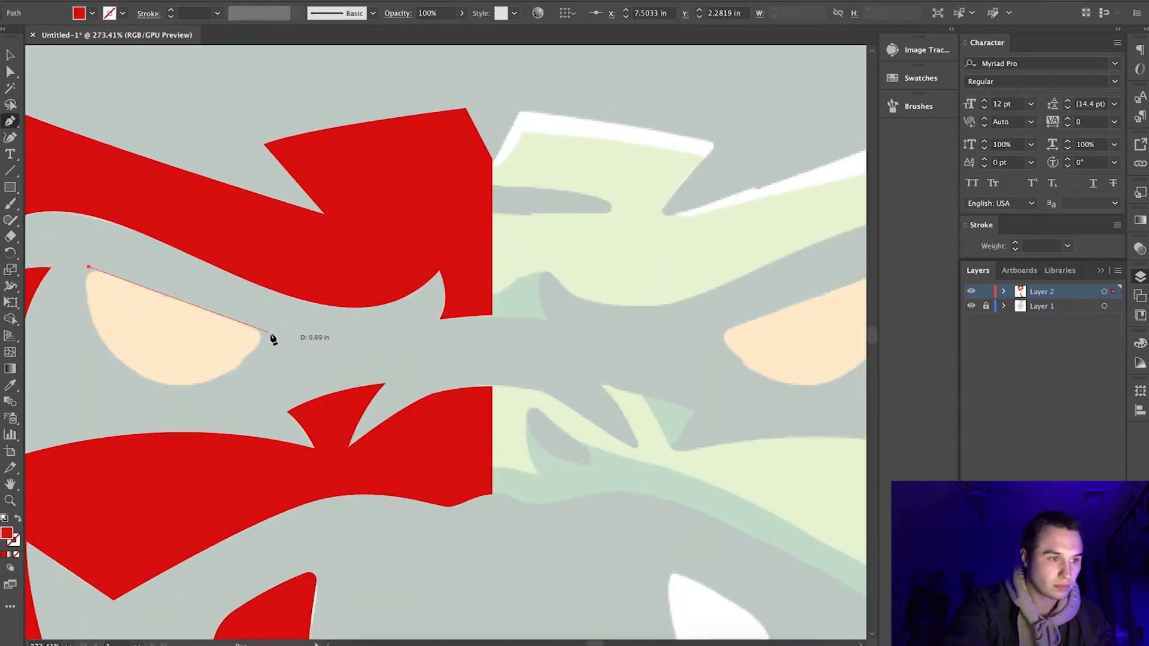
left_click(270, 332)
left_click_drag(183, 385, 240, 386)
left_click_drag(89, 267, 99, 215)
scroll(98, 214, "down", 7)
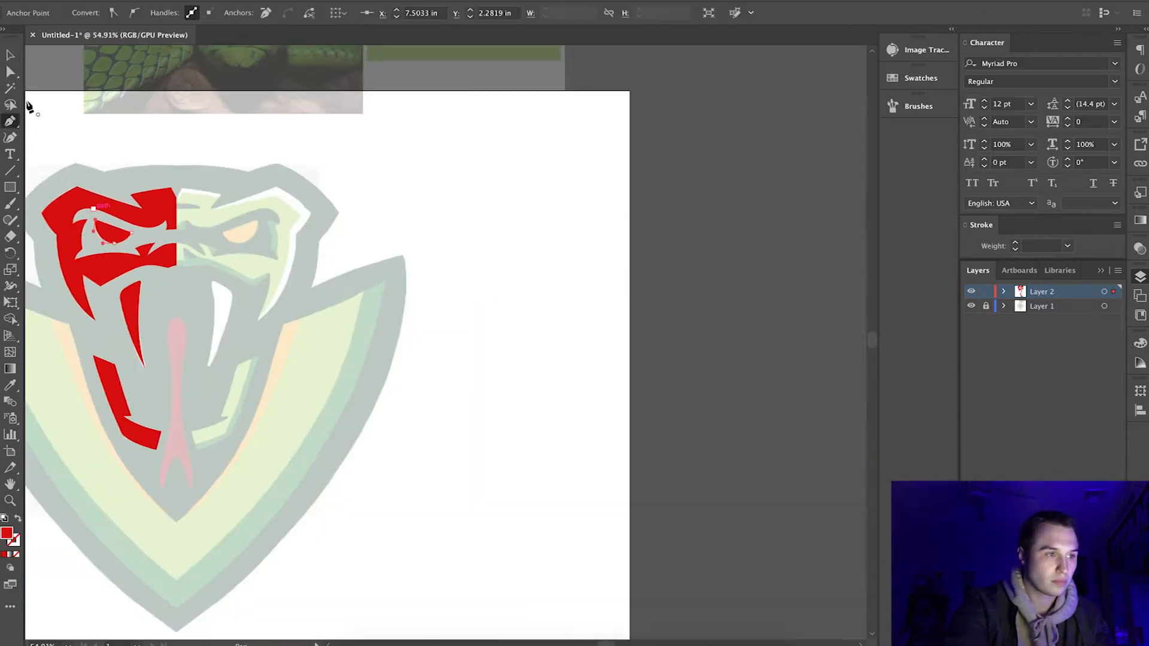
key("v")
left_click(118, 155)
Trace the left hood panel beside the mouth as a closed red shape running down to the centre line.
scroll(119, 156, "up", 3)
scroll(118, 155, "down", 5)
scroll(119, 155, "left", 3)
key("p")
left_click(206, 250)
left_click_drag(372, 551, 485, 514)
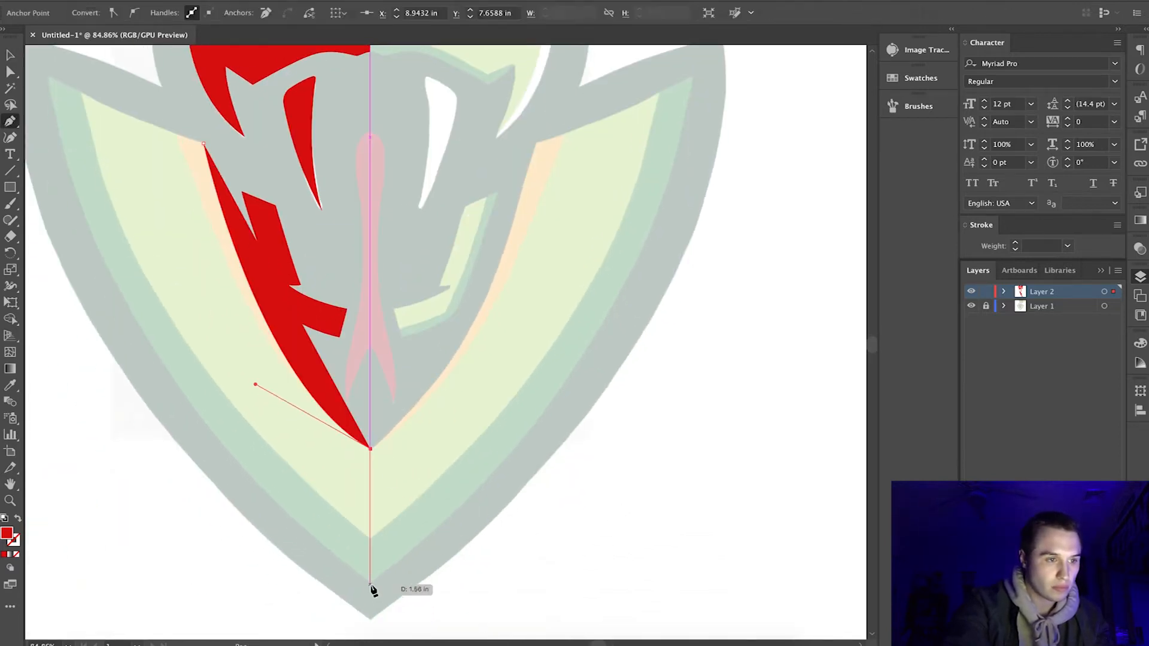
scroll(205, 390, "down", 5)
left_click_drag(220, 345, 204, 196)
left_click(220, 346)
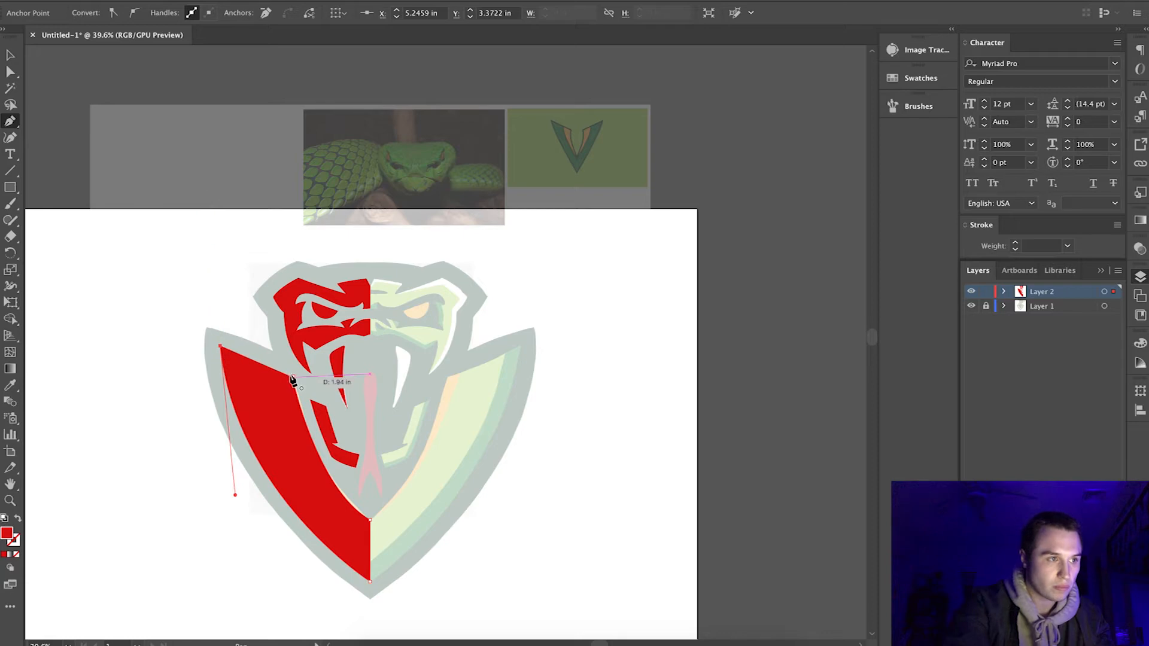
left_click(293, 377)
key("v")
left_click(335, 342)
Show the rulers and place a vertical guide on the centre line of the snake head.
scroll(344, 287, "up", 5)
scroll(347, 240, "down", 3)
scroll(349, 241, "up", 5)
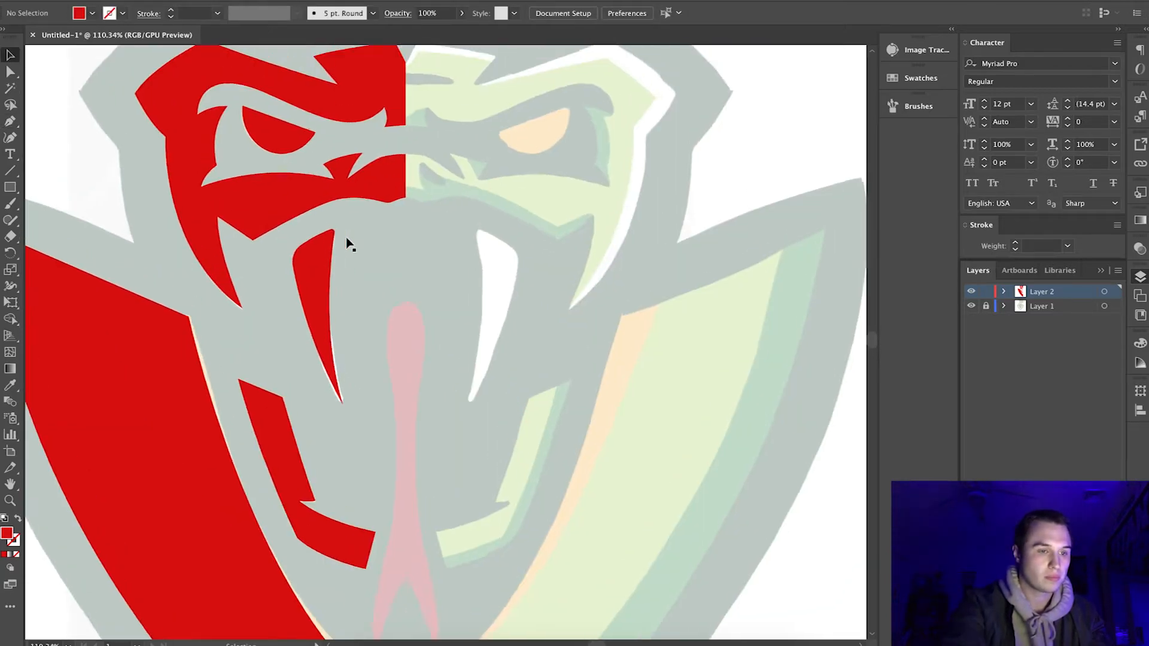
scroll(323, 251, "down", 5)
scroll(307, 320, "up", 5)
key("p")
left_click(10, 56)
left_click(272, 583)
key("super+r")
left_click_drag(31, 551, 301, 564)
Trace the left half of the forked tongue as a closed red shape along the centre guide.
left_click(10, 121)
left_click(271, 507)
key("super+z")
left_click(272, 510)
left_click_drag(301, 432, 273, 198)
scroll(276, 433, "up", 5)
scroll(305, 309, "down", 4)
scroll(305, 316, "up", 3)
left_click_drag(295, 147, 332, 148)
left_click(295, 148)
left_click(295, 482)
left_click(10, 385)
left_click(75, 406)
left_click(9, 54)
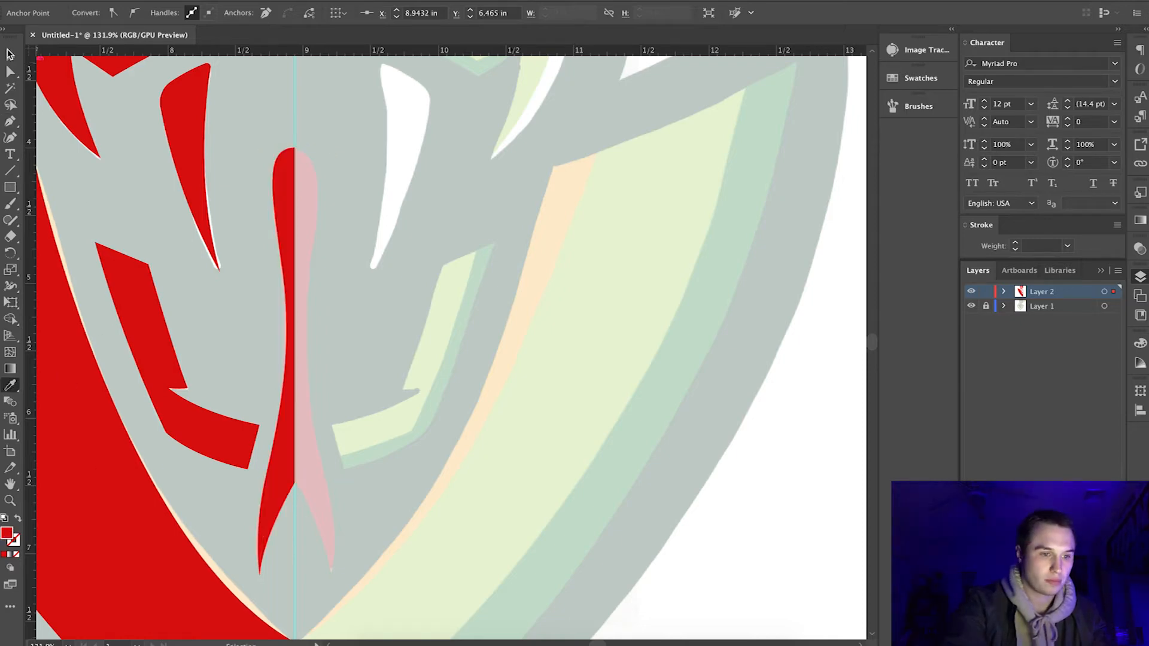
left_click(761, 544)
Swap the left face shape's fill and stroke to make it an unfilled red outline.
scroll(761, 545, "down", 6)
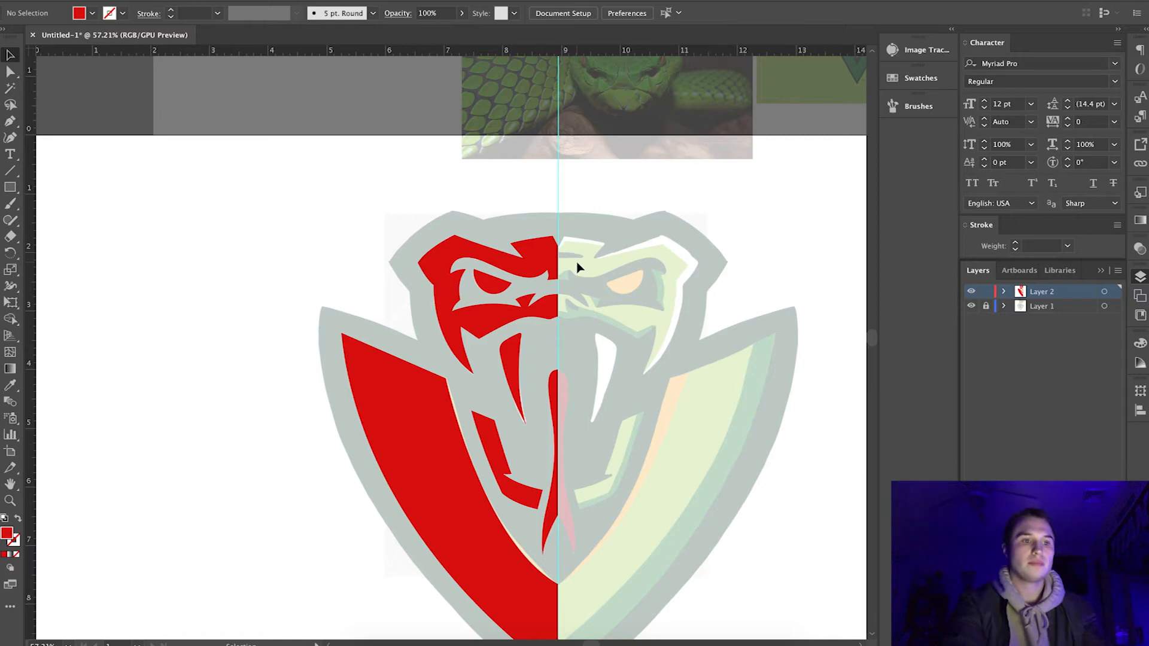
scroll(577, 267, "down", 2)
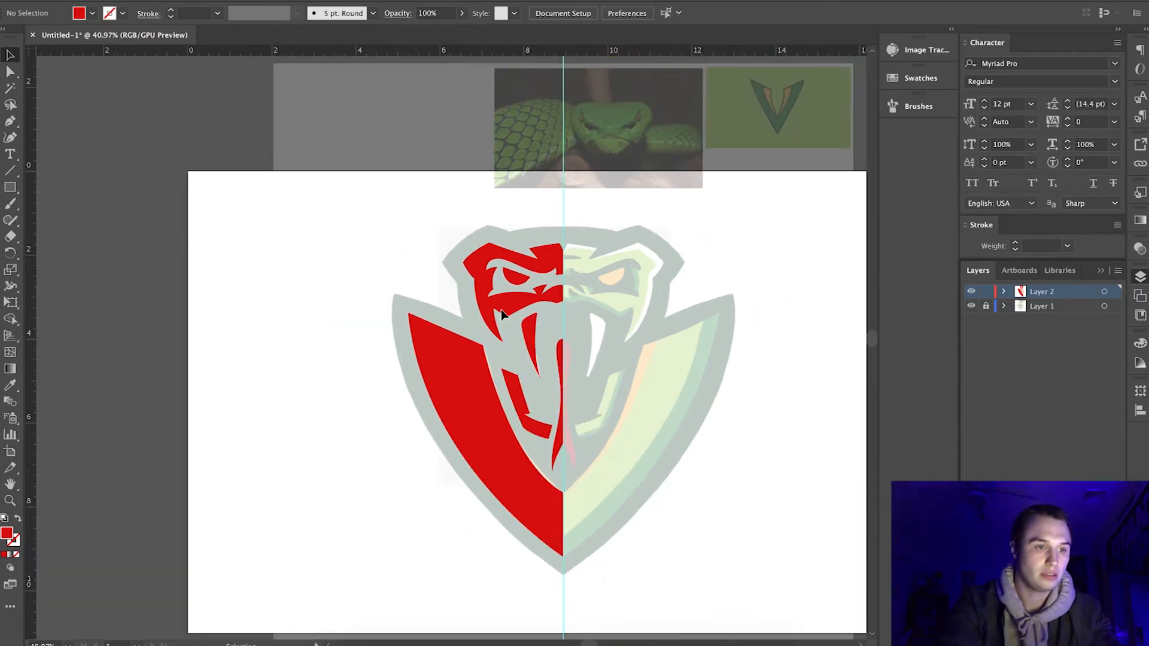
scroll(501, 313, "up", 3)
scroll(458, 472, "down", 2)
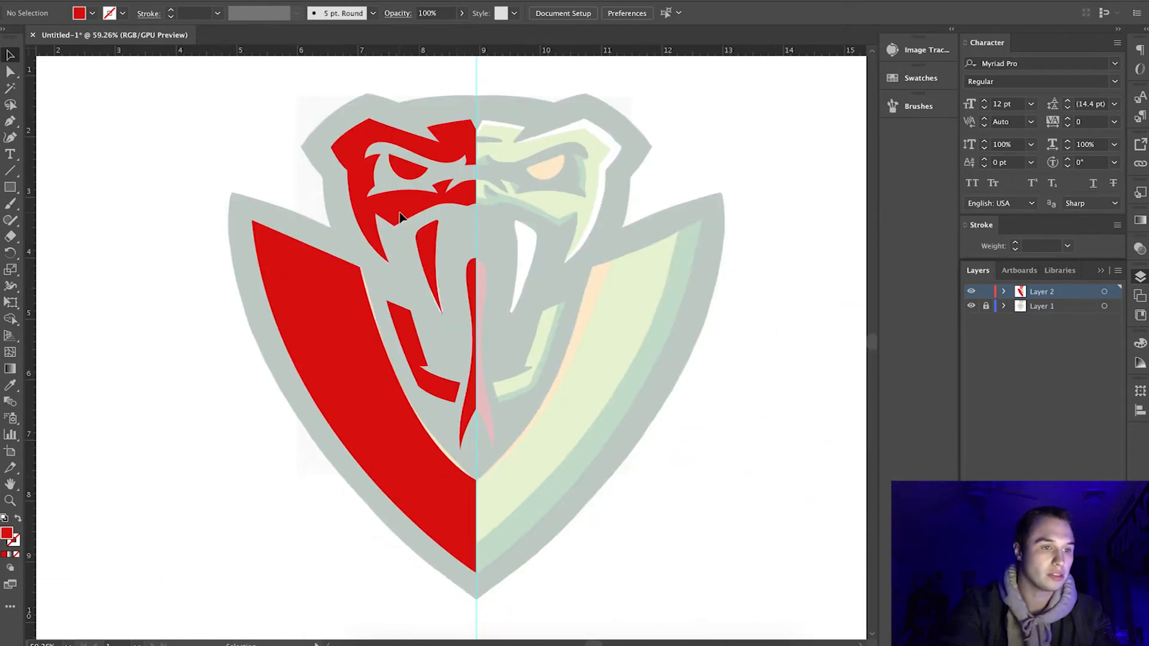
left_click(399, 216)
scroll(450, 168, "up", 4)
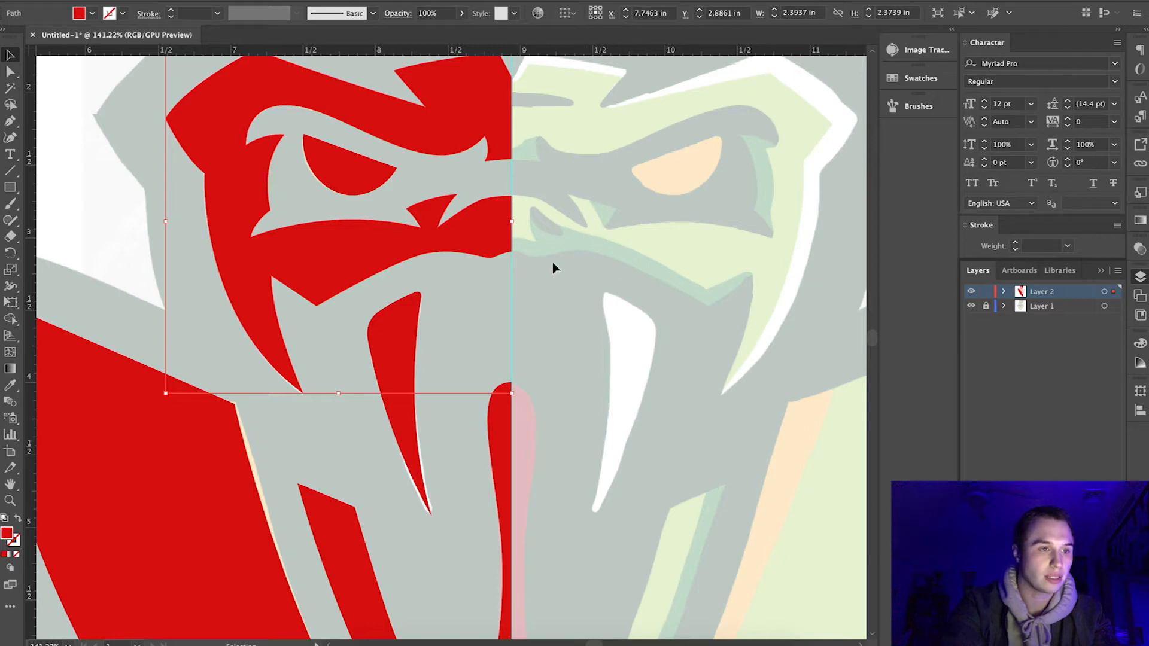
left_click(19, 519)
Swap the fill and stroke of the hood panel, jaw band, fang and tongue shapes to make them red outlines.
left_click(94, 469)
left_click(352, 552)
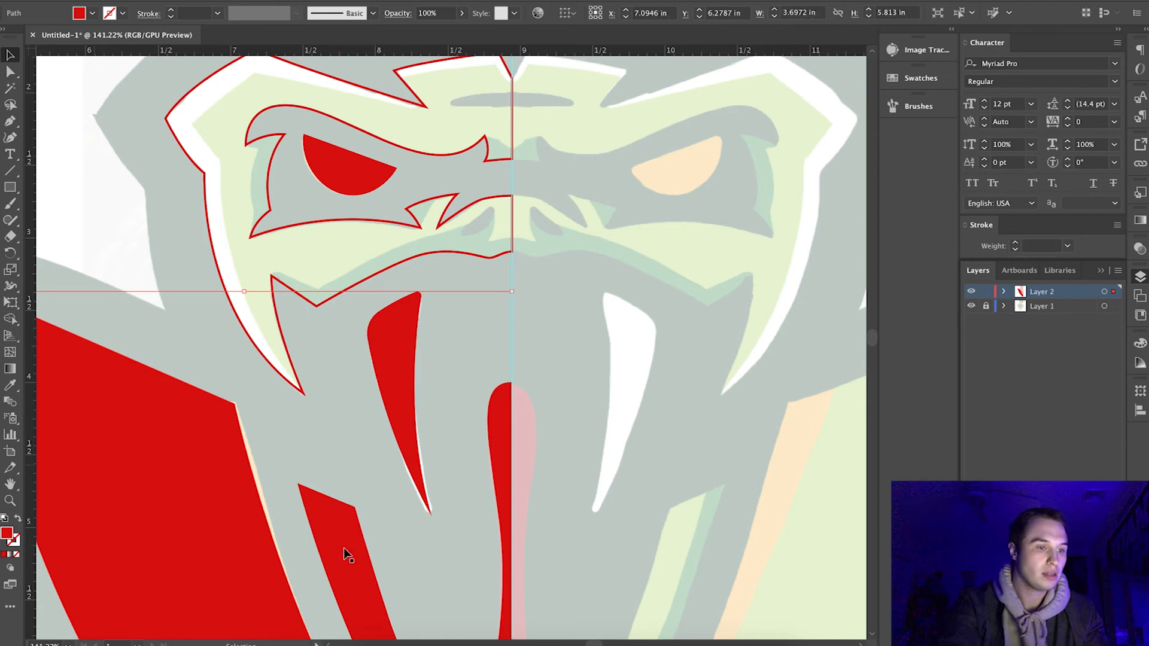
left_click(410, 387, "shift")
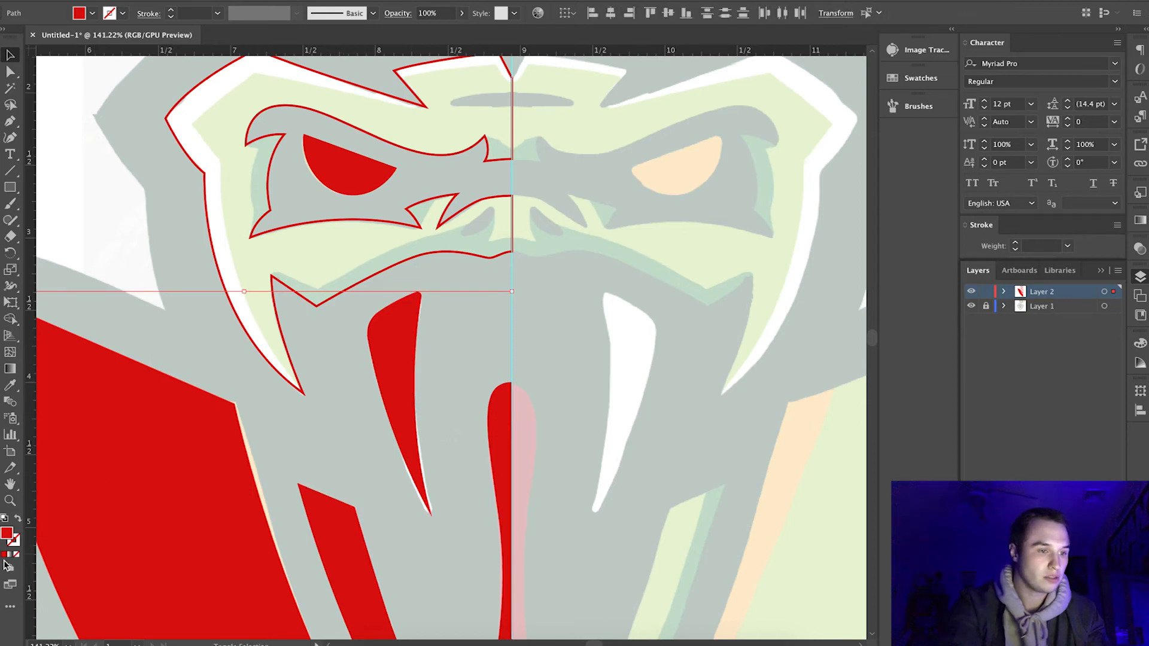
left_click(18, 519)
left_click(149, 198)
Draw a closed path that follows the jaw band's inner shadow edge and loops around outside the band.
scroll(500, 444, "down", 6)
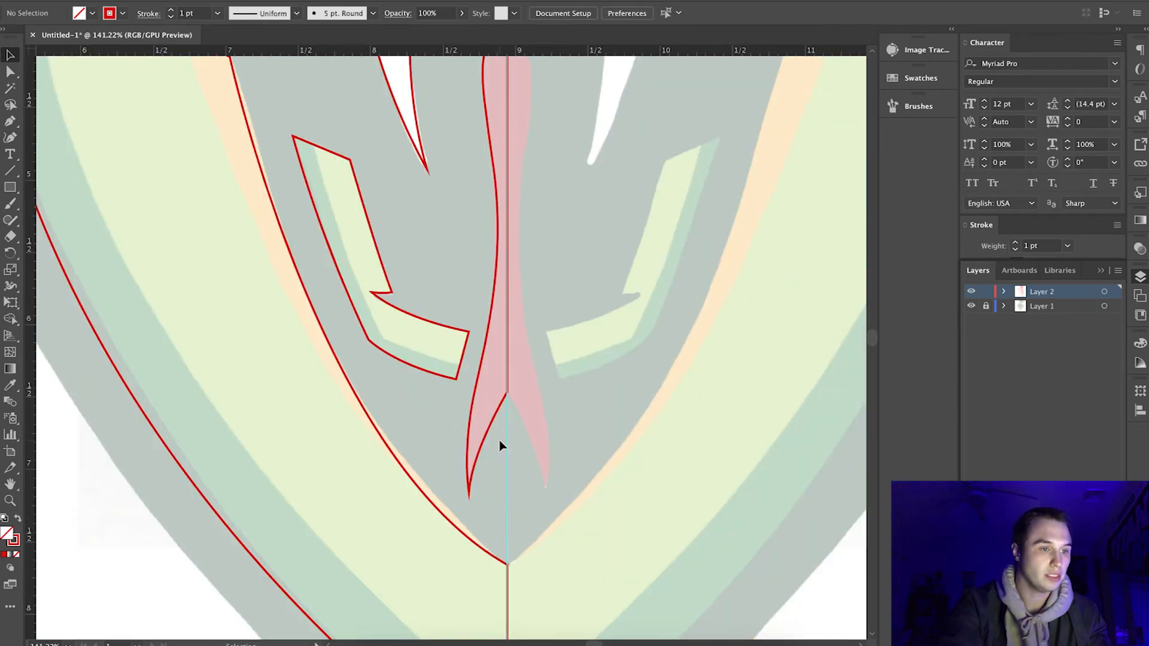
scroll(500, 444, "up", 2)
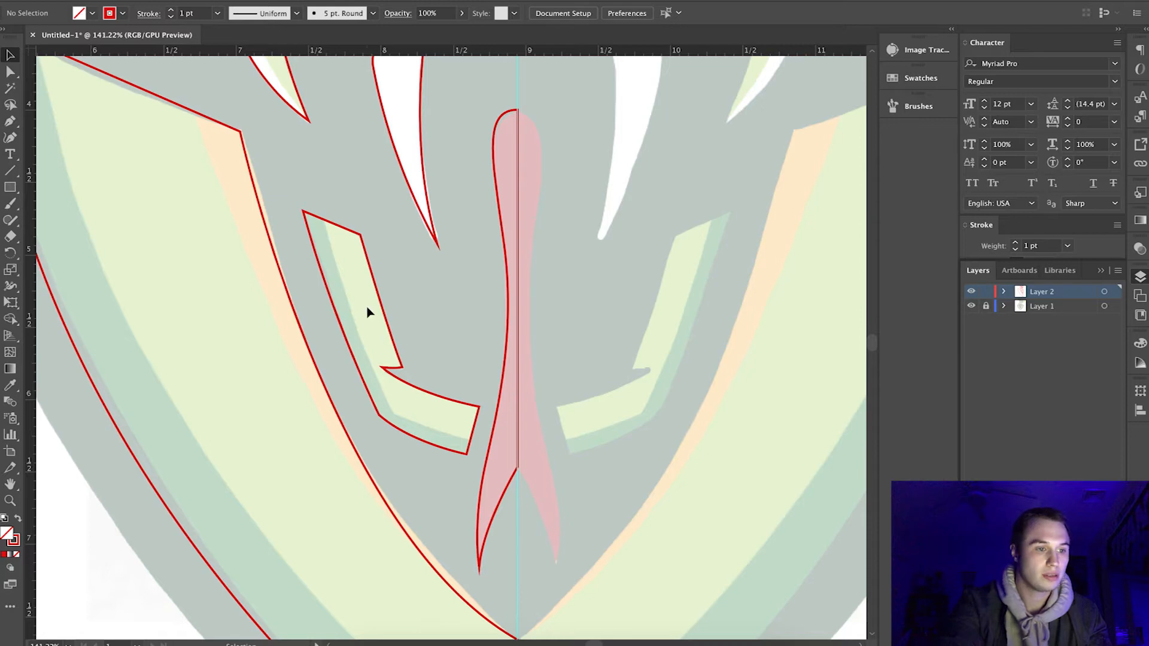
scroll(368, 311, "down", 3)
scroll(368, 311, "up", 3)
scroll(367, 311, "down", 3)
scroll(368, 311, "up", 3)
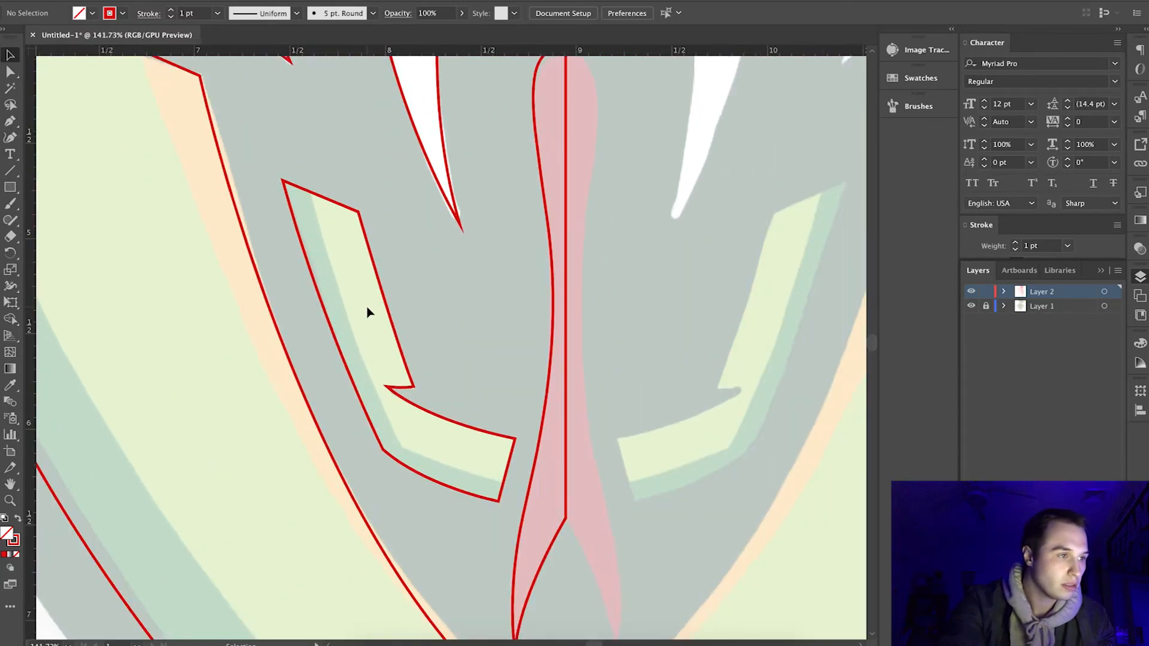
scroll(368, 311, "up", 1)
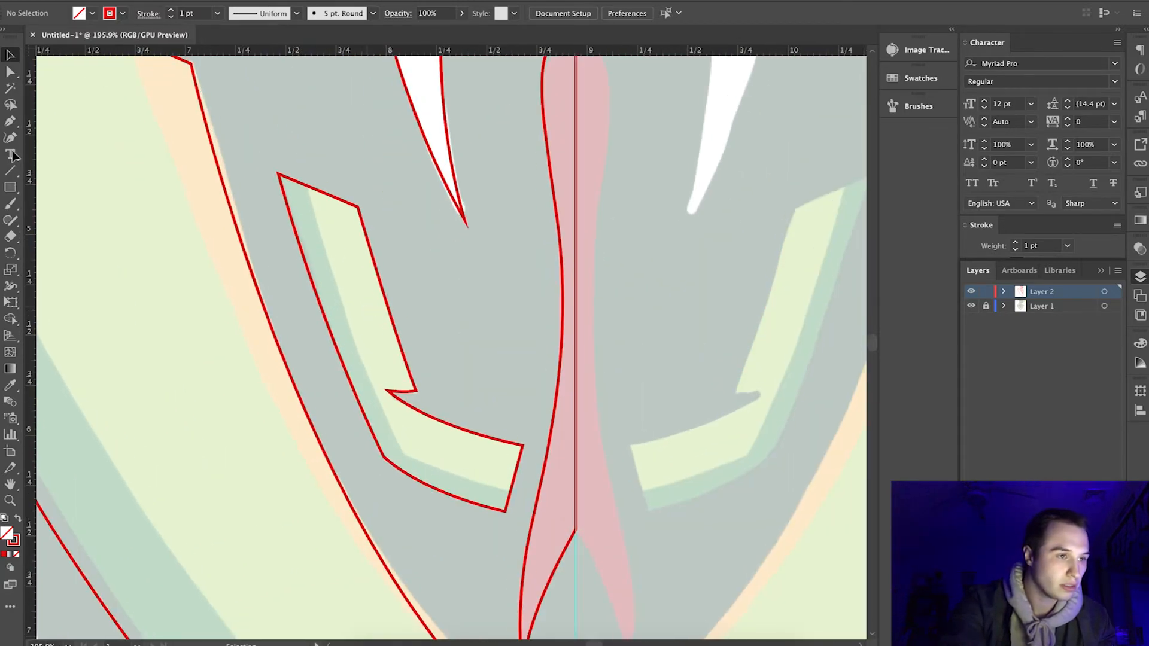
left_click(305, 185)
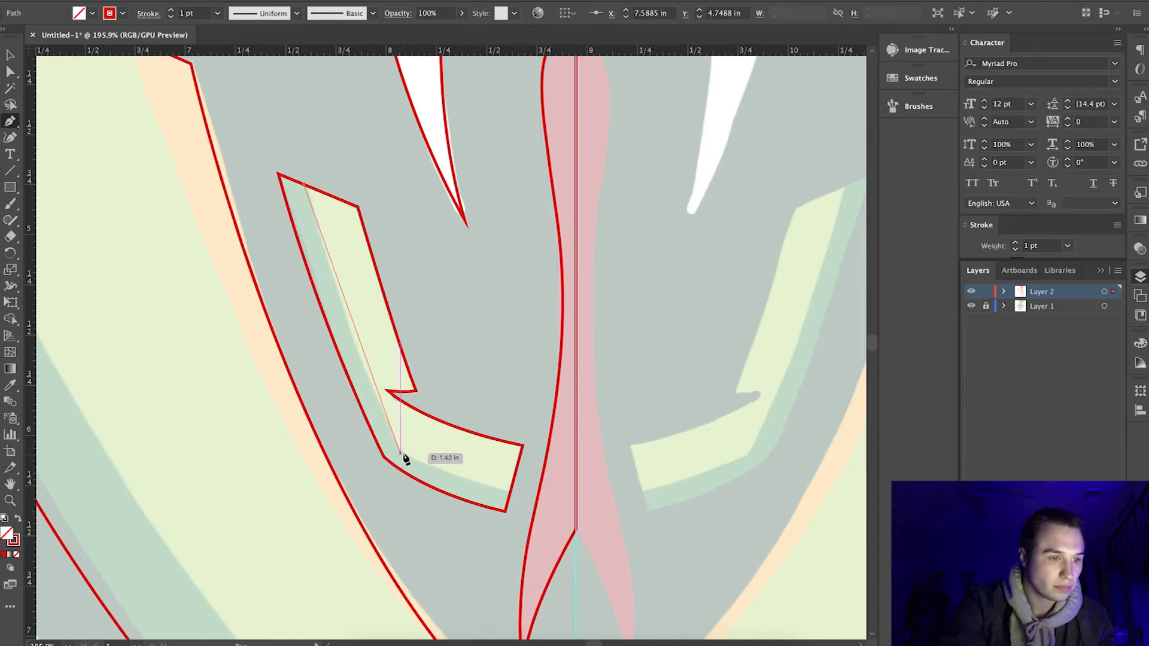
left_click_drag(404, 458, 450, 540)
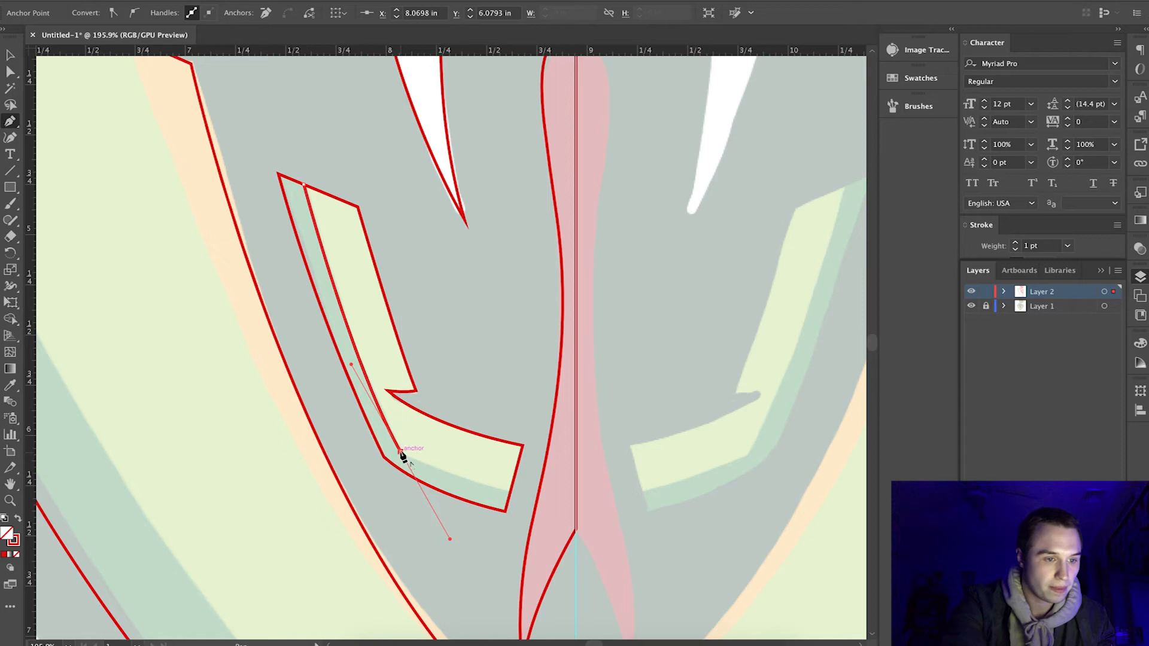
left_click_drag(399, 452, 567, 514)
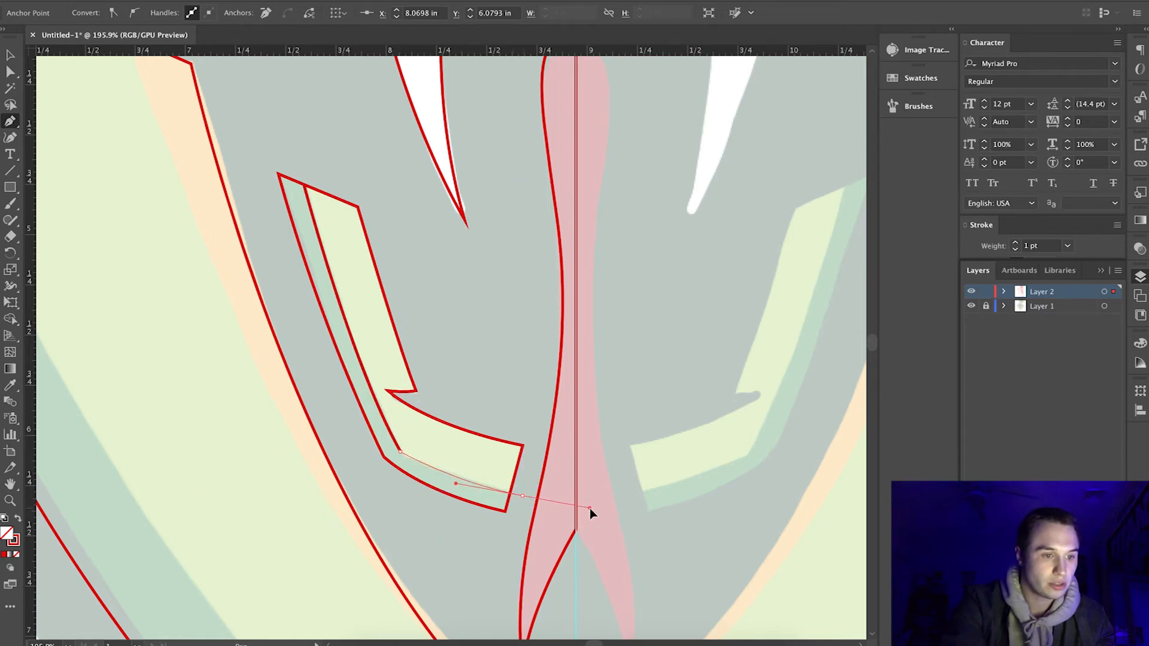
left_click(464, 578)
left_click(230, 376)
left_click_drag(215, 128, 300, 127)
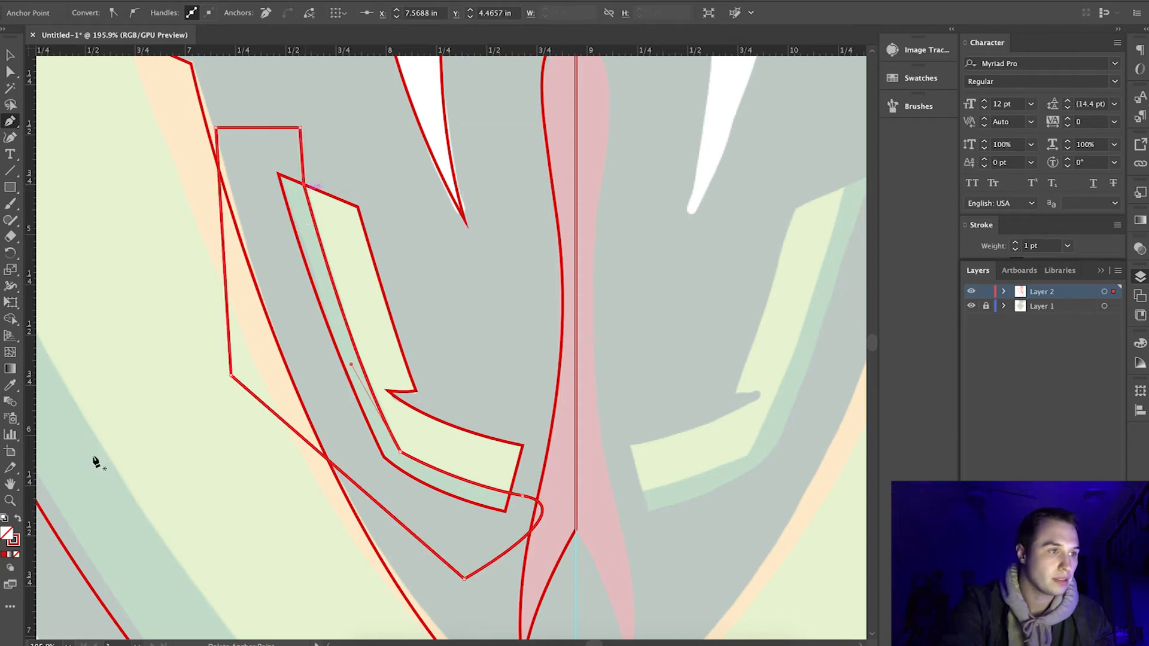
Fill the jaw shadow path red and remove its excess outside the jaw band with the Shape Builder tool.
left_click(11, 57)
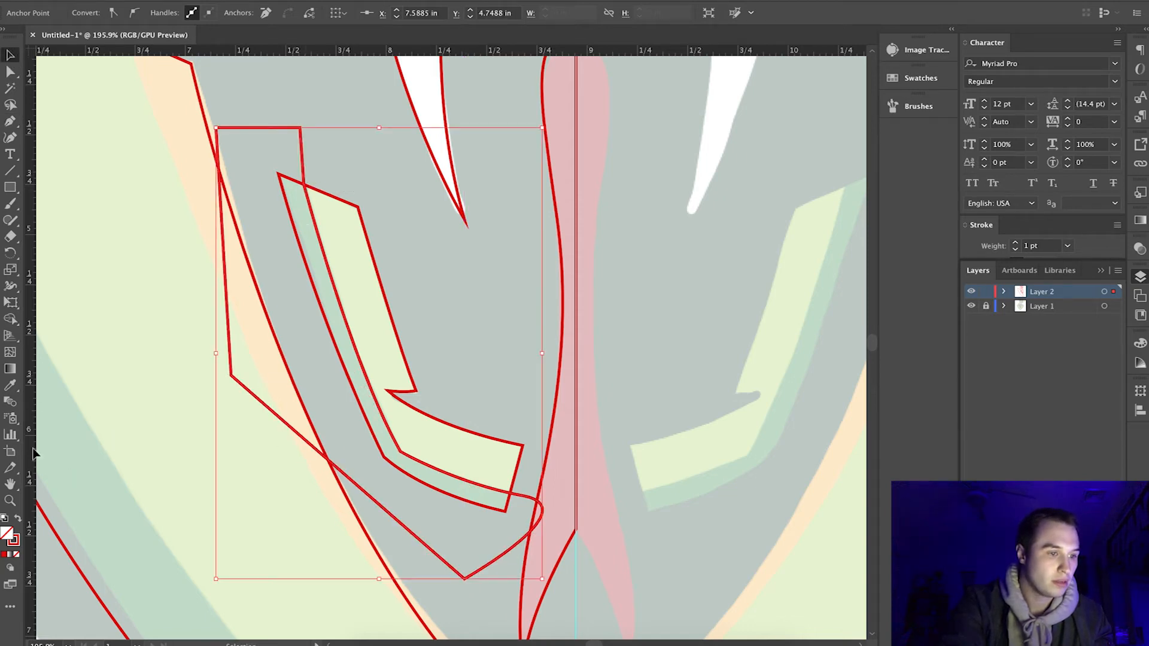
left_click(18, 521)
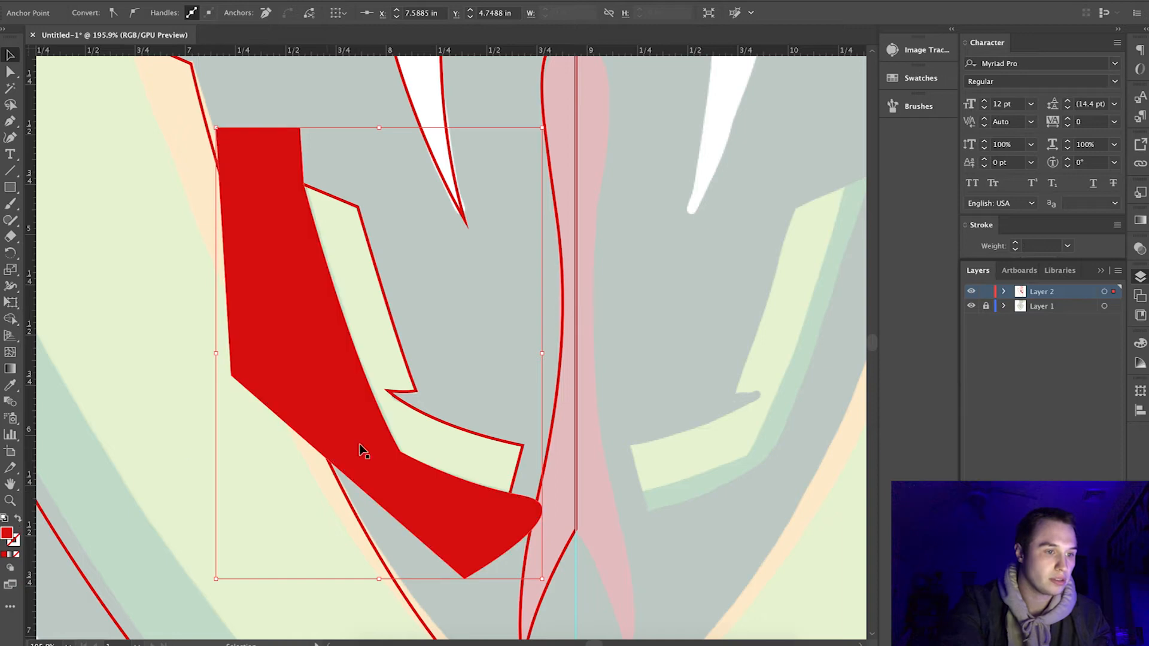
left_click(408, 391, "shift")
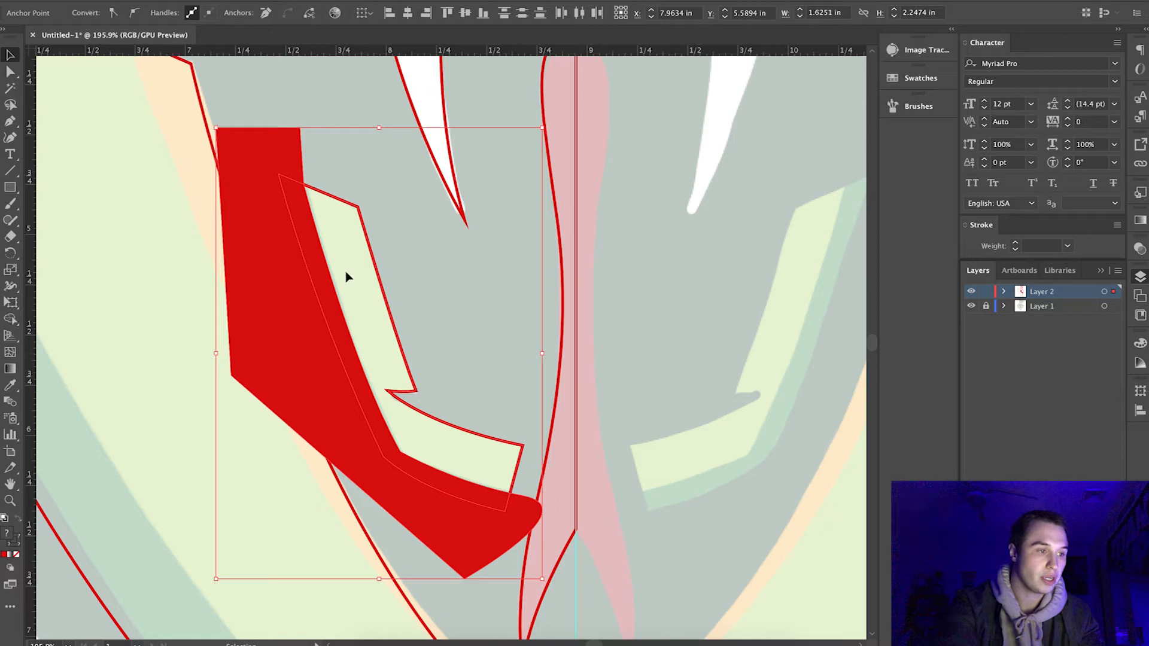
left_click(11, 324)
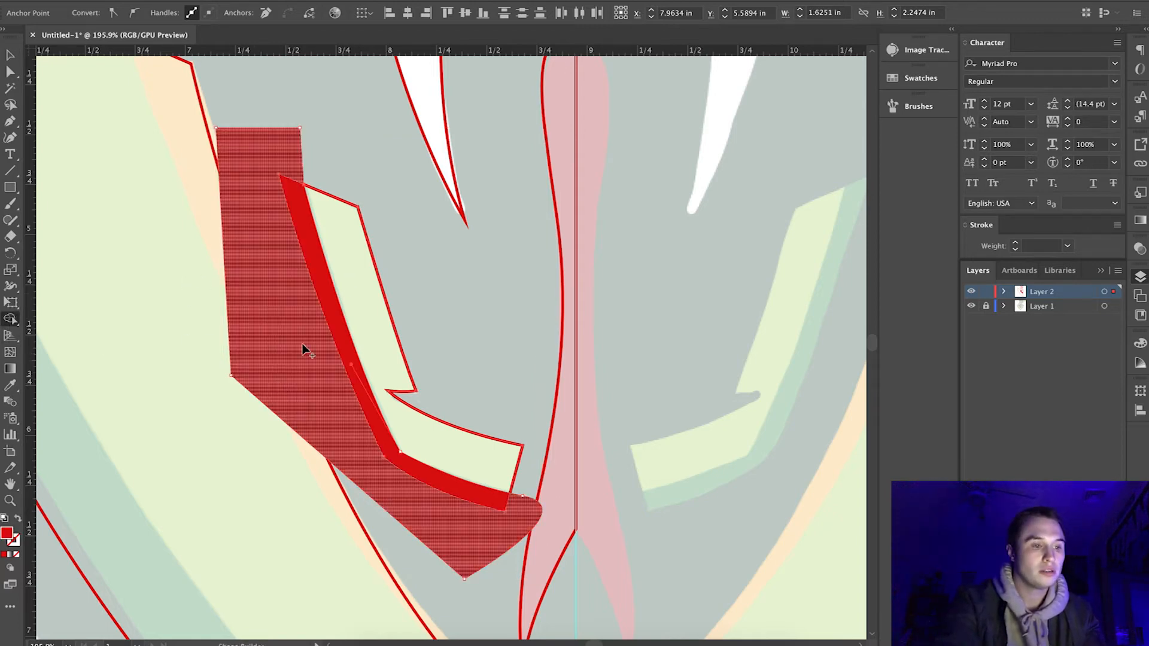
left_click(274, 314, "alt")
left_click(9, 57)
scroll(317, 267, "down", 2, "alt")
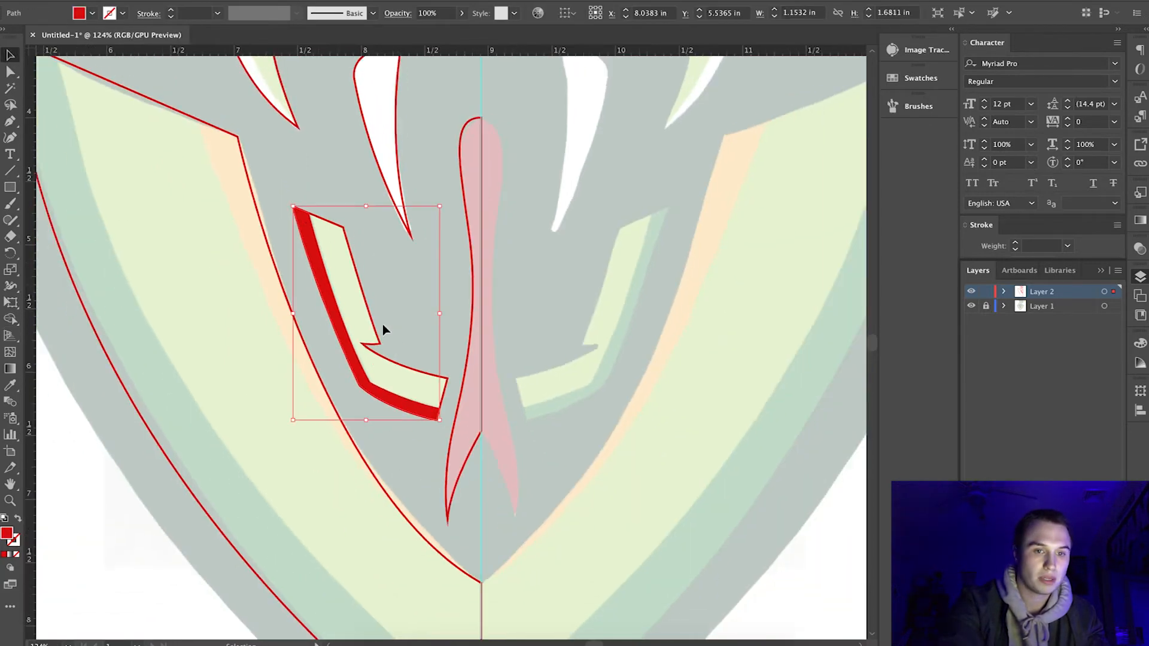
Unlock Layer 1 and raise the reference image's opacity to 100%.
left_click(1052, 308)
left_click(1141, 248)
left_click(759, 400)
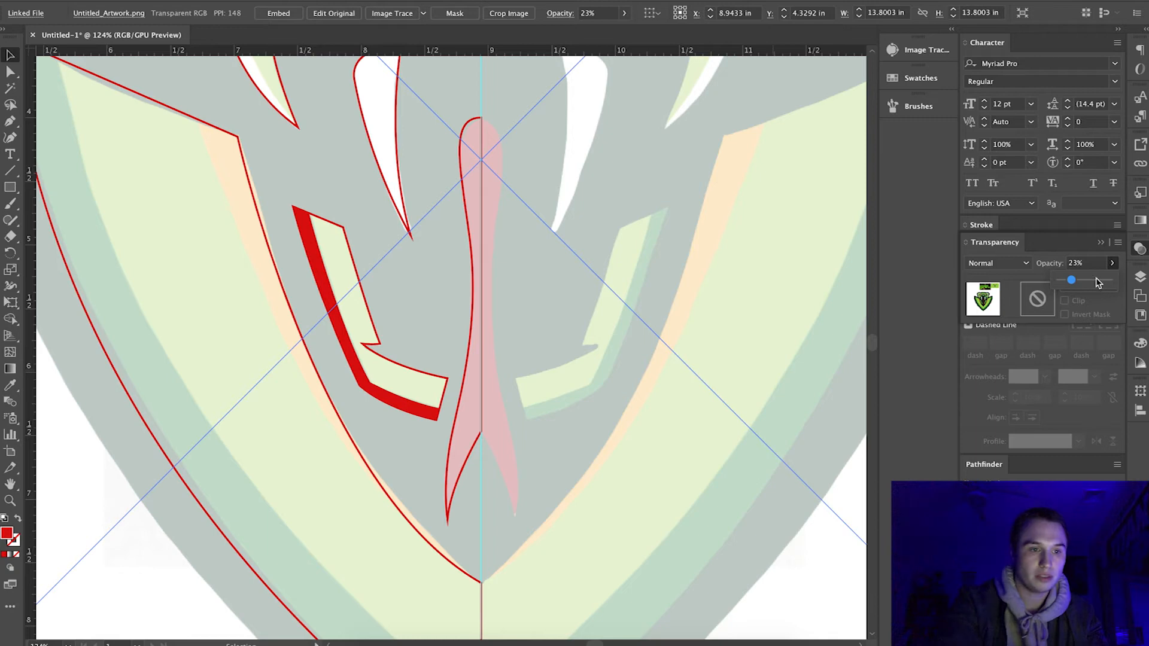
scroll(572, 345, "down", 5)
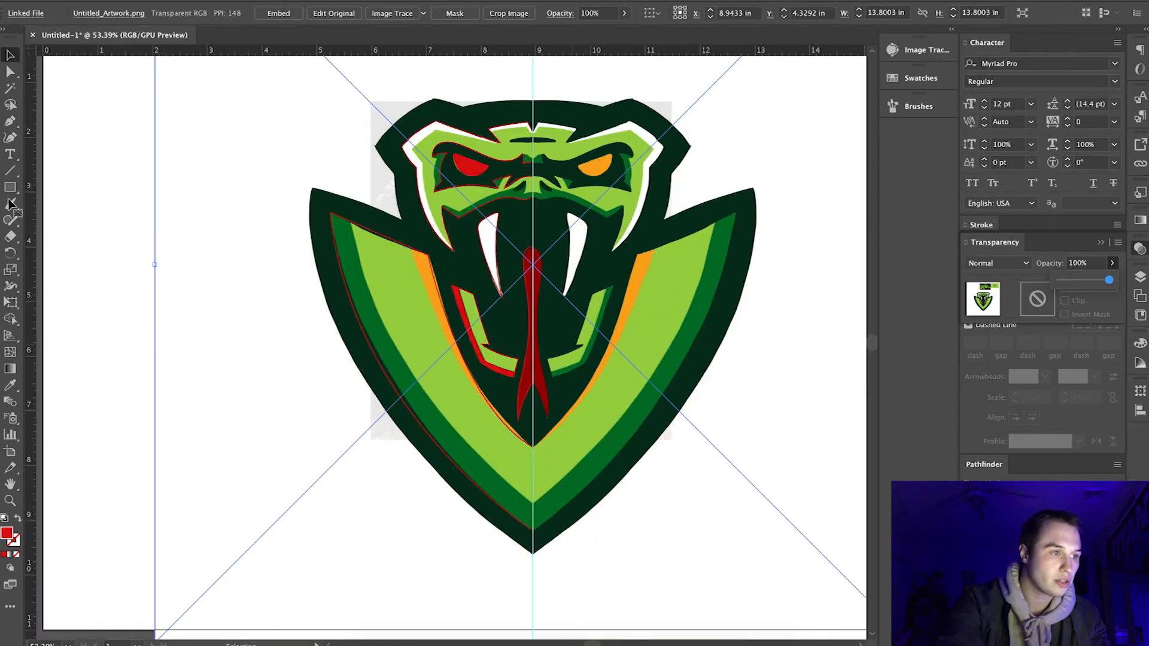
key("ctrl+shift+a")
Draw a square about 1 in wide in the empty area beside the logo and fill it with the reference's light green.
left_click(11, 187)
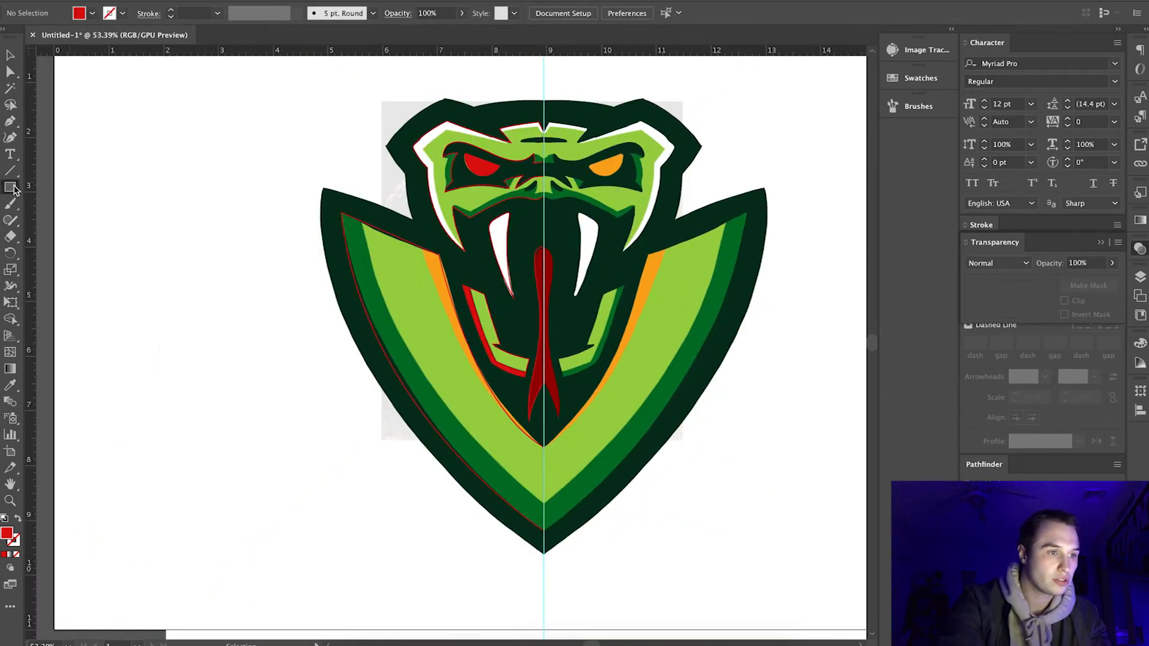
left_click_drag(145, 180, 200, 236)
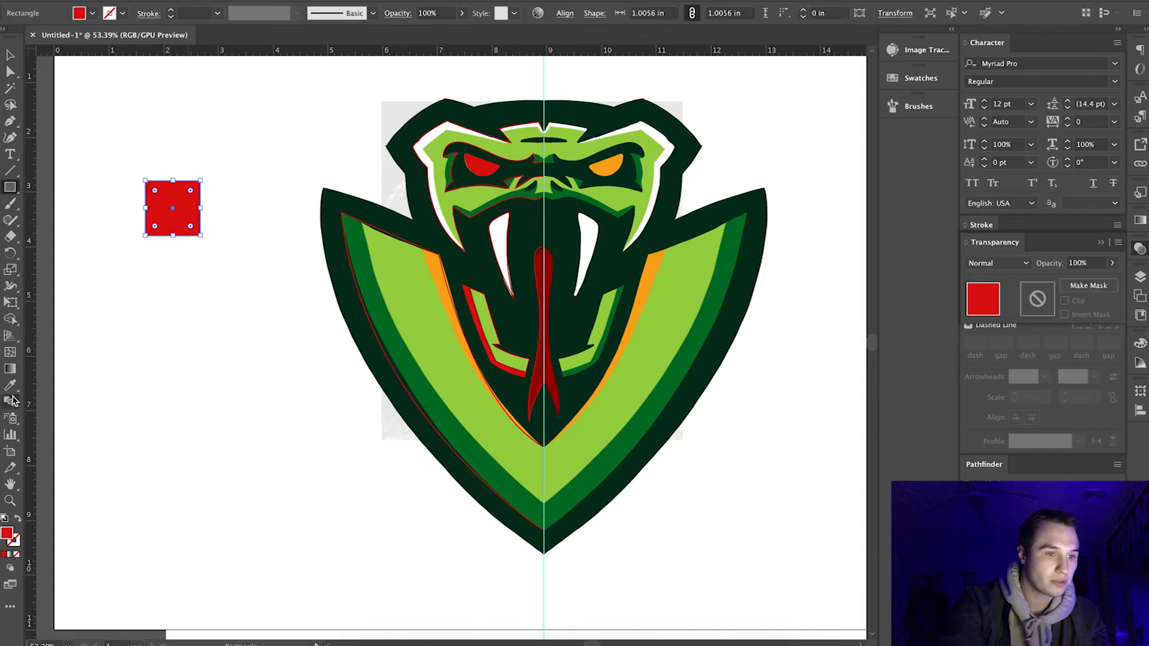
left_click(10, 386)
left_click(464, 361)
left_click(9, 55)
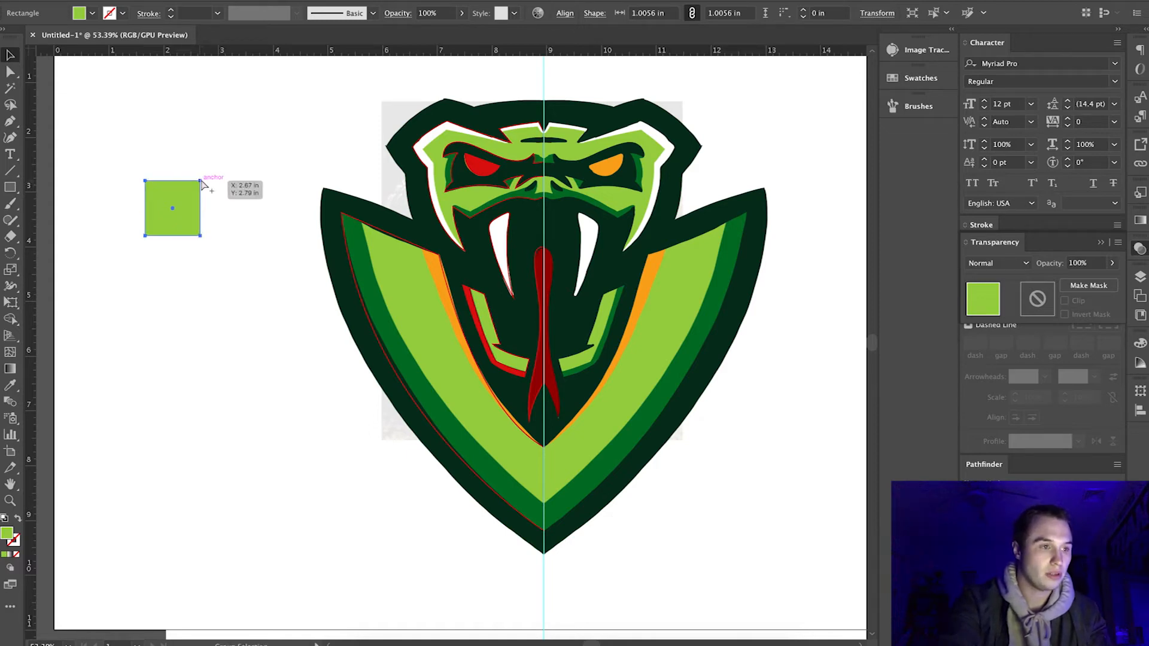
Duplicate the light green square directly below itself and recolor the copy with the reference's dark green.
left_click_drag(204, 232, 203, 241)
key("i")
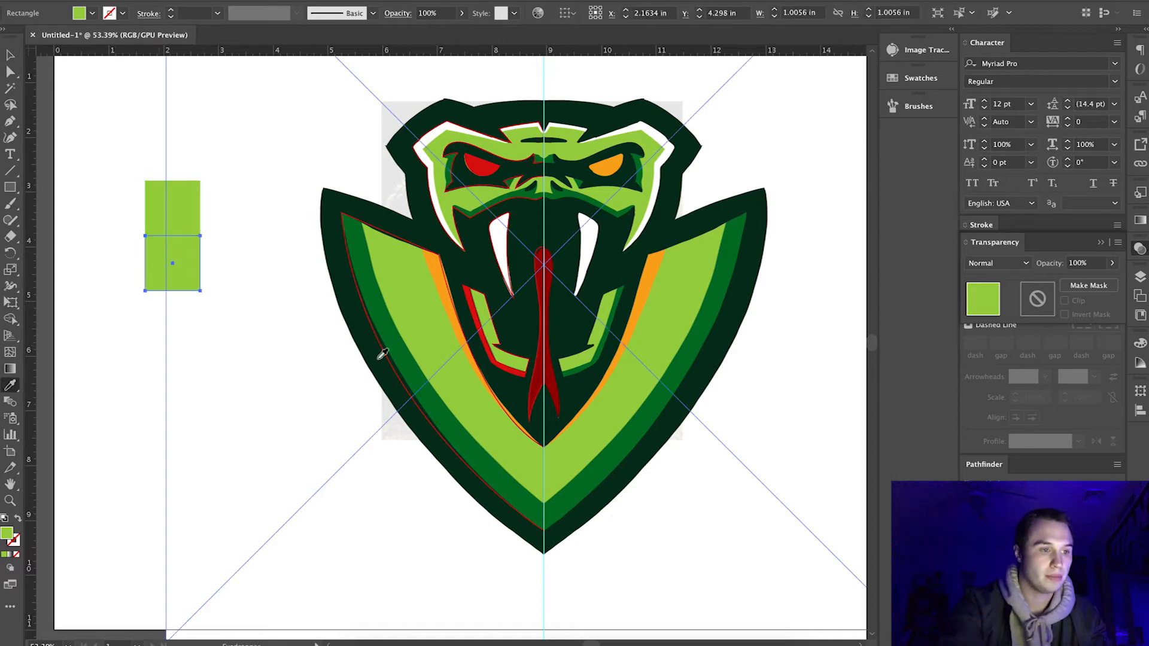
left_click(381, 319)
key("v")
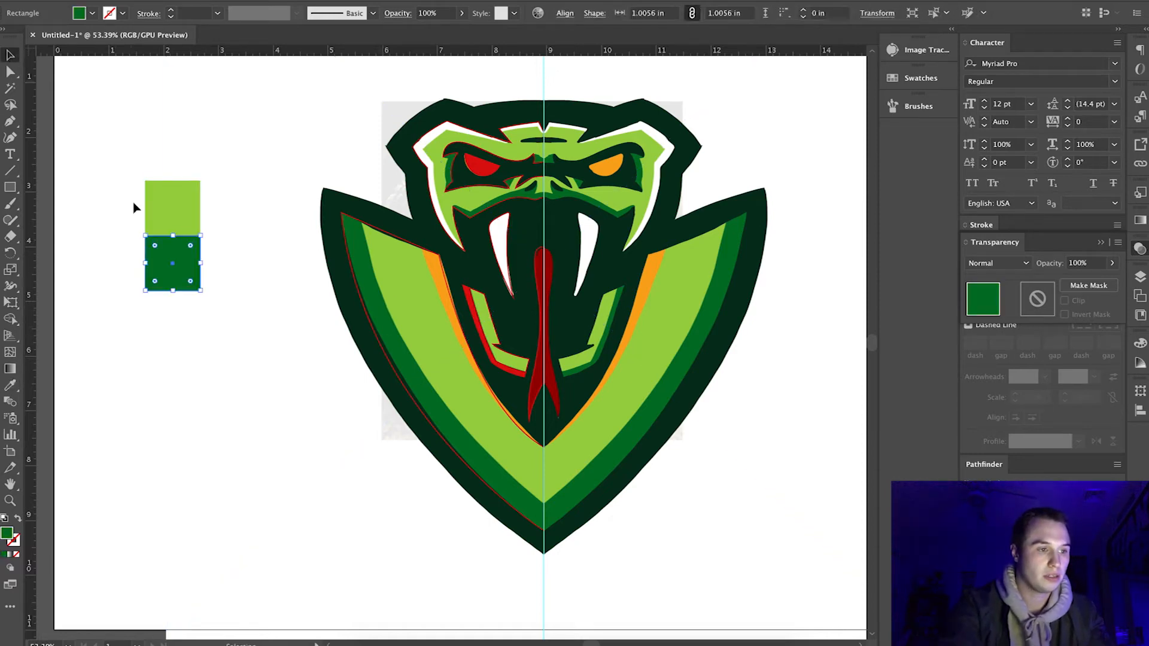
Make three more copies of the dark green square, stacked edge to edge down the column.
left_click_drag(201, 237, 204, 294)
key("ctrl+d")
key("ctrl+d")
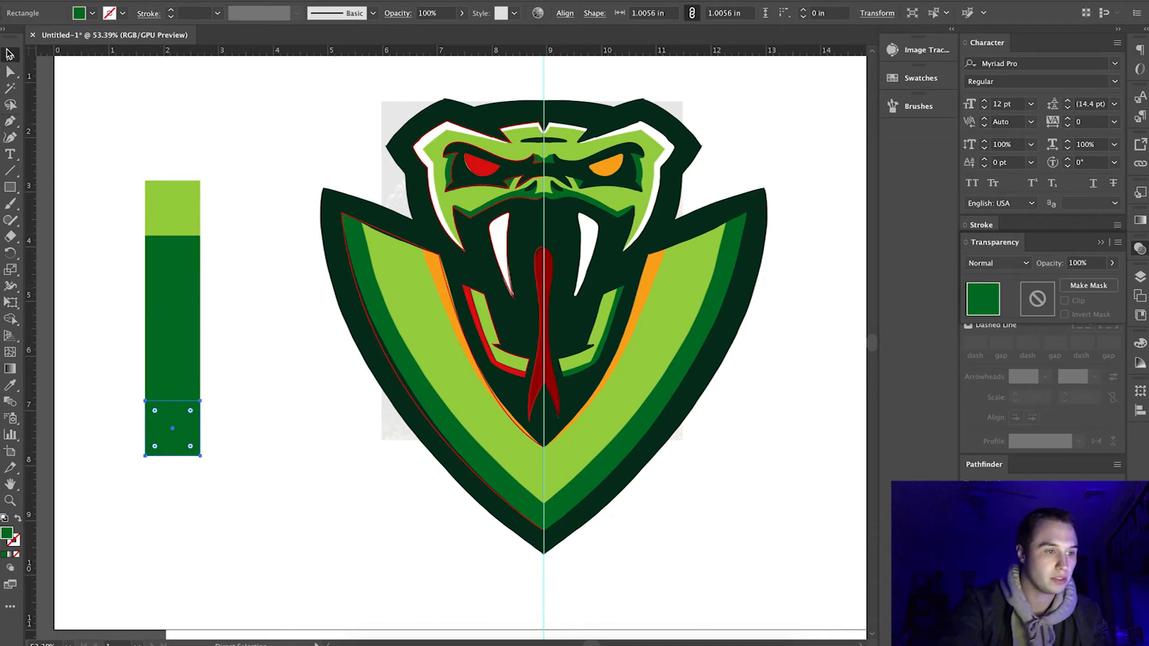
Recolor the third, fourth and fifth swatch squares with the reference's blackish green, orange and dark red.
left_click(115, 309)
left_click(164, 313)
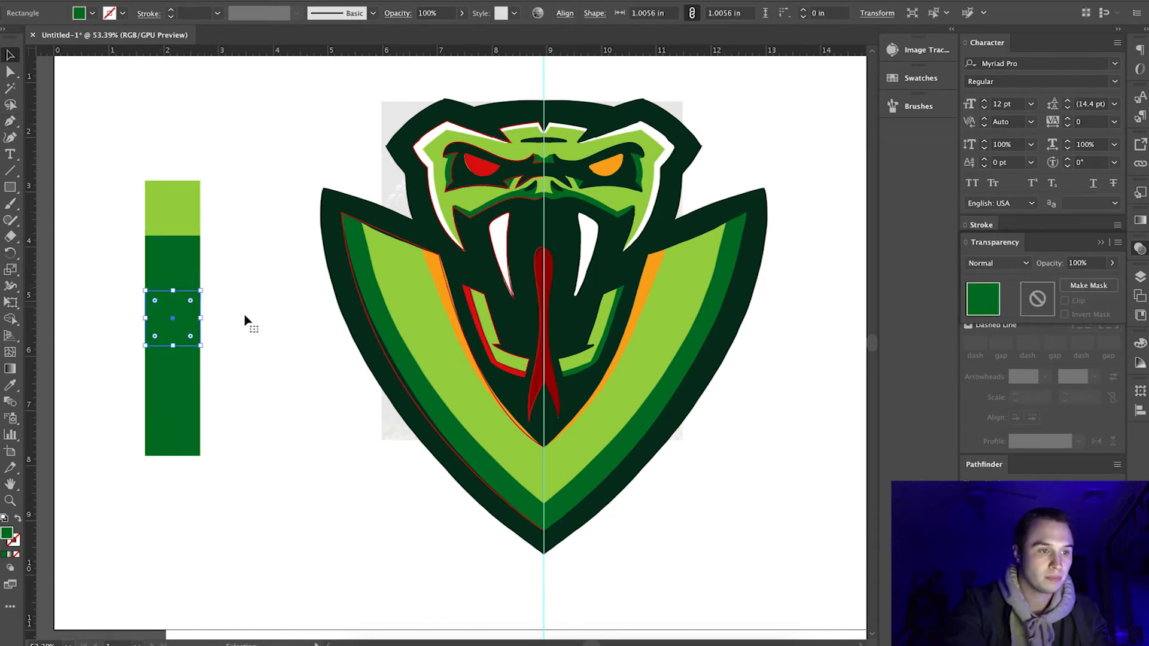
key("i")
left_click(351, 278)
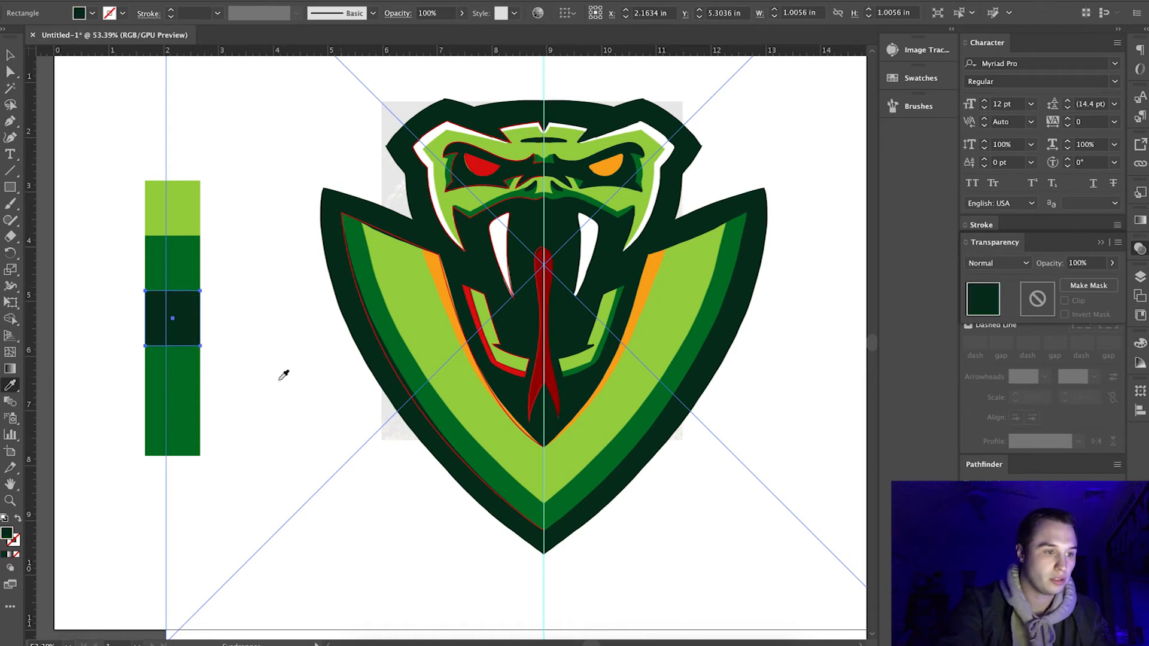
left_click(186, 369, "ctrl")
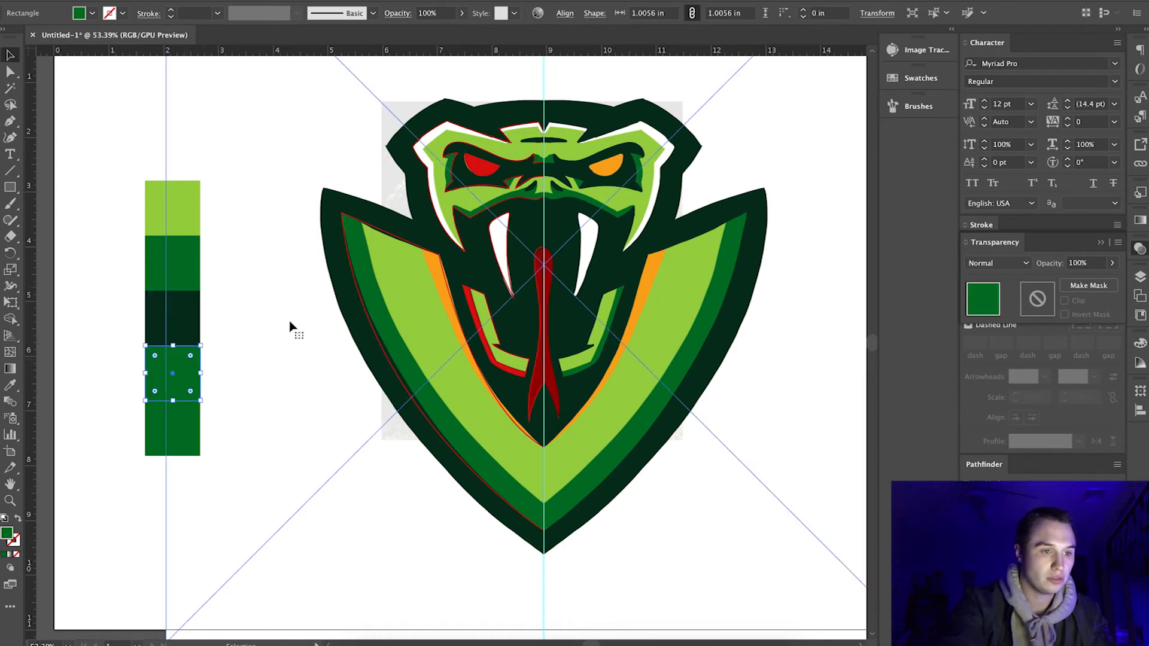
left_click(444, 273)
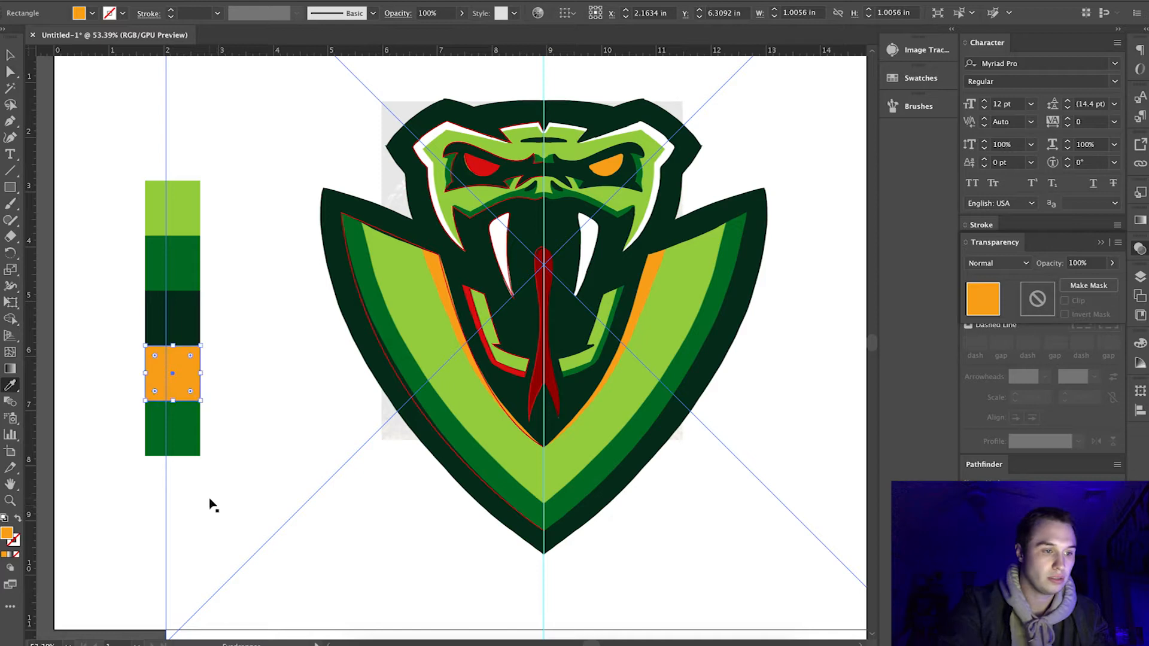
left_click(184, 427, "ctrl")
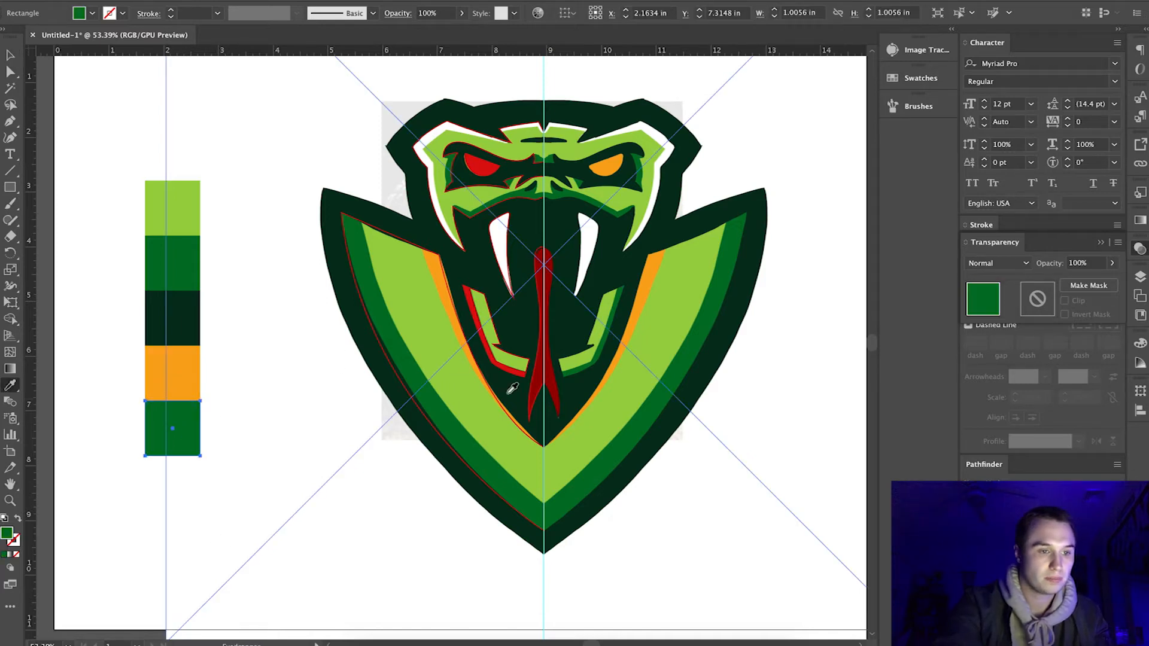
left_click(547, 376)
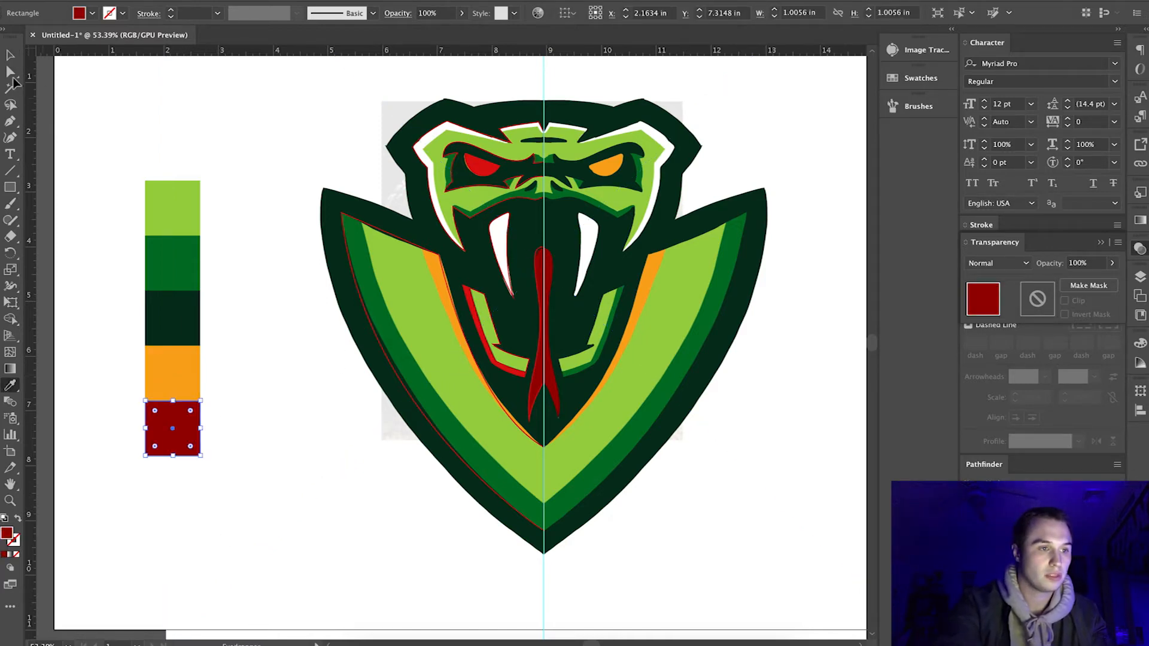
Lower the reference image's opacity to 13% and lock Layer 1.
left_click(18, 57)
left_click(294, 140)
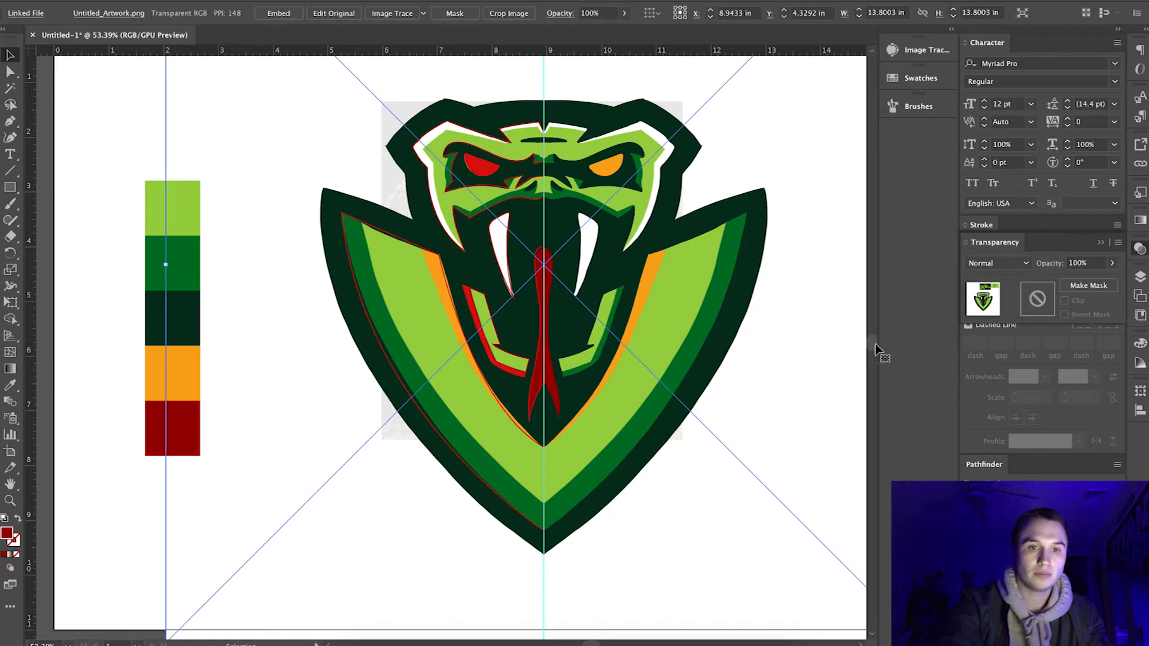
left_click_drag(1071, 286, 1067, 287)
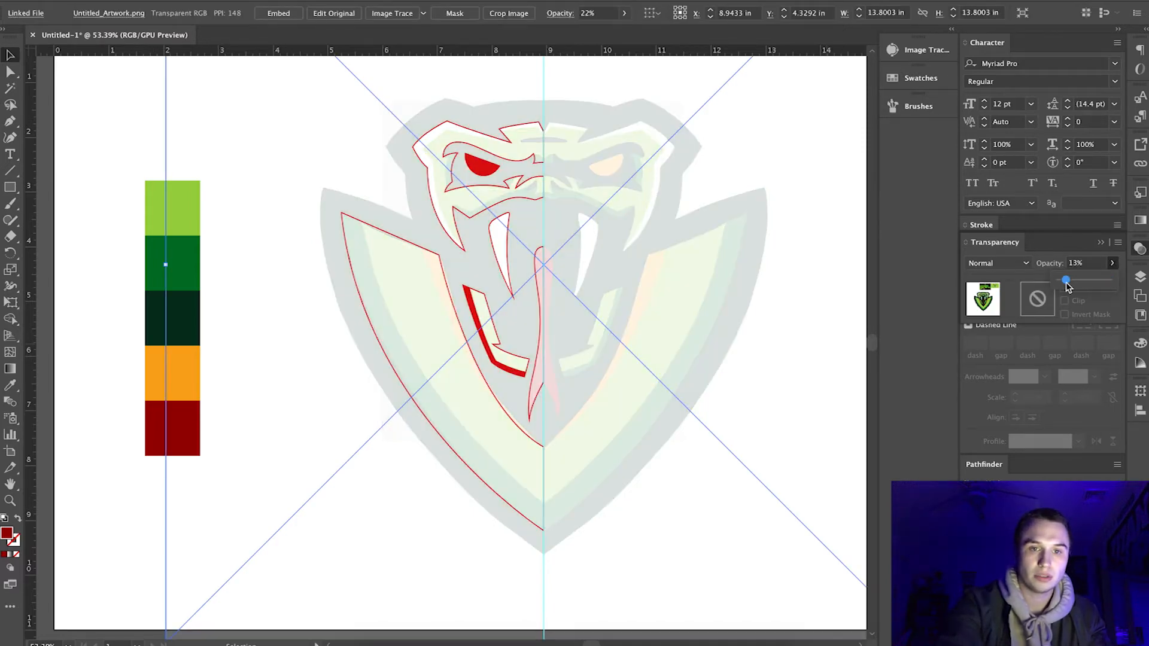
left_click(1141, 276)
left_click(986, 306)
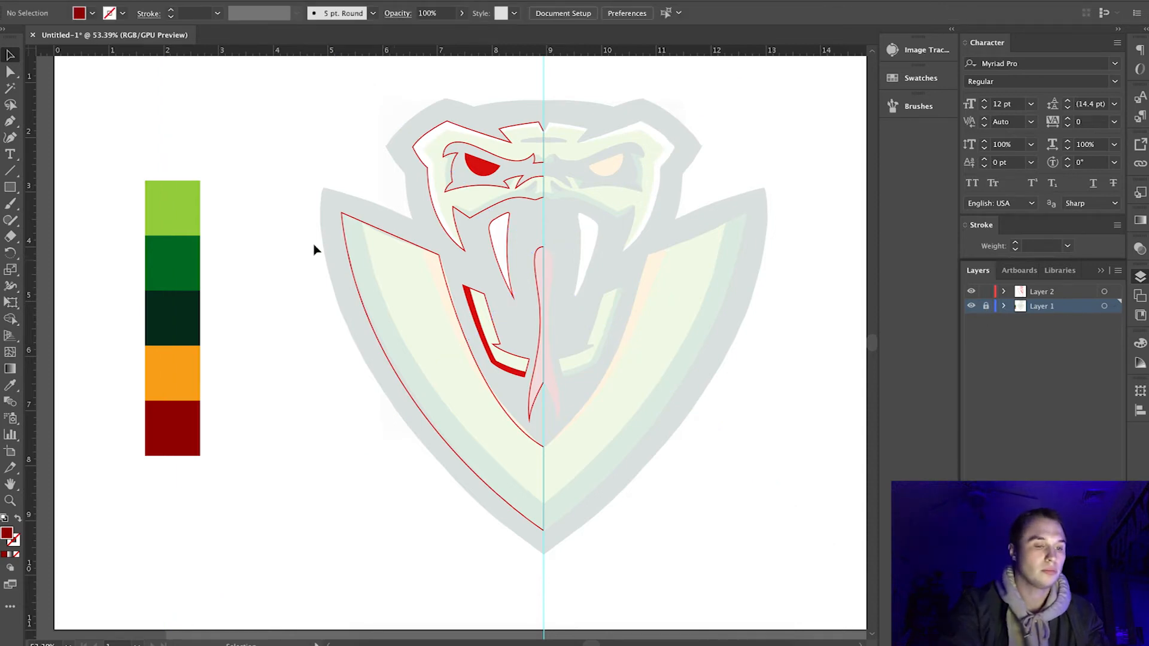
Fill the left face, hood panel and jaw band shapes with the light green swatch color.
scroll(518, 341, "up", 3)
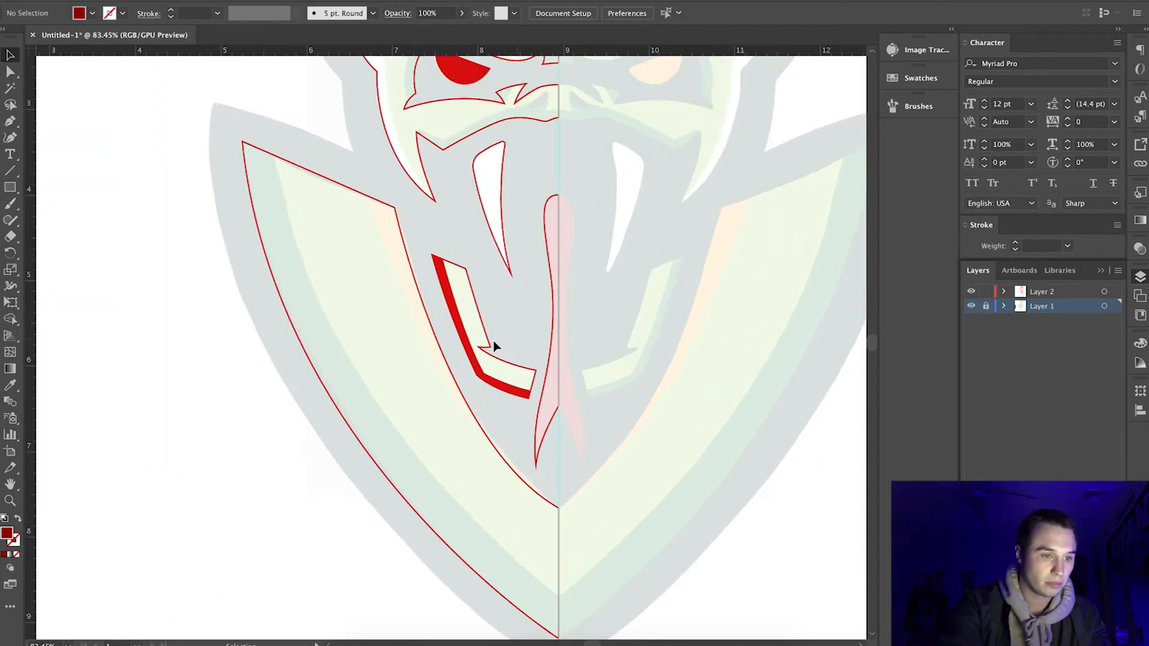
left_click(484, 344)
left_click(477, 425)
scroll(476, 420, "down", 3)
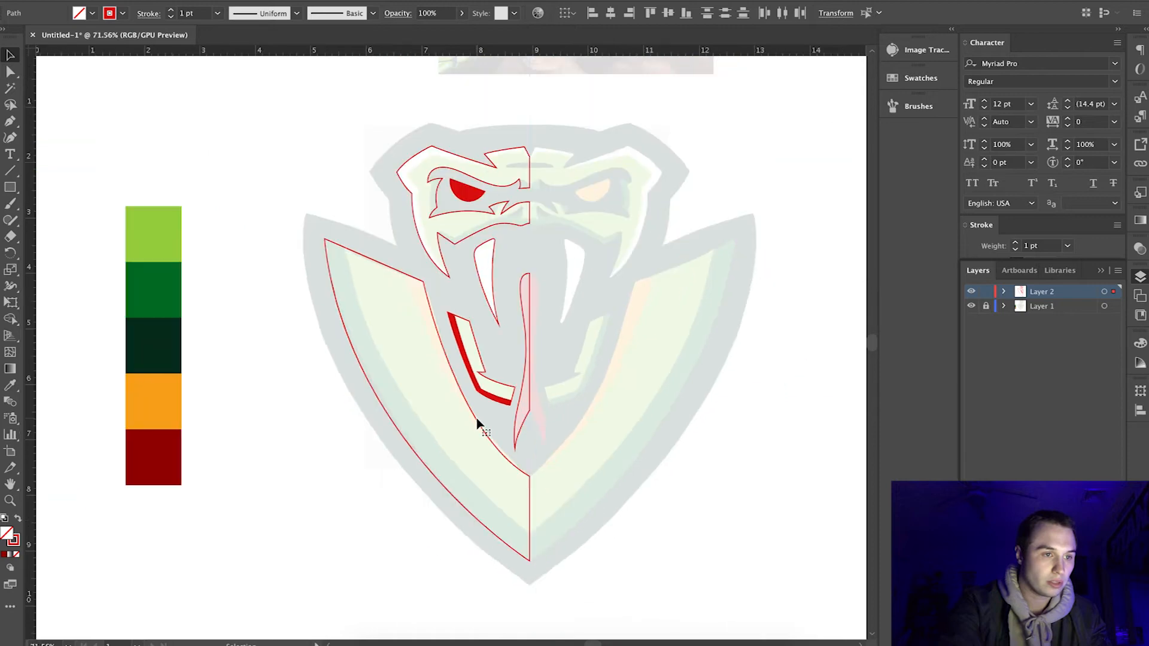
left_click(455, 243, "shift")
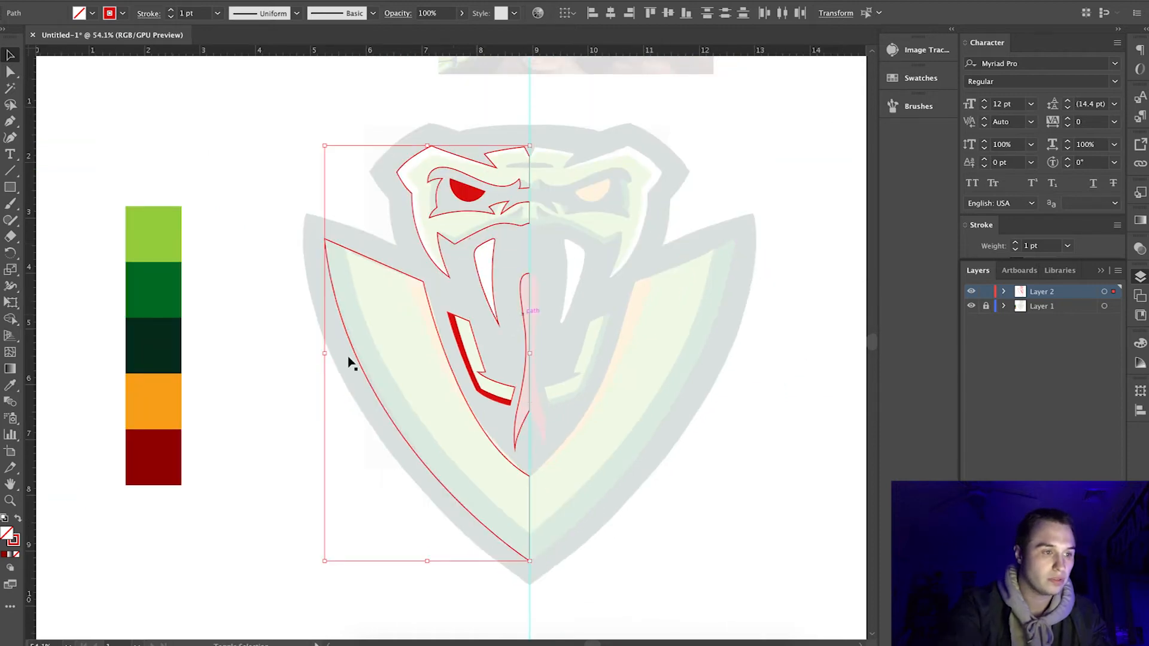
key("i")
left_click(154, 218)
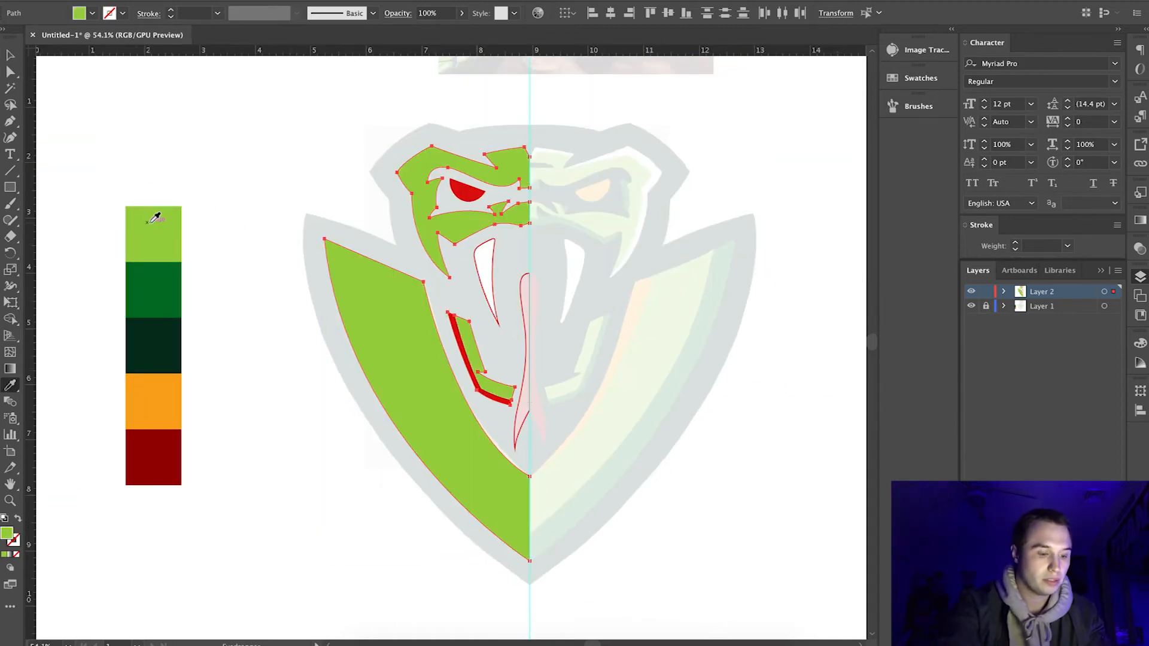
key("v")
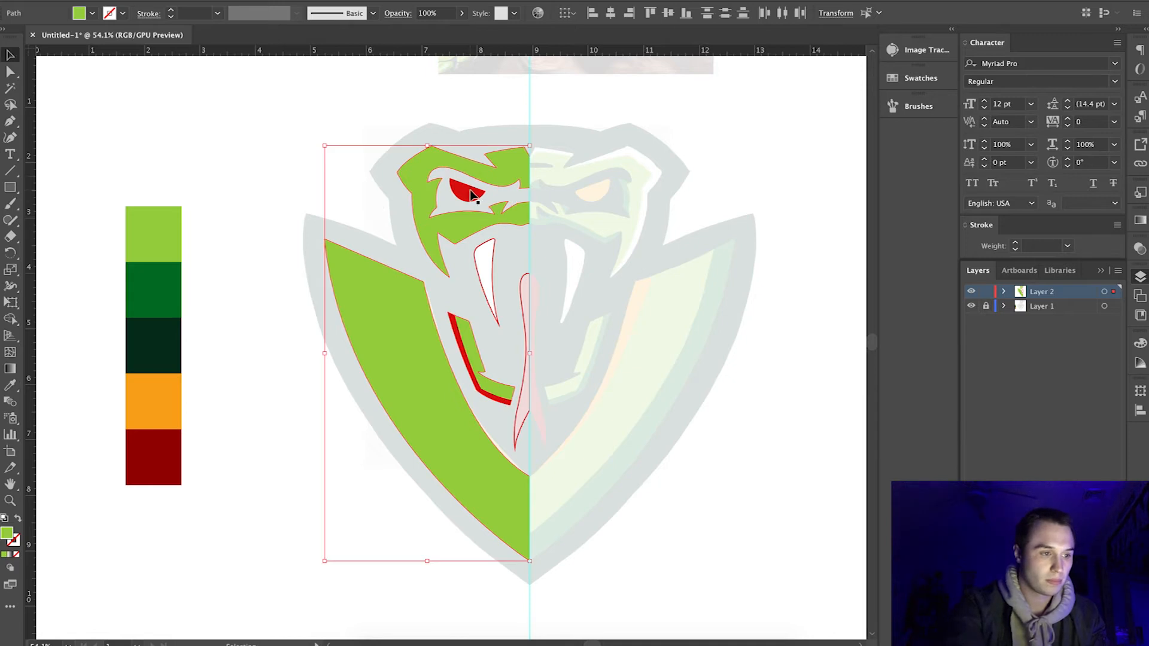
Fill the eye with the orange swatch color and the jaw shadow with the dark green one.
left_click(471, 194)
key("i")
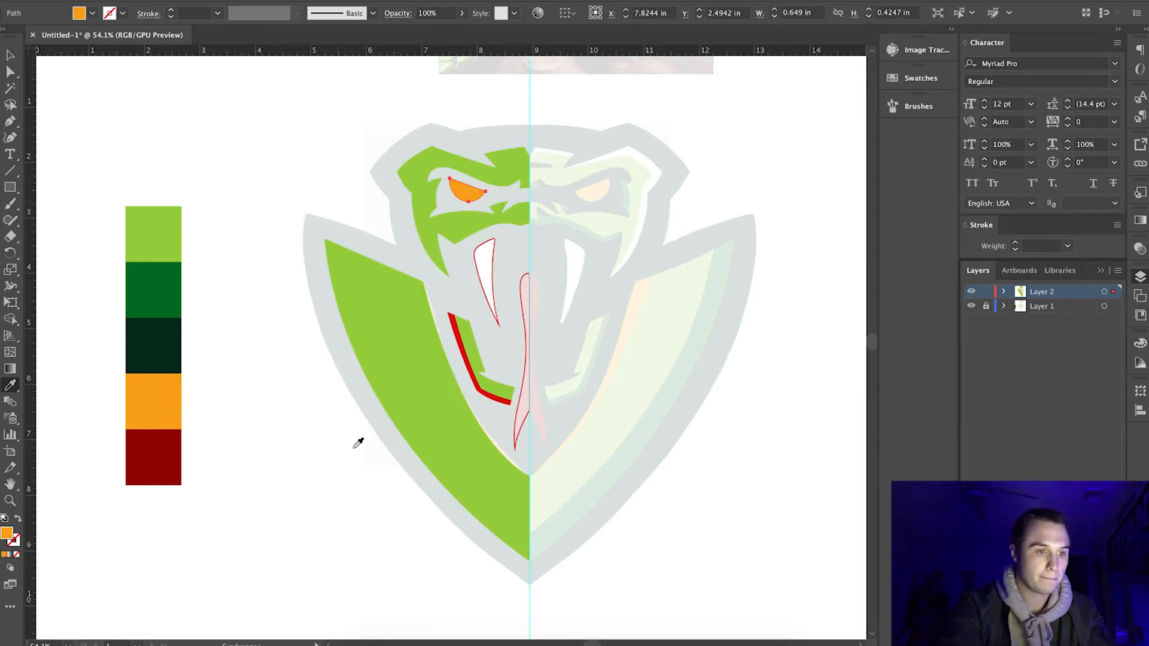
left_click(489, 398)
key("i")
left_click(156, 298)
key("v")
left_click(511, 353)
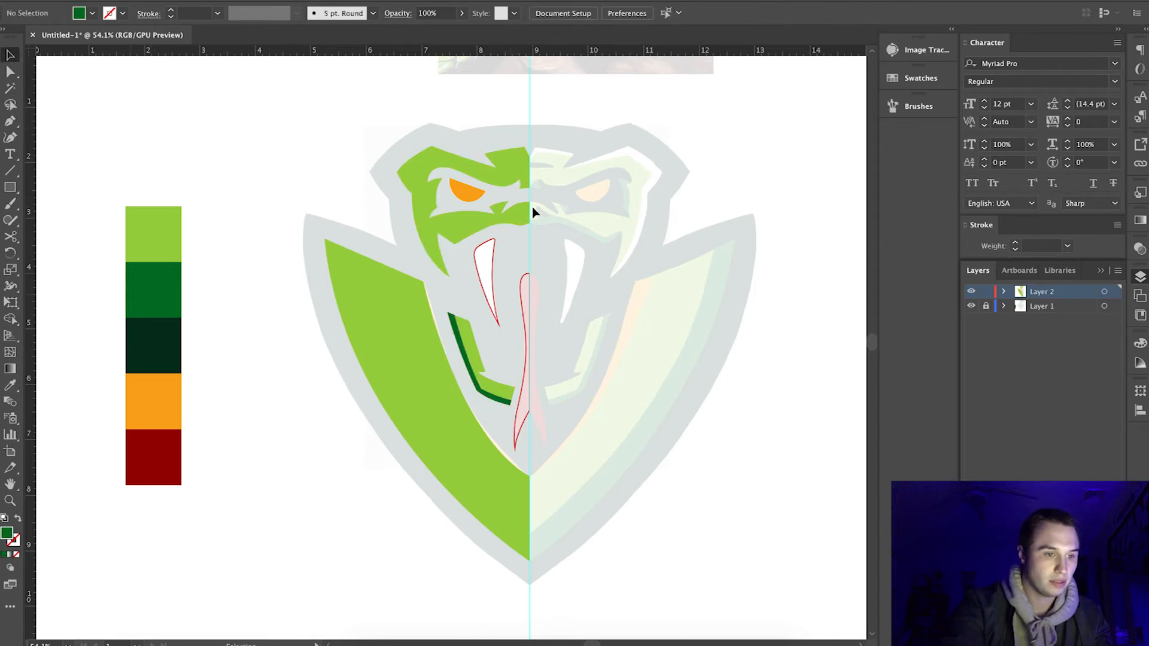
Fill the tongue shape with the dark red swatch color.
scroll(535, 200, "up", 3)
left_click(509, 545)
scroll(508, 548, "down", 3)
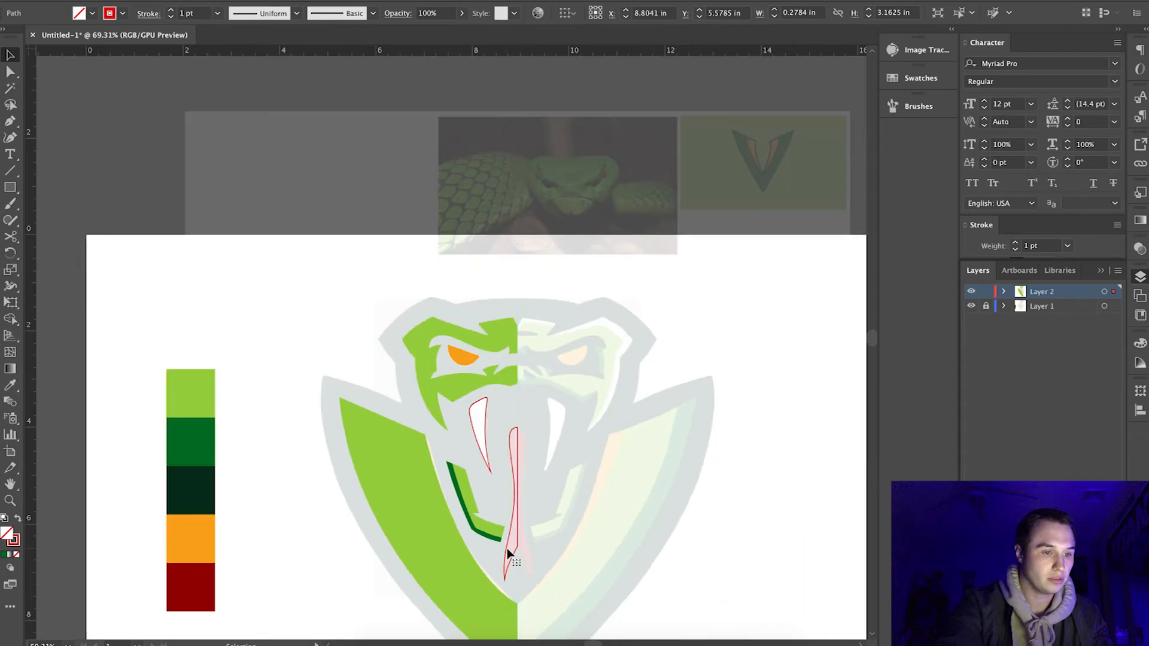
key("i")
left_click(181, 594)
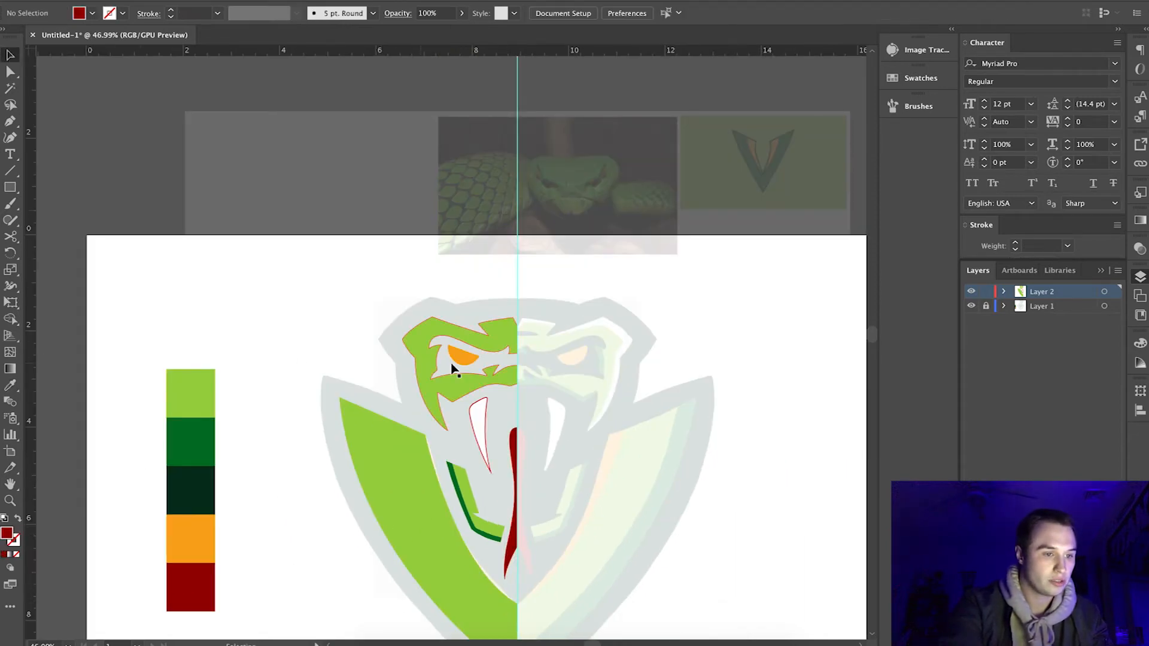
Swap the left face shape's fill and stroke to make it an unfilled light green outline.
scroll(451, 367, "up", 3)
left_click(441, 396)
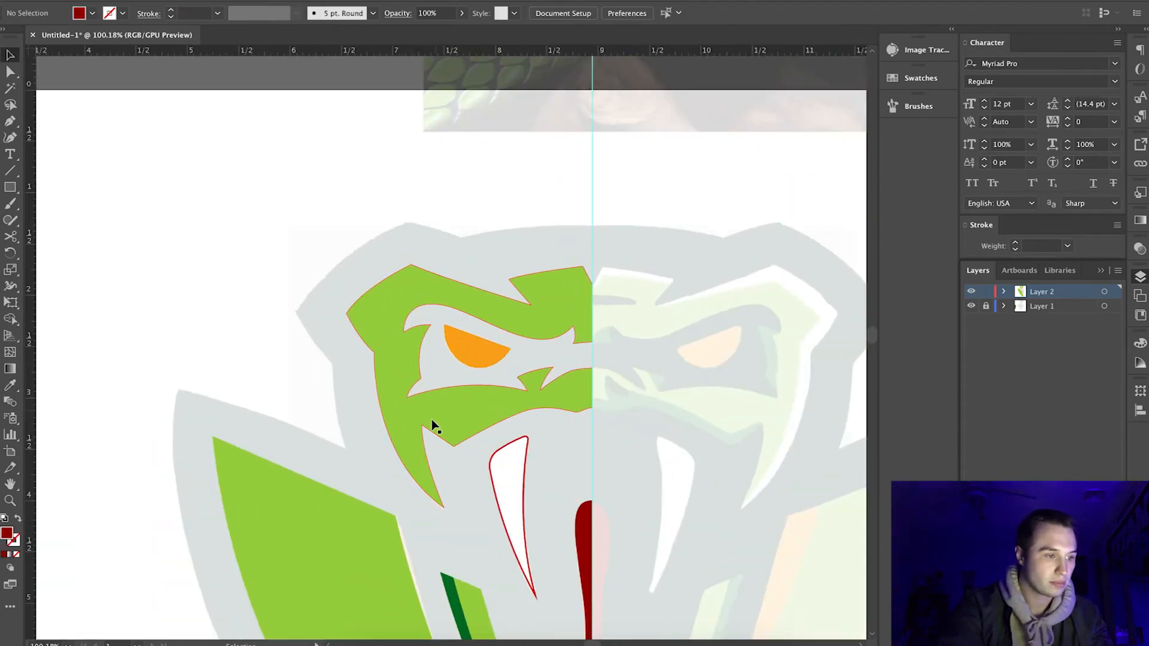
left_click(18, 518)
left_click(459, 371)
Draw a closed path around the left half of the forehead slit, extending slightly past the center guide.
scroll(460, 374, "up", 2)
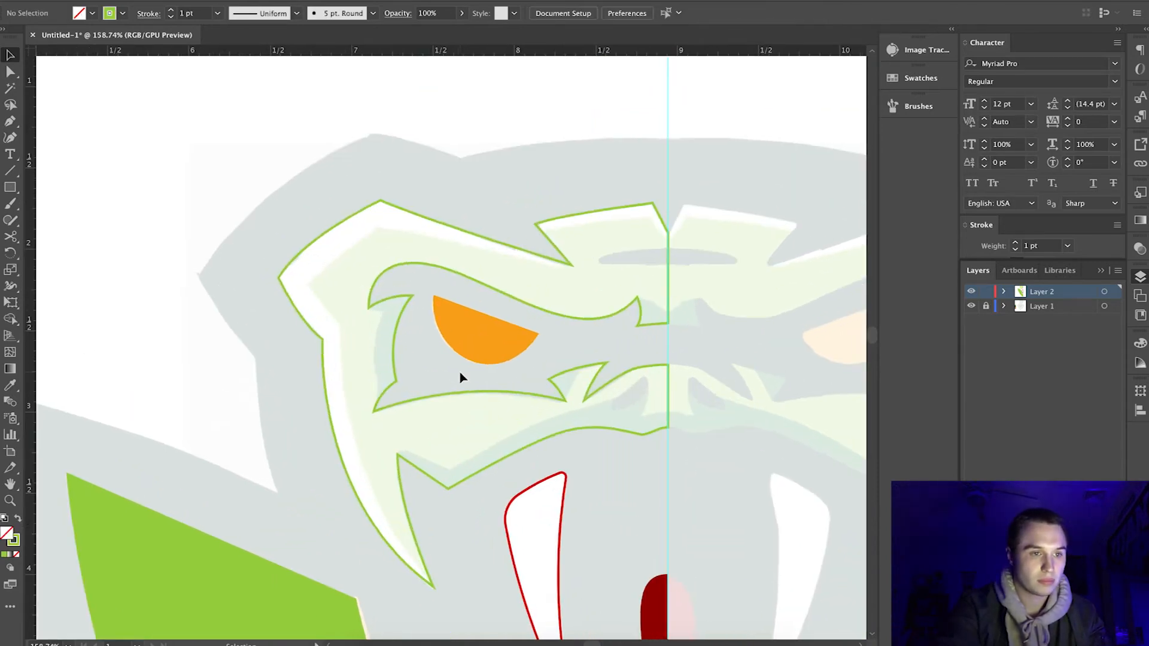
scroll(459, 377, "up", 2)
scroll(124, 143, "up", 1)
key("p")
scroll(364, 177, "up", 1)
left_click(350, 173)
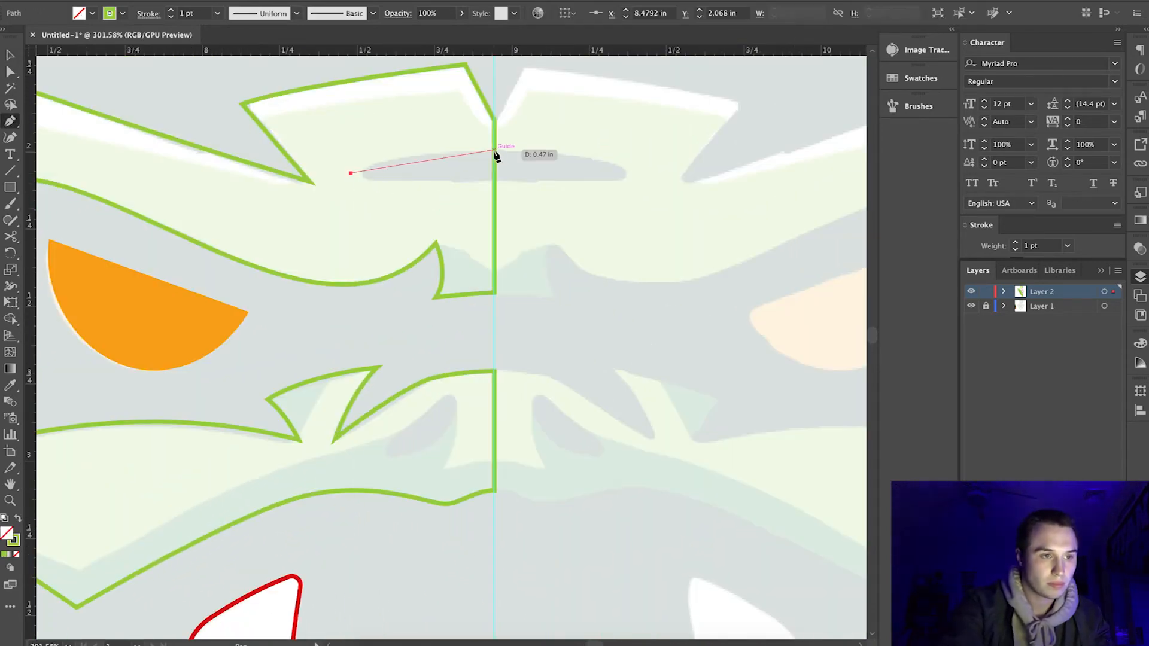
left_click_drag(565, 150, 567, 149)
left_click(418, 203, "super")
key("a")
left_click(350, 173)
key("p")
key("a")
left_click_drag(351, 173, 351, 182)
key("p")
left_click(351, 182)
left_click(494, 178)
left_click(524, 159)
left_click(494, 149)
key("v")
Cut the forehead slit out of the left face shape with the Shape Builder tool.
left_click(145, 131, "shift")
key("shift+m")
left_click_drag(423, 150, 508, 168)
key("v")
left_click(229, 122)
scroll(230, 123, "down", 5)
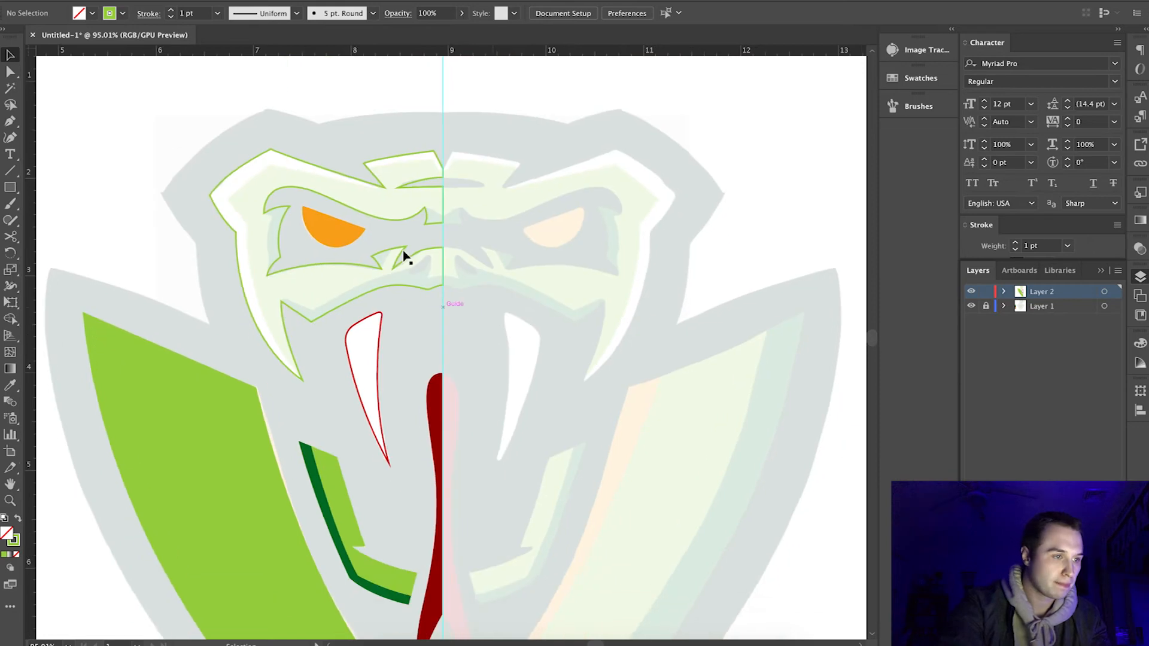
Trace the left nostril slit above the mouth with the Pen tool.
scroll(407, 245, "up", 3)
left_click(12, 122)
scroll(392, 300, "up", 2)
left_click(411, 291)
left_click_drag(489, 238, 496, 175)
Cut the nostril slit out of the left face shape with the Shape Builder tool.
key("v")
left_click(270, 269, "shift")
key("shift+m")
left_click(468, 265, "alt")
key("v")
left_click(353, 198)
Draw a closed path along the upper lip's shadow edge and nostril, looping past the center guide and below the face.
left_click(10, 123)
left_click(141, 404)
mouse_move(419, 291)
left_mouse_down()
mouse_move(481, 289)
mouse_move(469, 351)
left_mouse_up()
left_click(489, 238)
left_click(482, 309)
left_click_drag(528, 303, 552, 302)
left_click(606, 388)
left_click(176, 549)
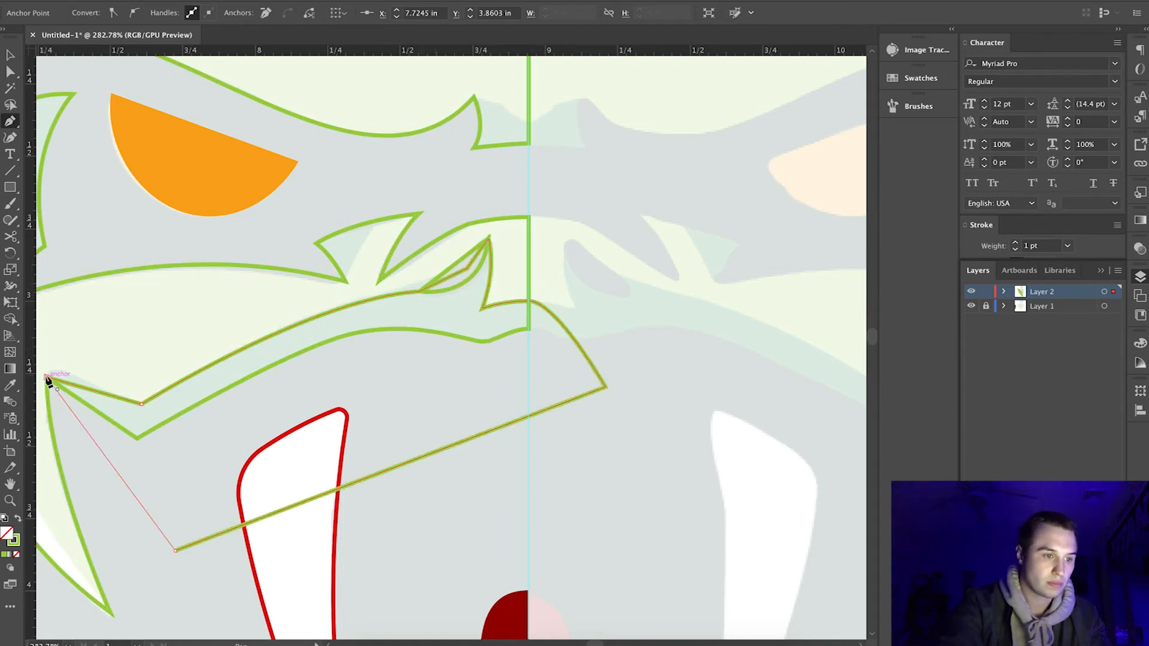
left_click(47, 378)
Fill the upper lip shadow path with the dark green swatch color.
scroll(206, 478, "down", 5)
key("i")
left_click(181, 607)
Remove the upper lip shadow's excess outside the left face shape with the Shape Builder tool.
key("v")
left_click(107, 402, "shift")
left_click(10, 319)
left_click(252, 409, "alt")
key("v")
left_click(266, 331)
scroll(249, 386, "up", 5)
left_click(10, 318)
left_click(385, 404, "alt")
left_click(10, 55)
left_click(389, 370)
scroll(390, 383, "down", 5)
Draw a closed path around the shadow at the outer corner of the left eye socket.
scroll(266, 446, "up", 5)
key("p")
left_click(85, 184)
left_click(118, 191)
left_click_drag(104, 298, 124, 370)
left_click_drag(94, 353, 97, 359)
left_click(86, 185)
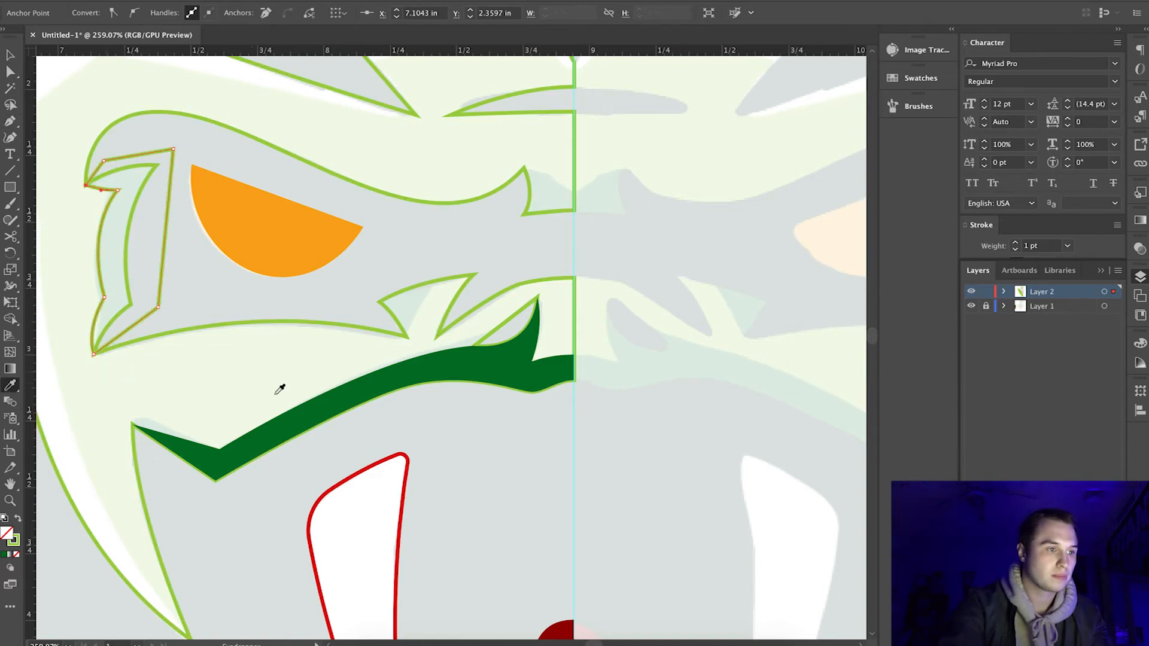
Fill the eye socket shadow path dark green and trim it to the edge of the eye opening.
key("shift+x")
key("v")
left_click(119, 125)
scroll(96, 82, "down", 5)
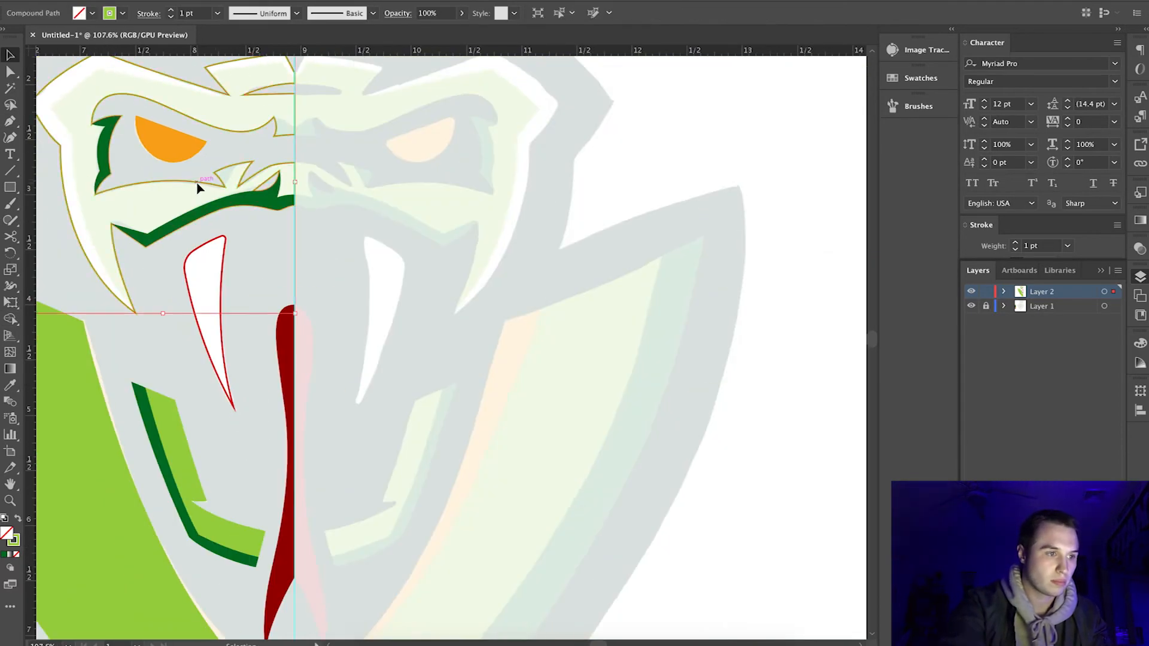
Draw a closed path around the shadow at the brow's inner corner, beside the center line between the eyes.
scroll(275, 120, "up", 5)
key("p")
left_click(281, 185)
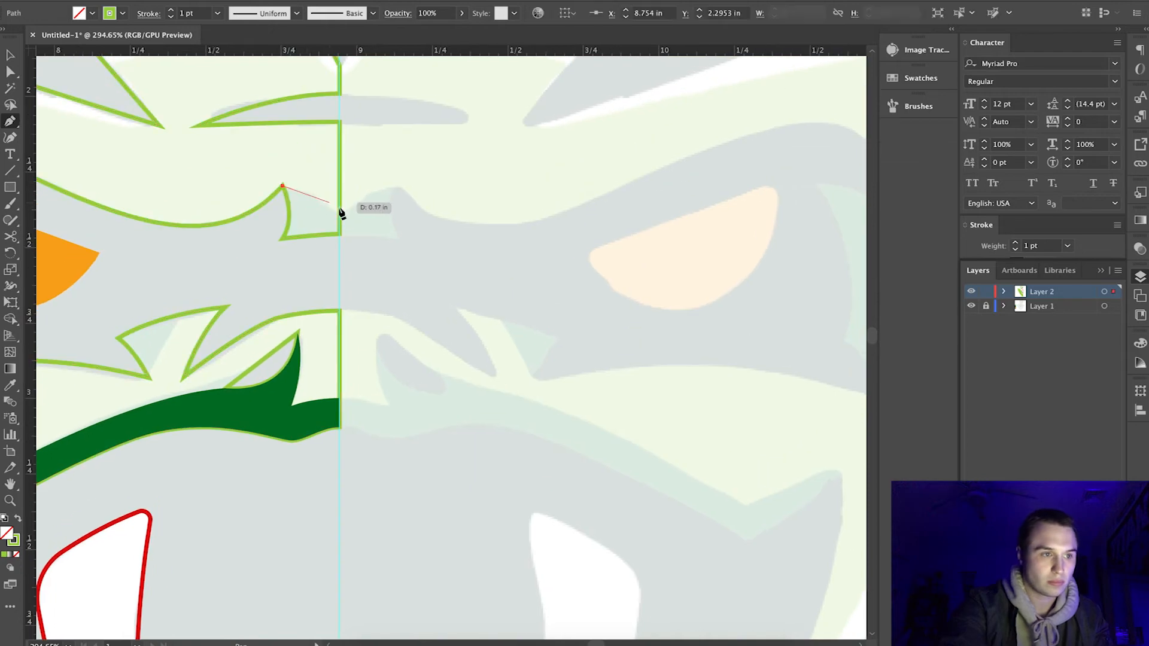
left_click(311, 193)
left_click(377, 233)
left_click(348, 284)
left_click(264, 251)
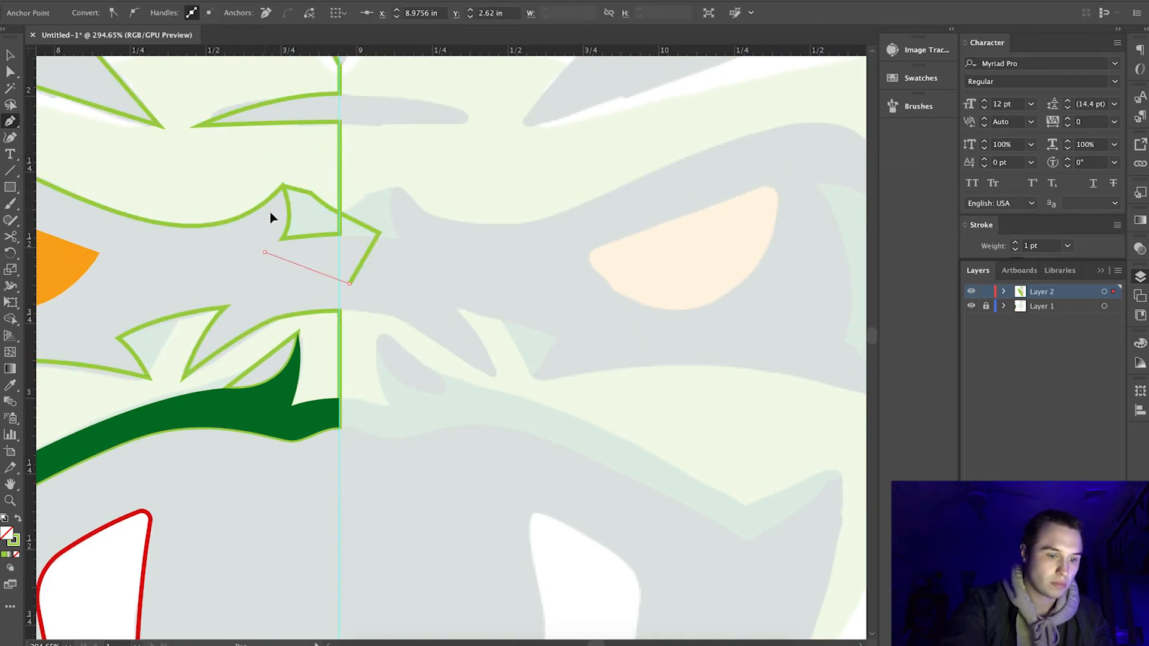
left_click(282, 186)
Fill the inner brow shadow with the upper lip's dark green and trim its excess outside the face shape with Shape Builder.
key("i")
left_click(254, 412)
key("v")
key("shift+m")
left_click(152, 239)
scroll(172, 260, "down", 5)
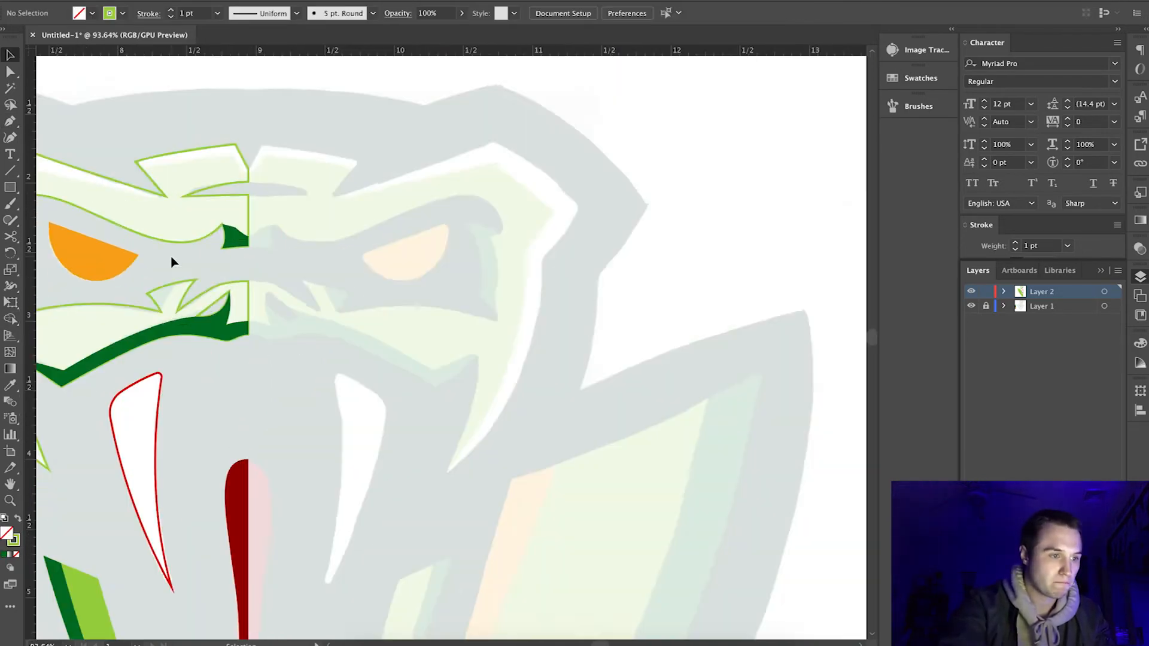
Trace the inner edge of the face's outer highlight from the lower cheek tip up to the peak of the left brow.
scroll(170, 264, "up", 3)
scroll(171, 359, "left", 5)
key("p")
left_click(182, 479)
left_click_drag(74, 176, 84, 45)
scroll(85, 49, "up", 3)
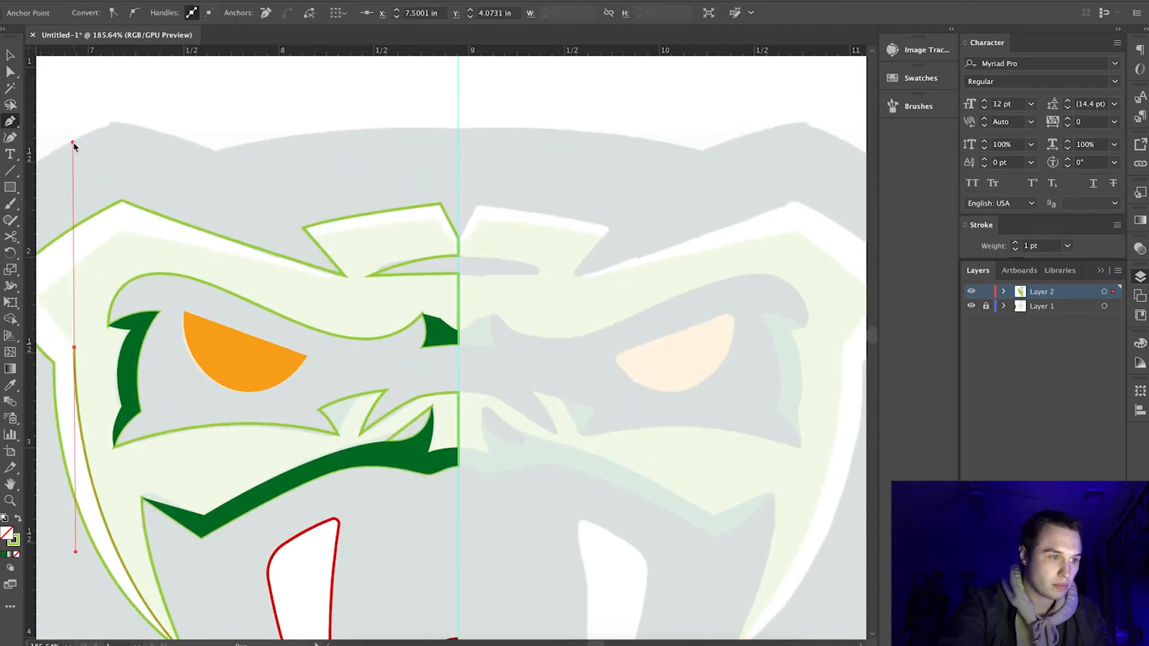
scroll(96, 239, "left", 3)
left_click(101, 307)
left_click_drag(184, 243, 250, 210)
left_click(184, 242)
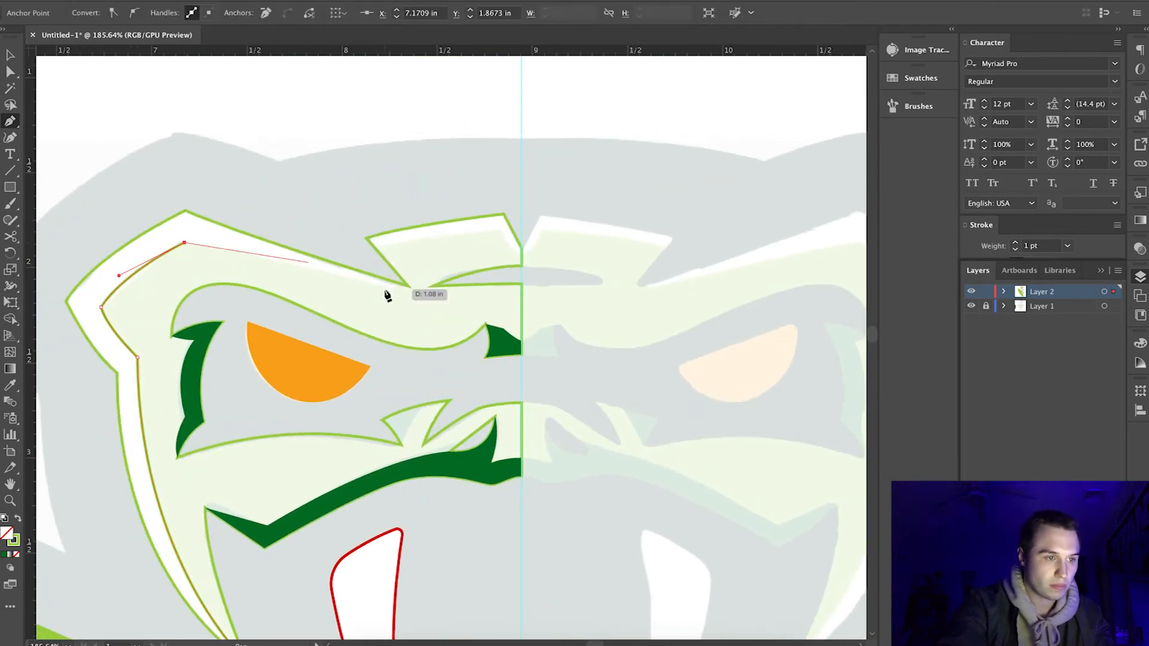
Continue the highlight path to the brow's inner end and close it around the outside of the left face.
left_click_drag(408, 286, 470, 287)
left_click(409, 286)
left_click(315, 225)
left_click(136, 176)
scroll(122, 192, "left", 3)
left_click(102, 201)
left_click(162, 487)
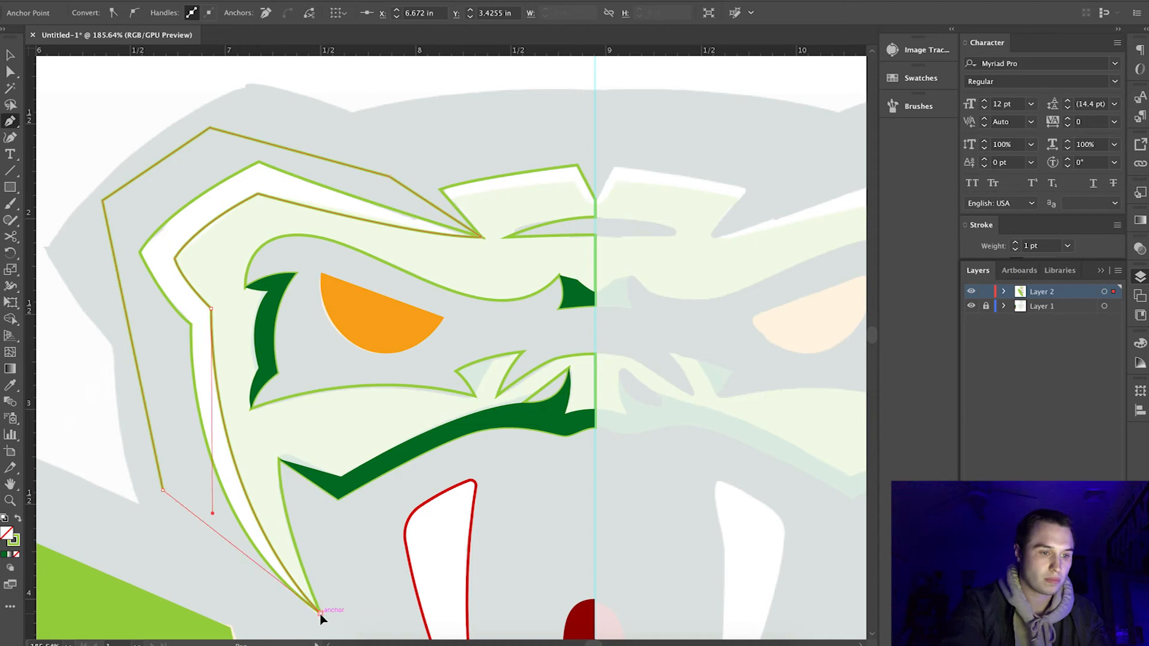
left_click(321, 613)
Fill the face highlight path white and remove its excess outside the face shape with the Shape Builder tool.
key("i")
left_click(62, 118)
key("v")
left_click(264, 245, "shift")
left_click(10, 319)
left_click(108, 94)
Draw a closed path for the highlight along the top edge of the forehead plate, ending at the center line.
scroll(658, 208, "up", 5)
key("p")
left_click(289, 198)
left_click_drag(487, 164, 587, 161)
left_click(489, 165)
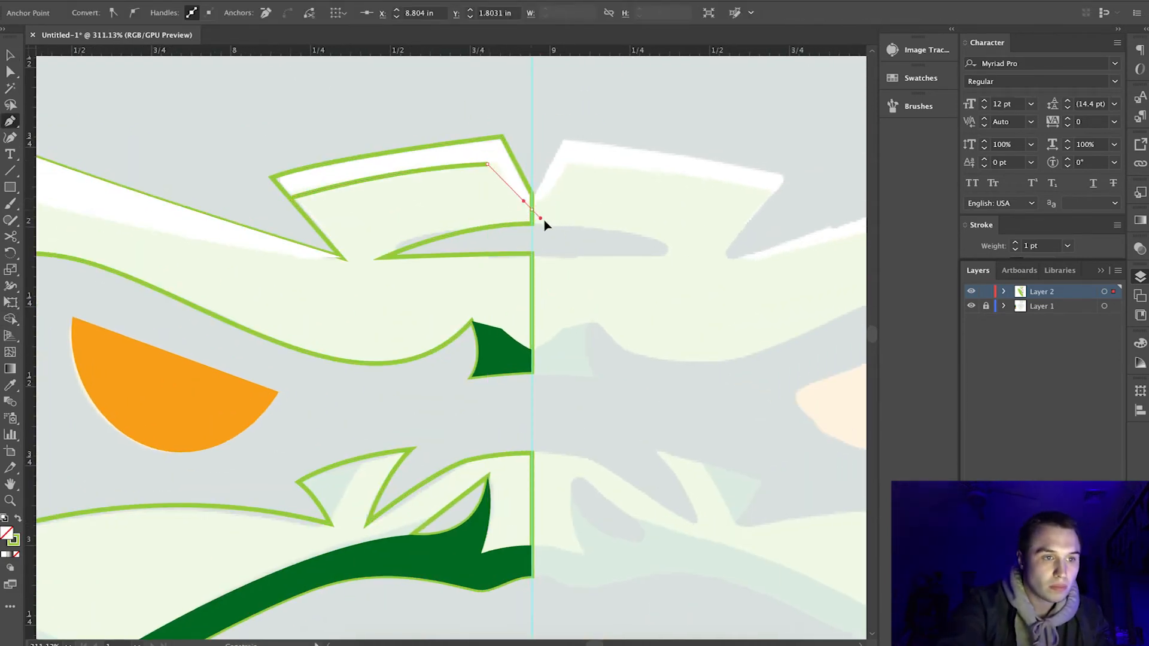
left_click(532, 209)
left_click(532, 98)
left_click(397, 90)
left_click(195, 131)
left_click(244, 202)
left_click(289, 198)
Fill the forehead highlight path white and trim it to the forehead plate's outline with Shape Builder.
key("i")
left_click(289, 171)
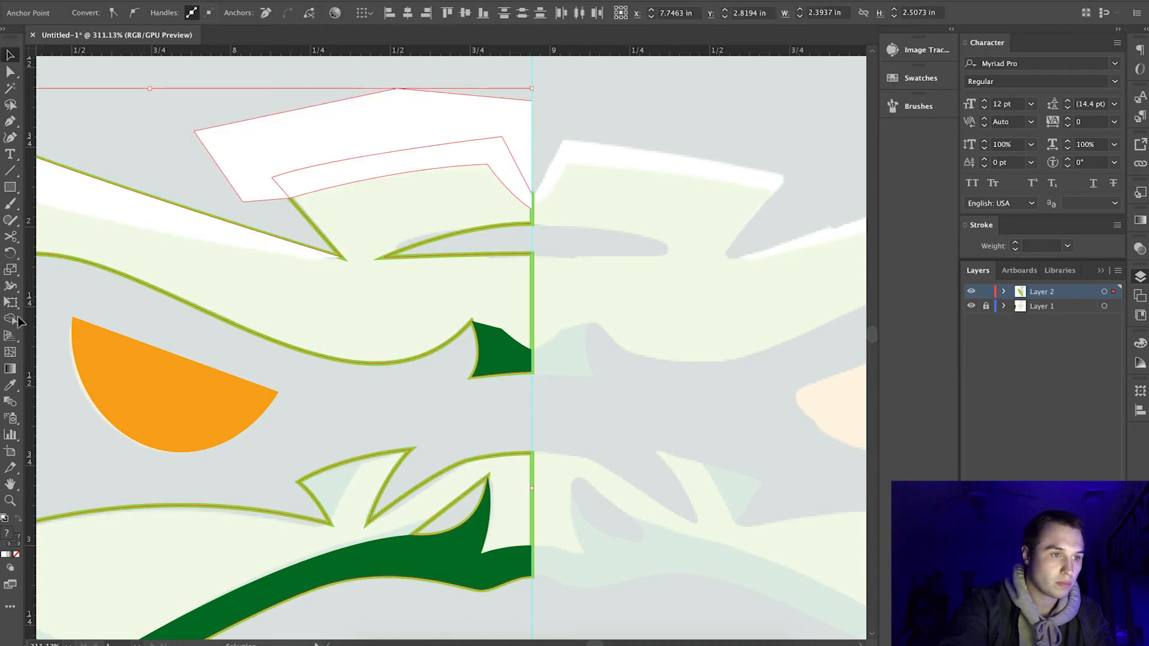
left_click(160, 78)
scroll(239, 203, "down", 5)
Swap the fill and stroke of the left face shape so it is solid light green.
left_click(288, 240)
key("shift+x")
left_click(159, 103)
scroll(215, 308, "down", 3)
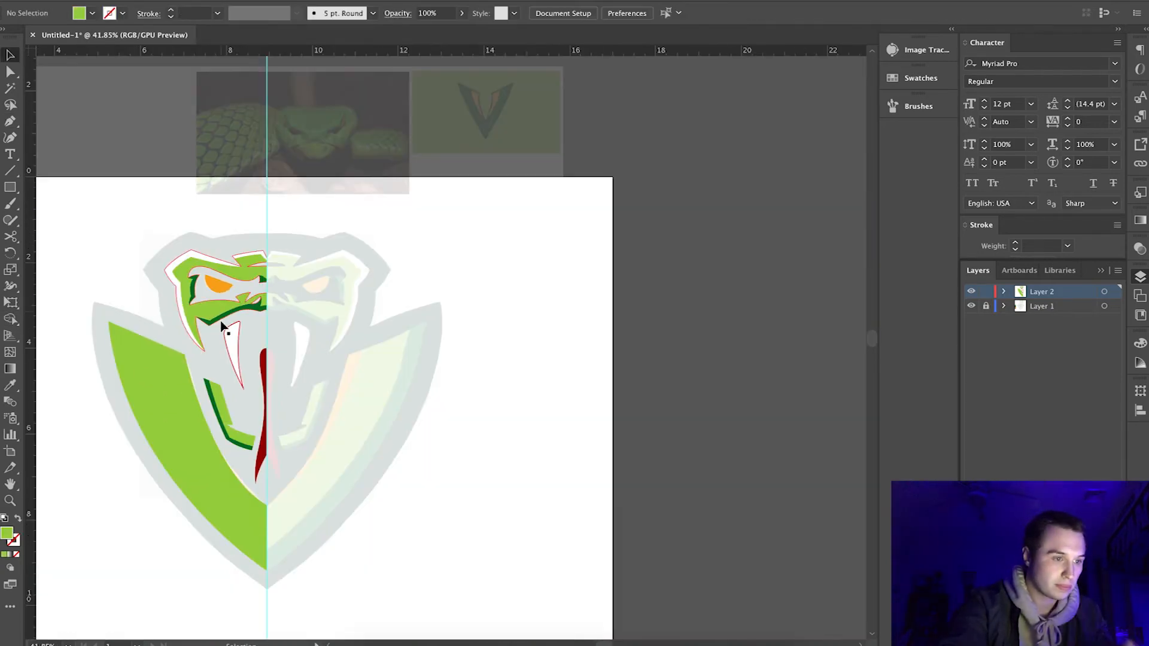
Give the left fang a plain white fill without an outline by sampling white.
scroll(160, 446, "up", 2)
left_click(268, 319)
key("i")
left_click(49, 105)
key("v")
scroll(333, 259, "up", 5)
Switch the face shape back to outline and draw a closed path around the shadow in the notch beside the nose.
left_click(289, 178)
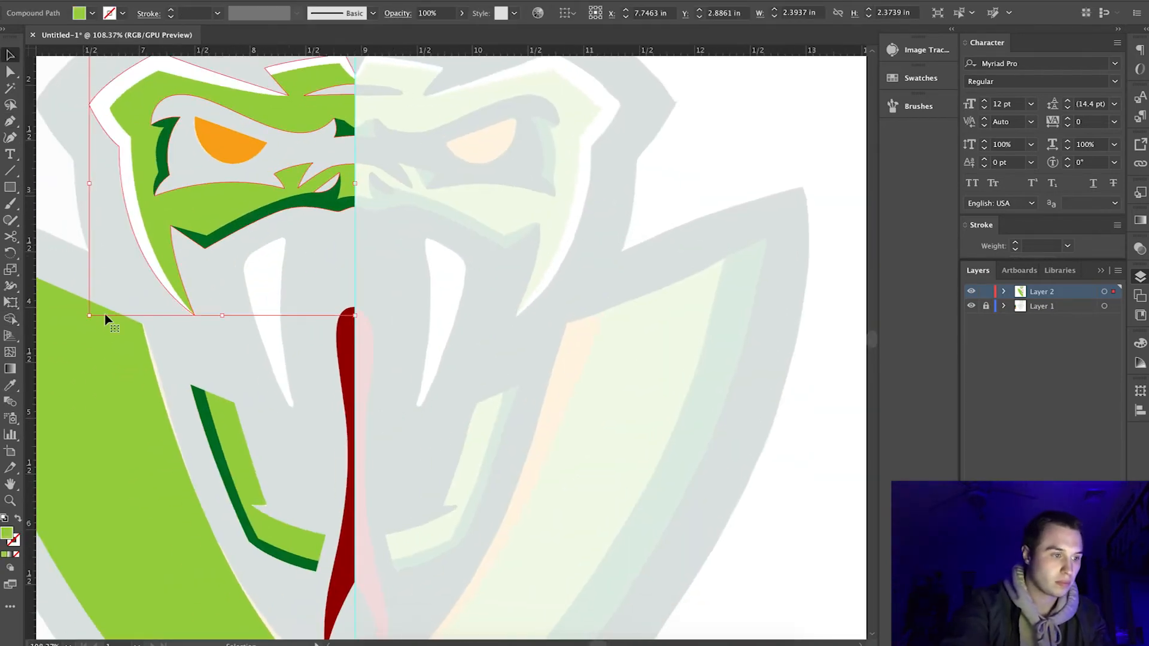
key("shift+x")
left_click(254, 190)
scroll(254, 190, "up", 5)
key("p")
left_click(348, 188)
left_click_drag(389, 118, 413, 99)
left_click(346, 99)
left_click(277, 126)
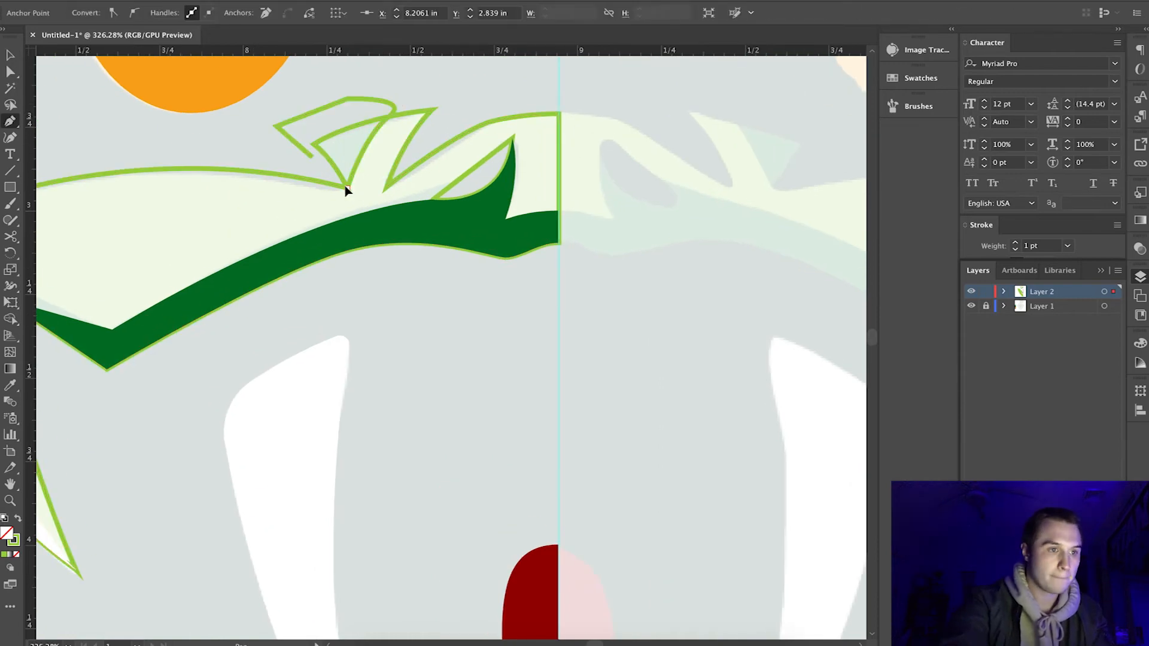
left_click(348, 188)
Trim the nose notch shadow to the face edge with Shape Builder and fill it dark green.
left_click(13, 55)
left_click(149, 173, "shift")
left_click(13, 320)
left_click(311, 129, "alt")
left_click(98, 116)
Turn the face shape back to solid light green and switch the left shield shape to outline only.
scroll(97, 117, "down", 6)
left_click(77, 181)
left_click(82, 162)
key("shift+x")
left_click(133, 444)
scroll(132, 444, "left", 3)
key("shift+x")
scroll(67, 538, "up", 2)
left_click(46, 259)
Draw a closed path around the outer band of the left shield shape, following its inner edge down to the center line.
key("p")
left_click(114, 185)
left_click_drag(327, 520, 503, 614)
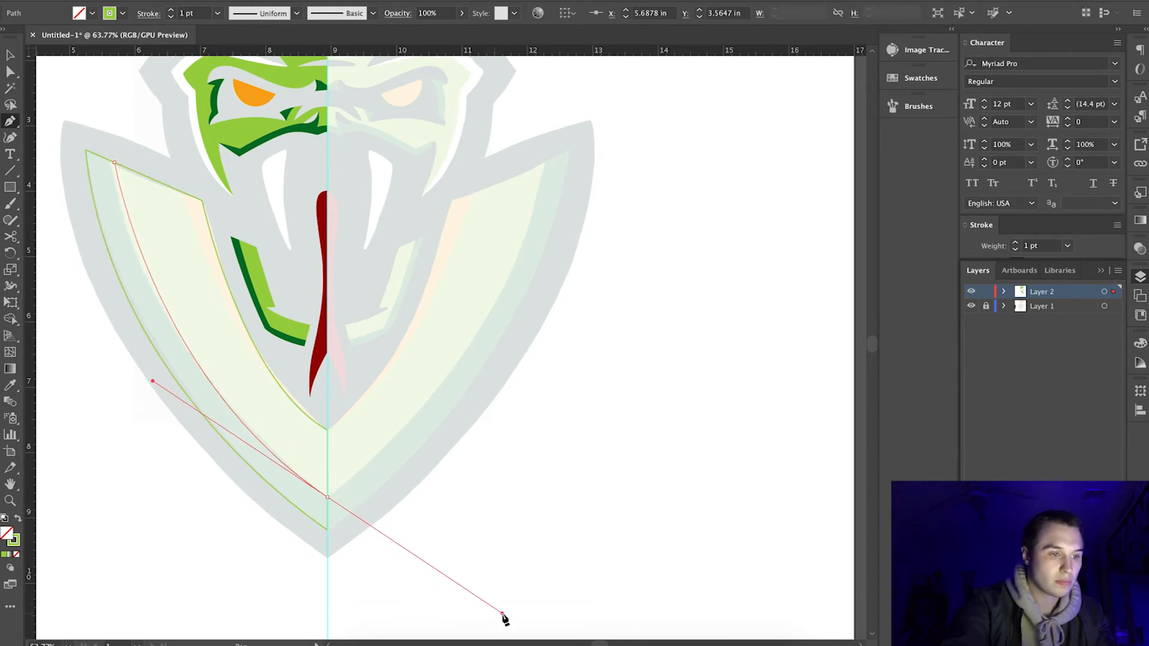
left_click(225, 578)
left_click(56, 129)
left_click(114, 133)
left_click(114, 163)
Trim the outer shield band to the shield shape with Shape Builder and fill it with the face highlight's white.
key("v")
left_click(143, 175, "shift")
left_click(10, 320)
left_click(162, 395, "alt")
key("v")
key("i")
left_click(264, 317)
left_click(200, 149)
Recolor the lower jaw's shadow with the white sampled from the face highlight.
key("v")
left_click(291, 341)
key("i")
left_click(196, 123)
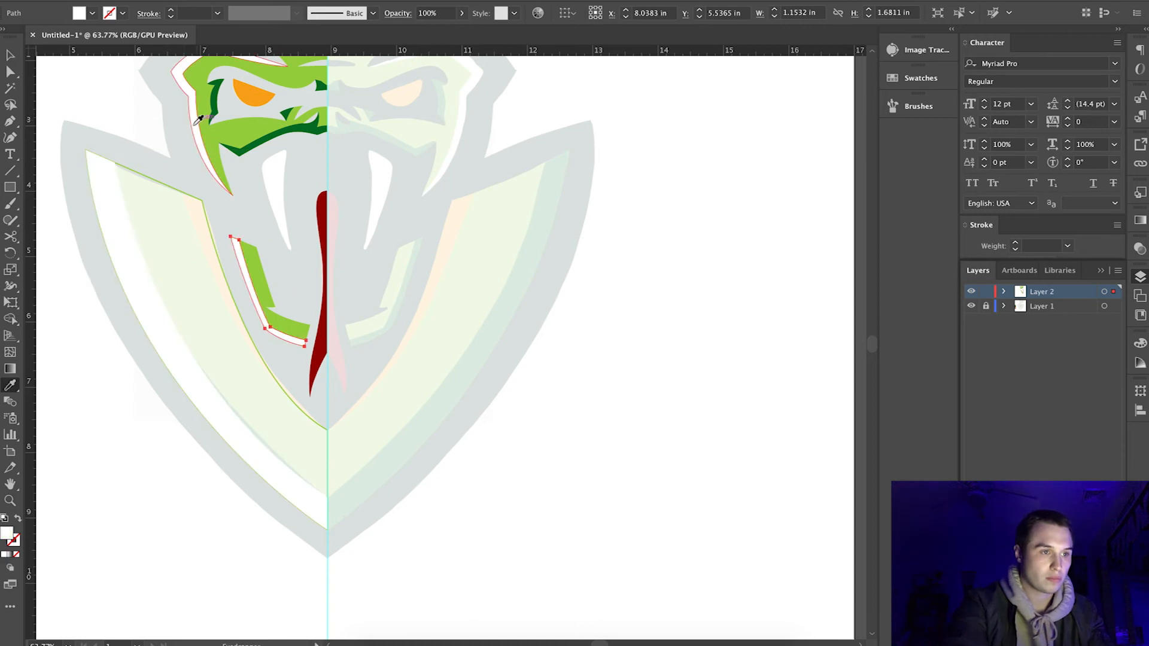
key("v")
left_click(115, 437)
Draw a closed path for the narrow inner band of the left shield and trim it to the shield with Shape Builder.
key("p")
left_click_drag(328, 429, 446, 488)
left_click(361, 246)
left_click(177, 157)
left_click(168, 186, "shift")
key("shift+m")
left_click(278, 244, "alt")
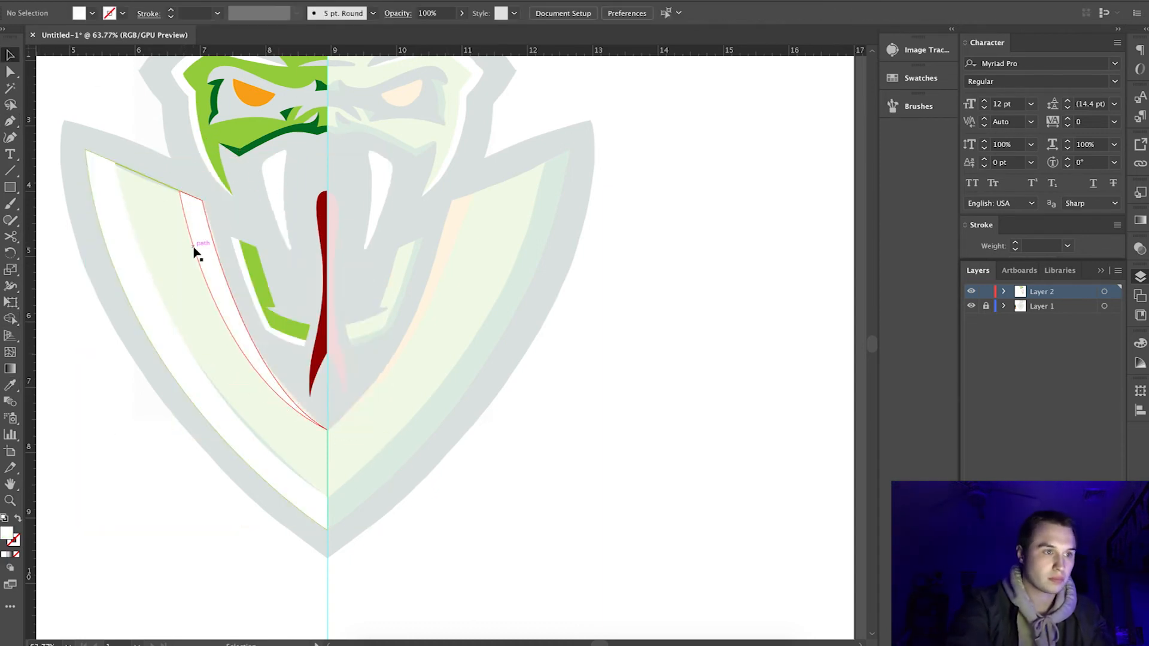
Fill the narrow inner shield band with the orange sampled from the eye.
left_click(195, 251)
key("i")
left_click(255, 95)
Fill the main left shield body with the light green sampled from the face.
left_click(107, 159)
key("i")
left_click(200, 117)
key("v")
left_click(79, 437)
scroll(80, 437, "down", 5)
scroll(140, 438, "left", 2)
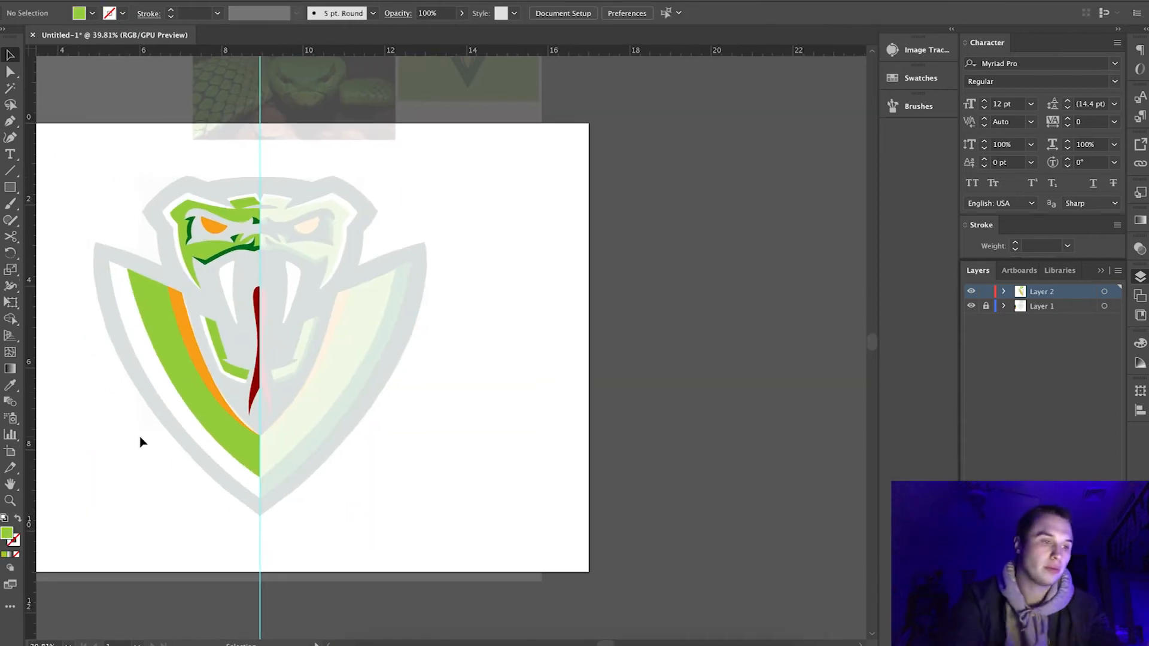
scroll(140, 439, "up", 4)
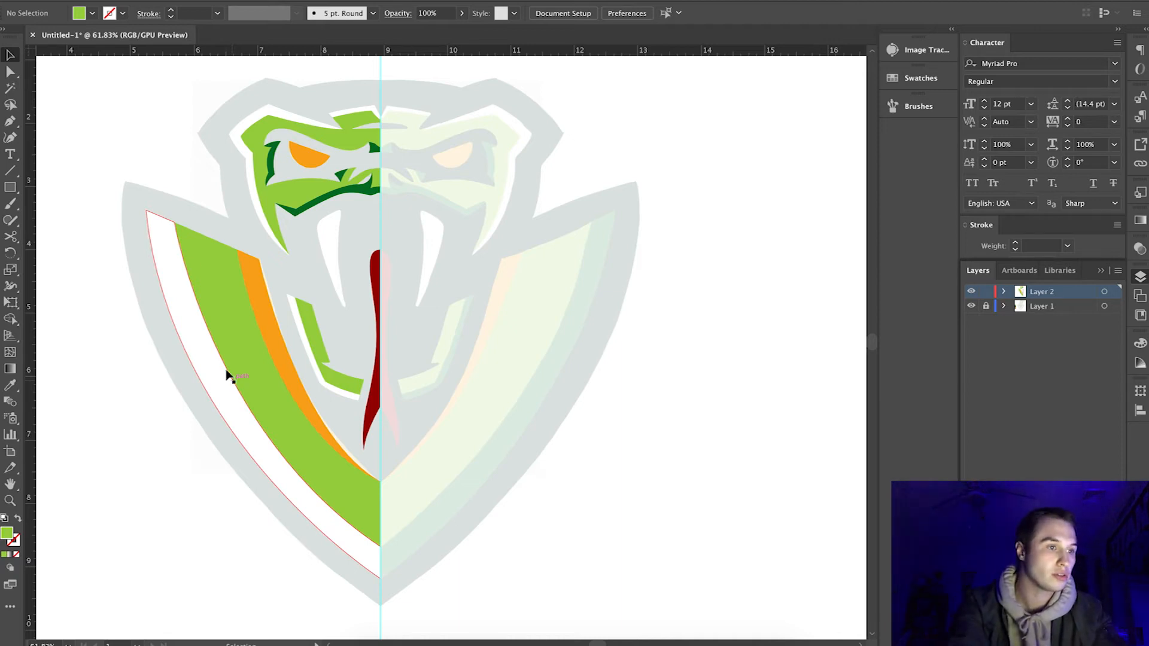
Select all shapes of the left half and duplicate them to the right of the original.
left_click_drag(110, 88, 376, 582)
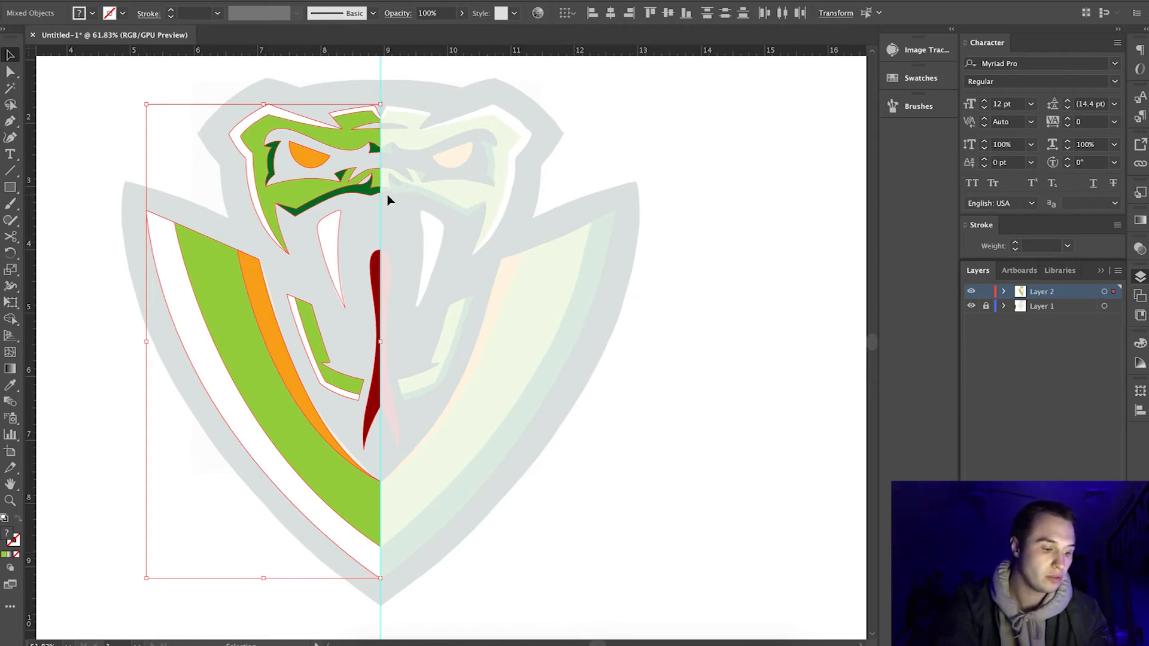
key("a")
left_click_drag(381, 195, 676, 196)
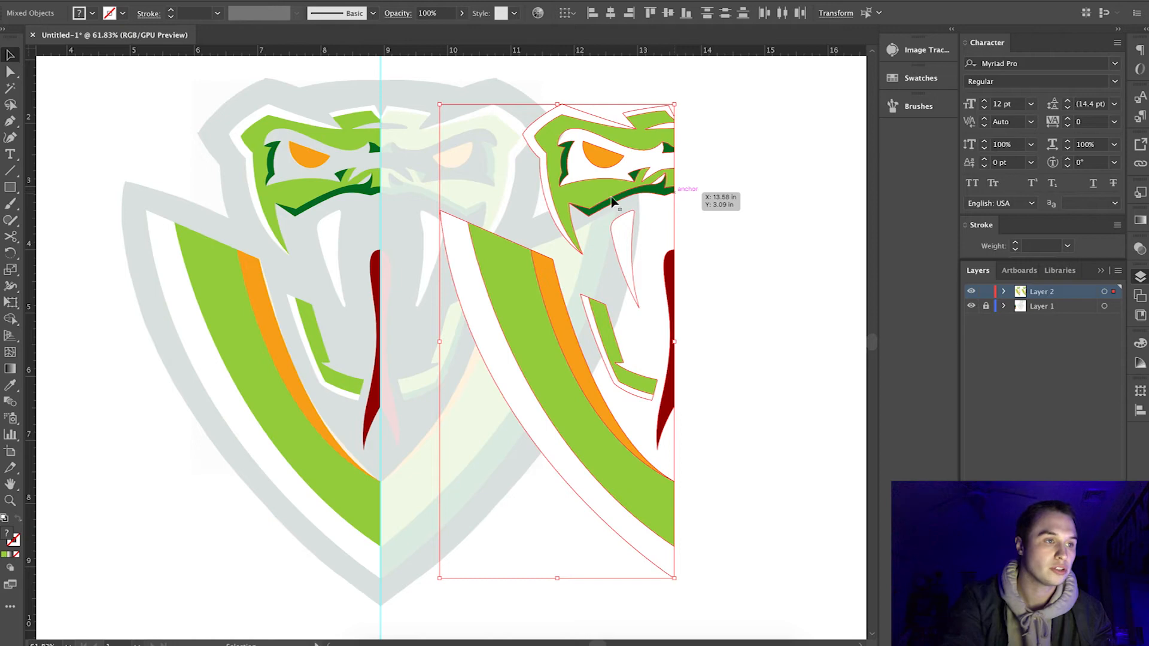
Reflect the duplicated half across the vertical axis.
left_click(162, 0)
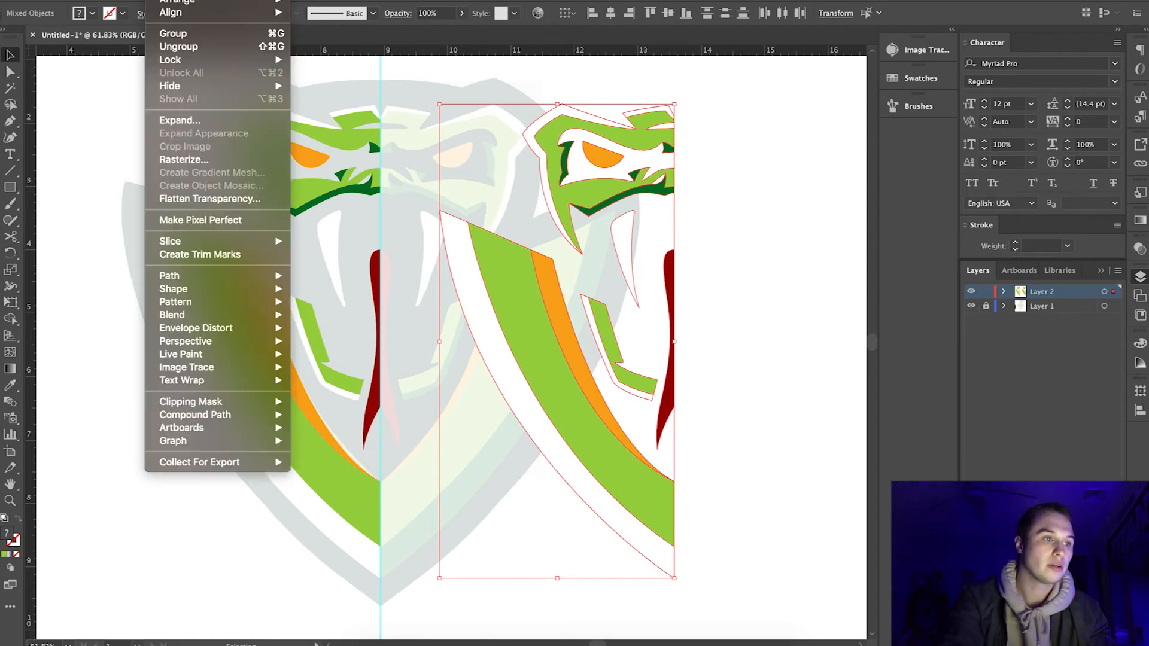
mouse_move(179, 0)
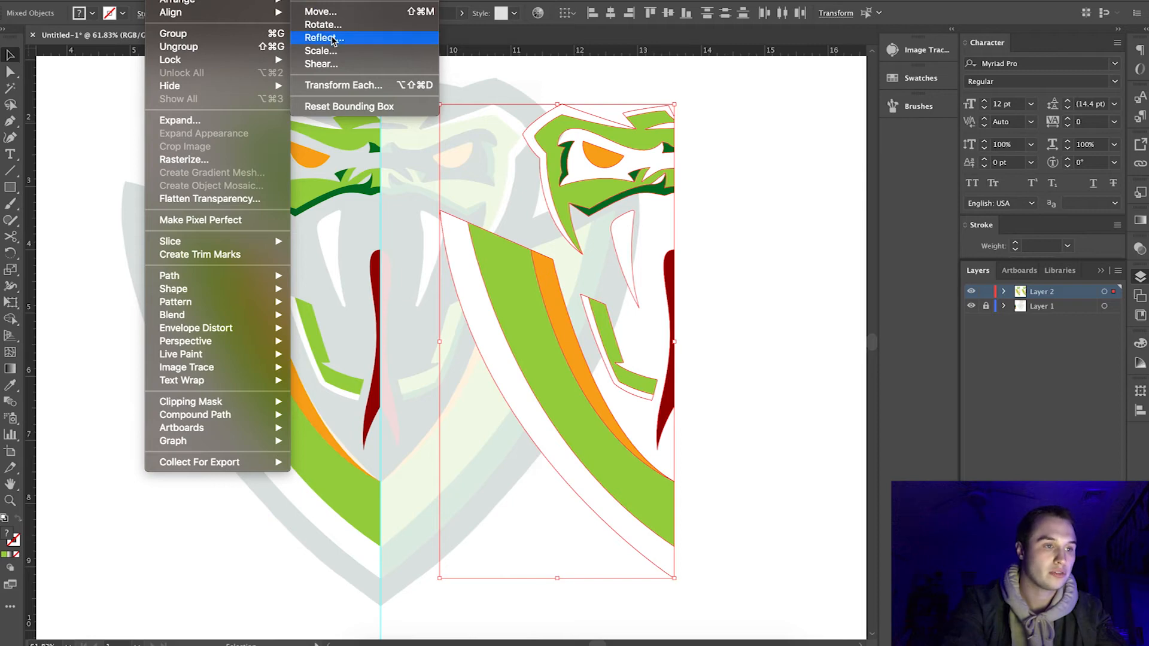
left_click(332, 39)
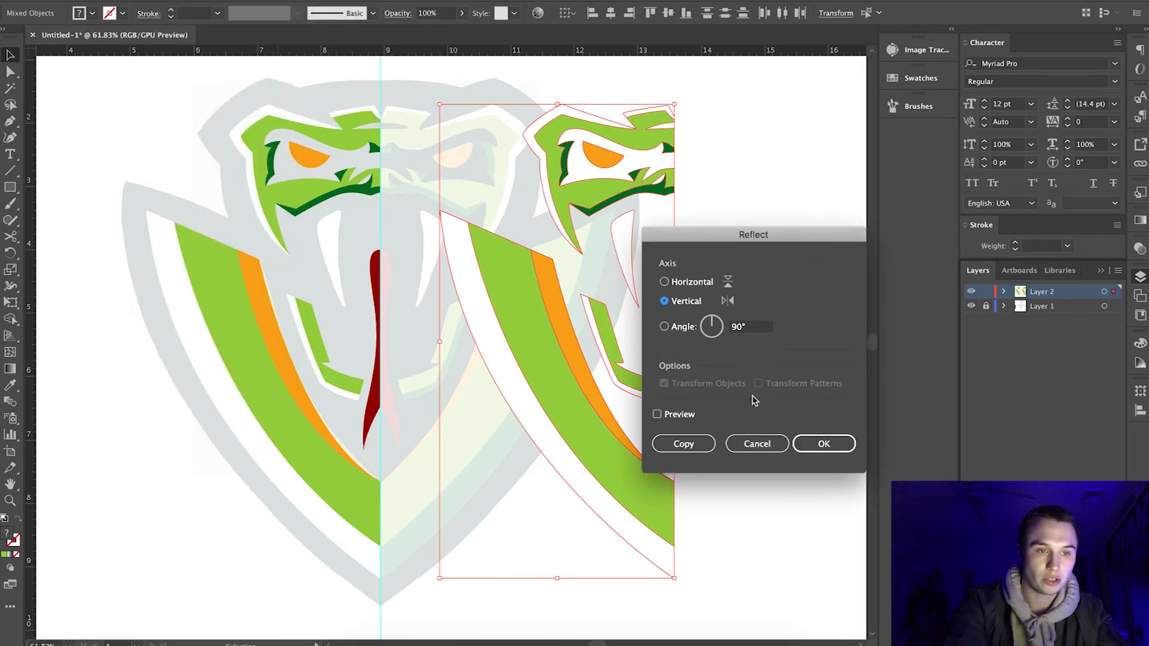
left_click(826, 444)
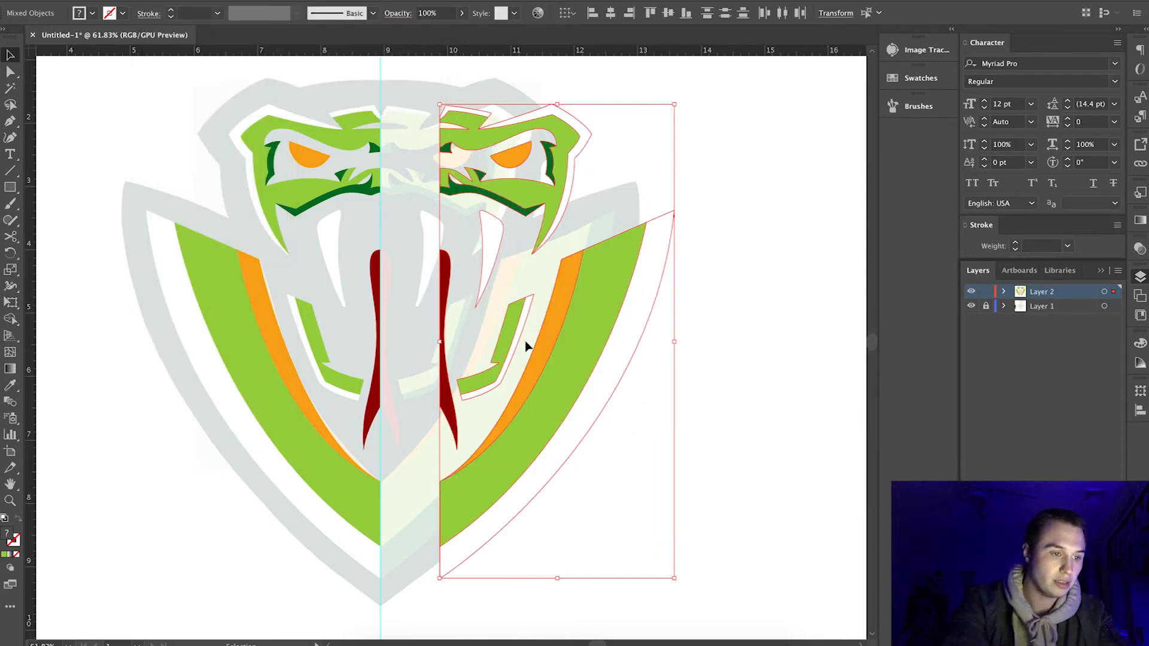
Move the reflected half to the center guide so both halves meet along the tongue and shield tip.
scroll(493, 336, "up", 3)
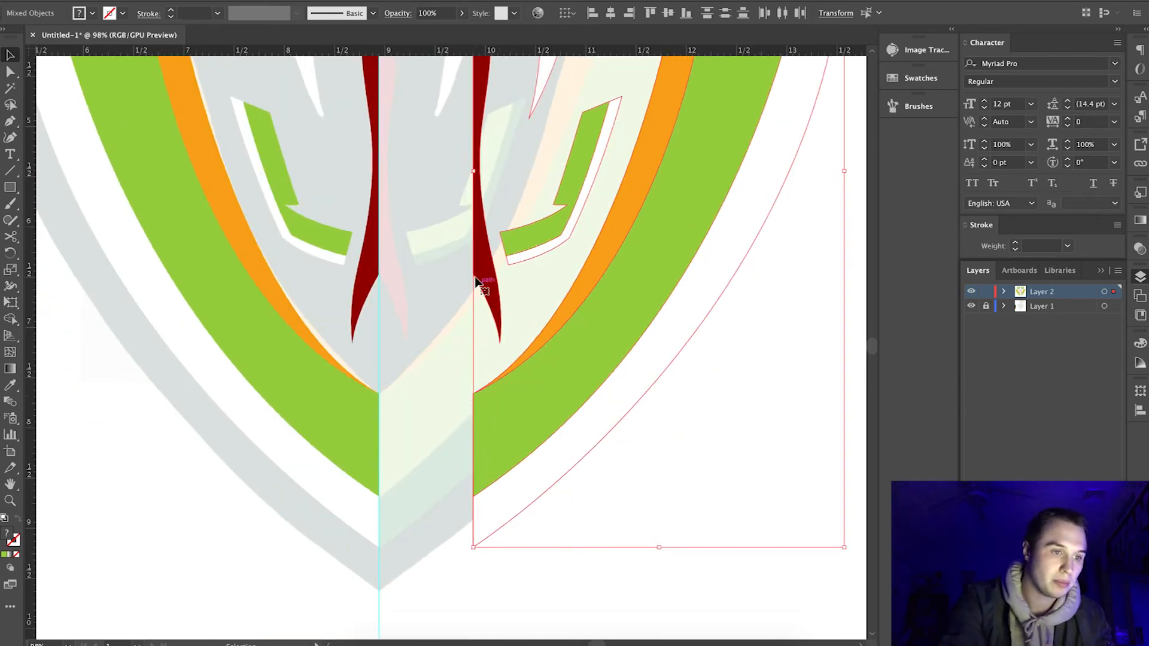
left_click_drag(473, 279, 378, 279)
scroll(378, 275, "down", 3)
scroll(450, 321, "up", 3)
scroll(417, 419, "up", 5)
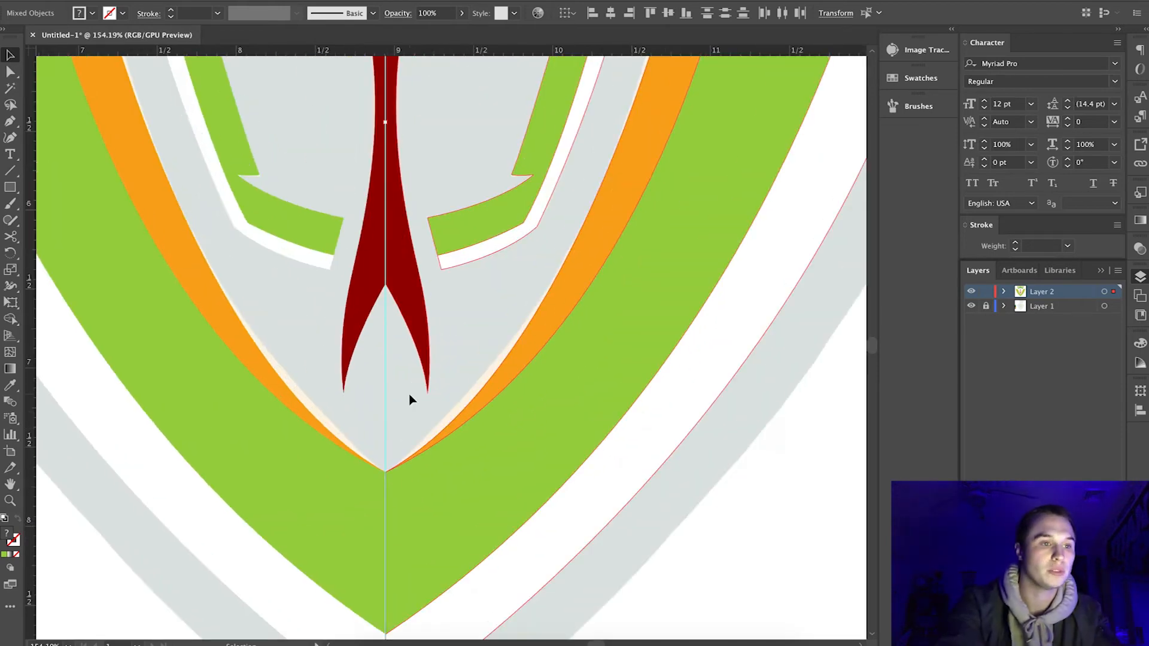
scroll(411, 400, "down", 7)
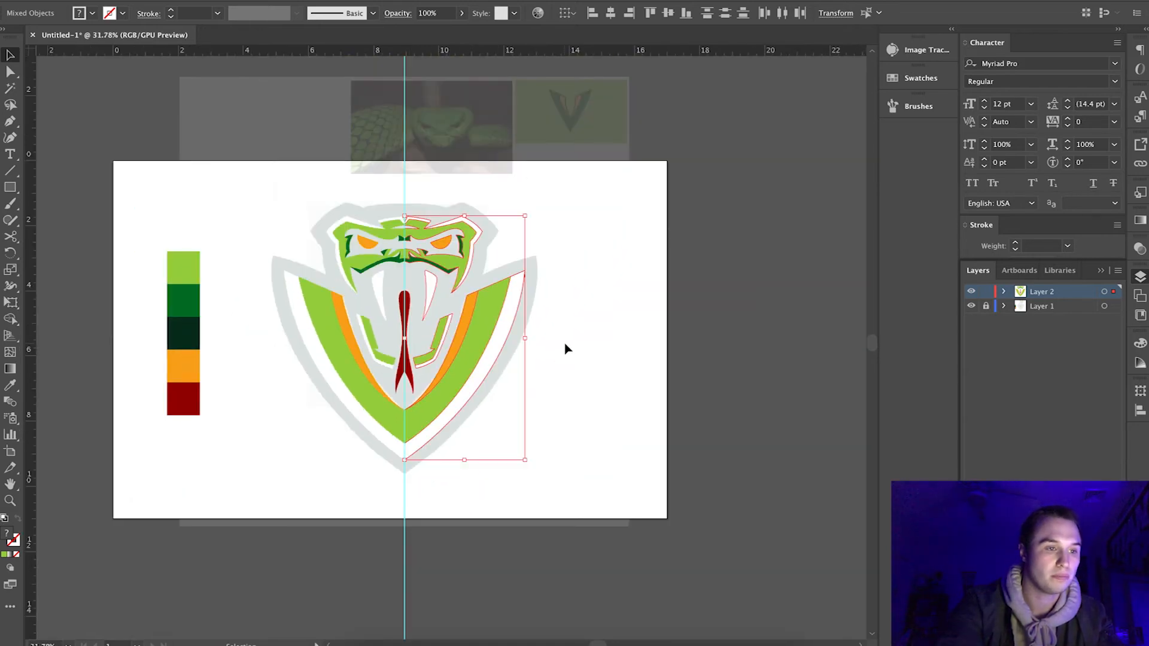
Delete the vertical center guide.
left_click(583, 394)
left_click_drag(427, 181, 378, 181)
key("Delete")
scroll(429, 290, "up", 9)
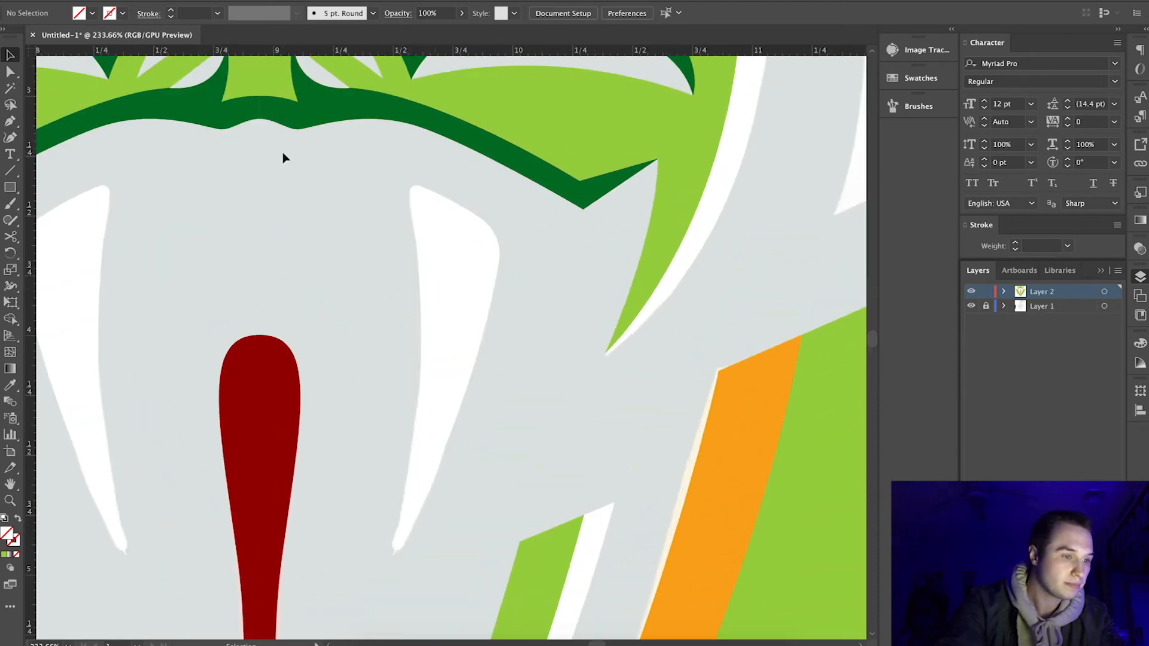
scroll(283, 152, "down", 3)
scroll(283, 152, "down", 5)
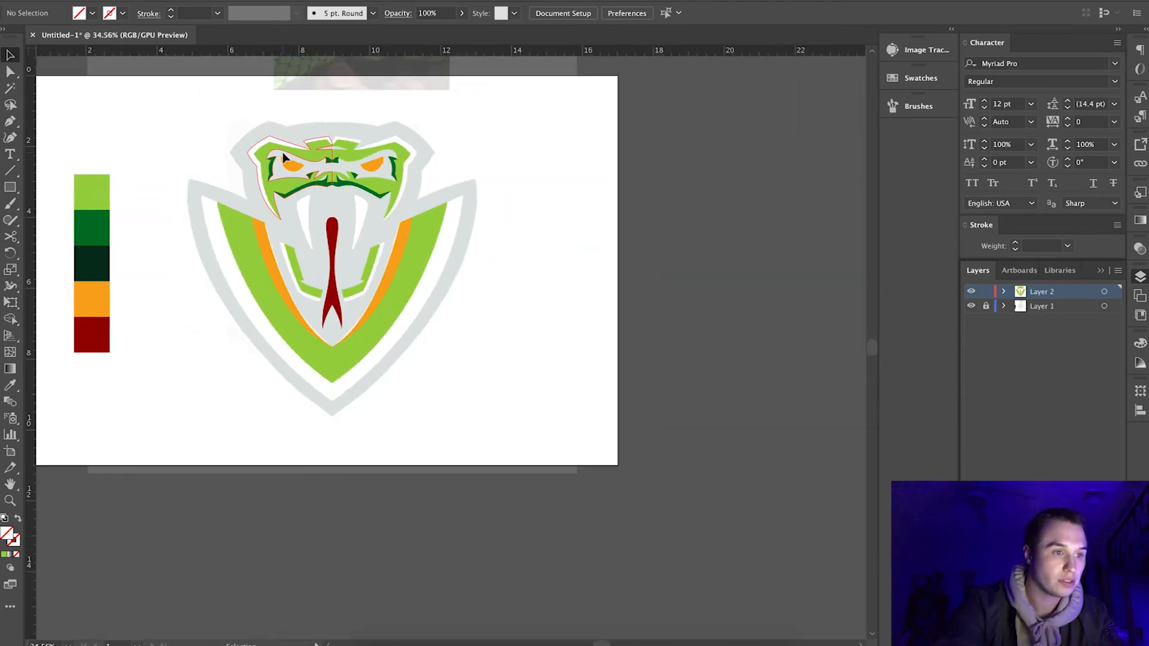
Duplicate the complete logo to the lower right of the original and unite the copy into one silhouette with Pathfinder.
left_click_drag(190, 133, 493, 431)
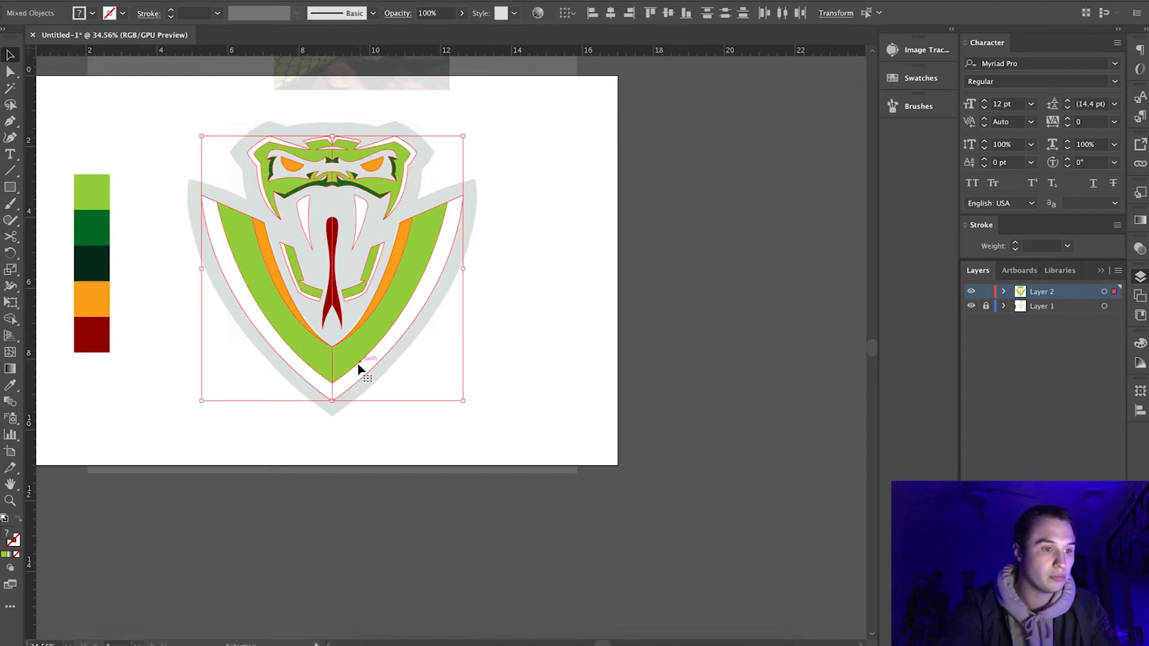
left_click_drag(343, 357, 584, 427)
left_click(1100, 271)
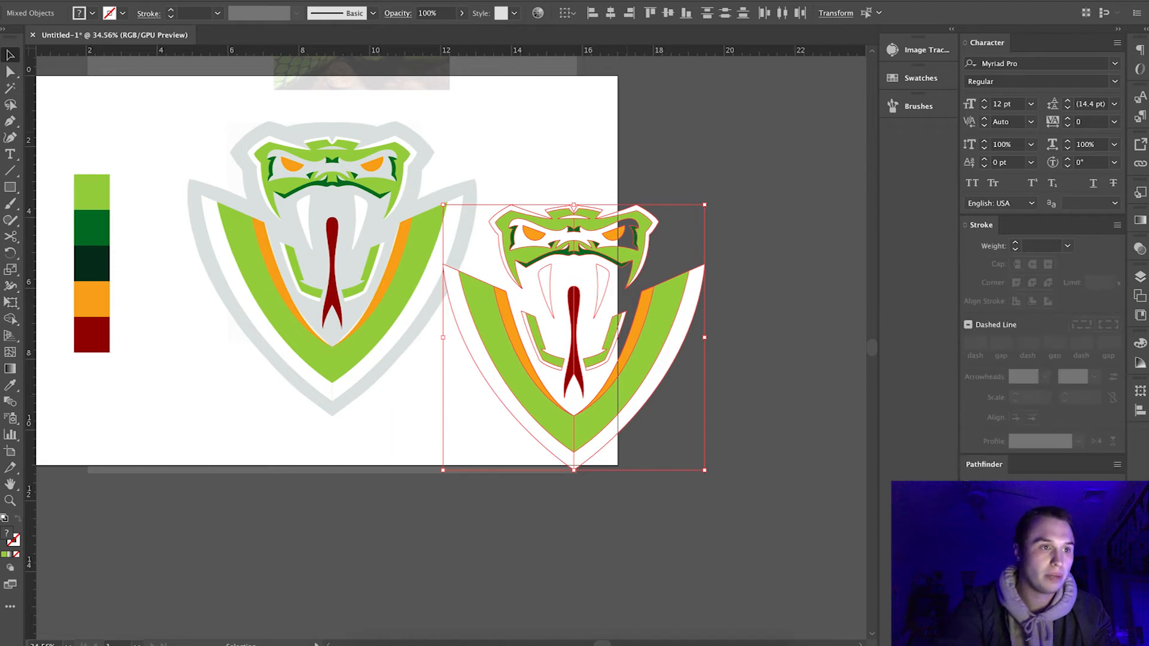
left_click(354, 2)
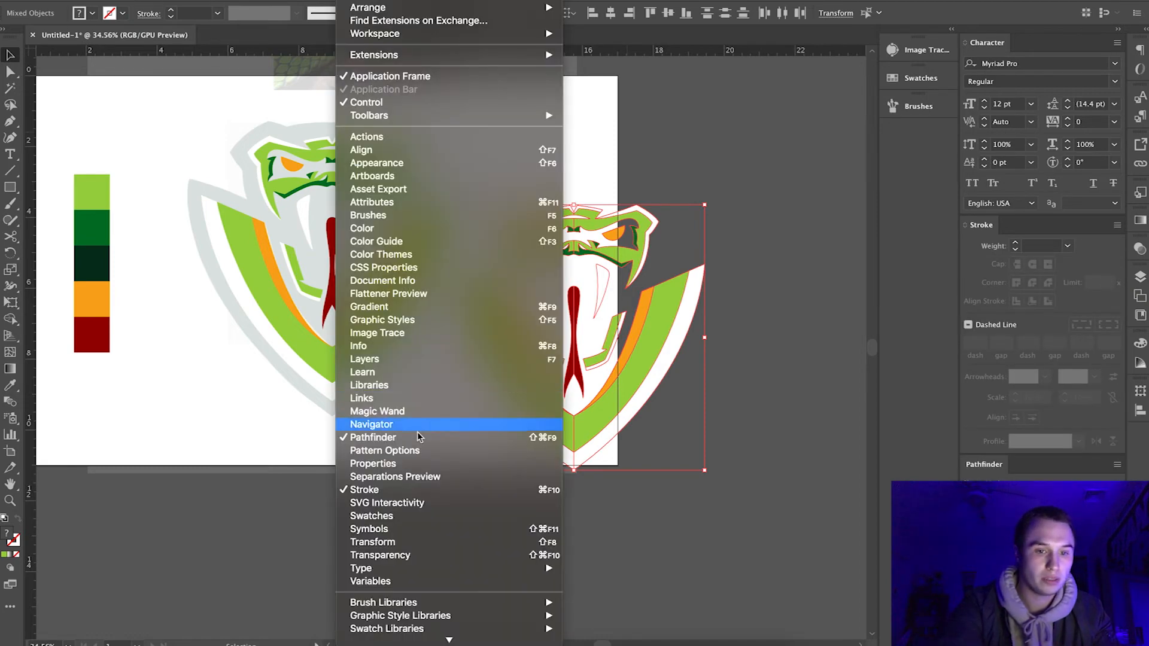
key("Escape")
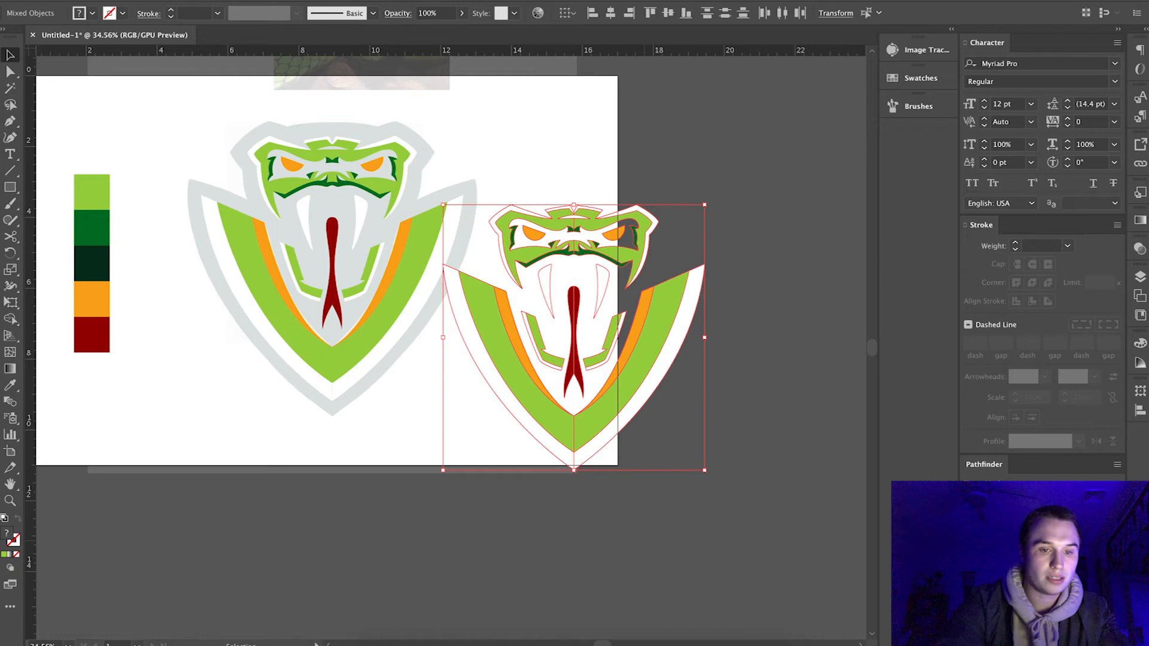
left_click(971, 492)
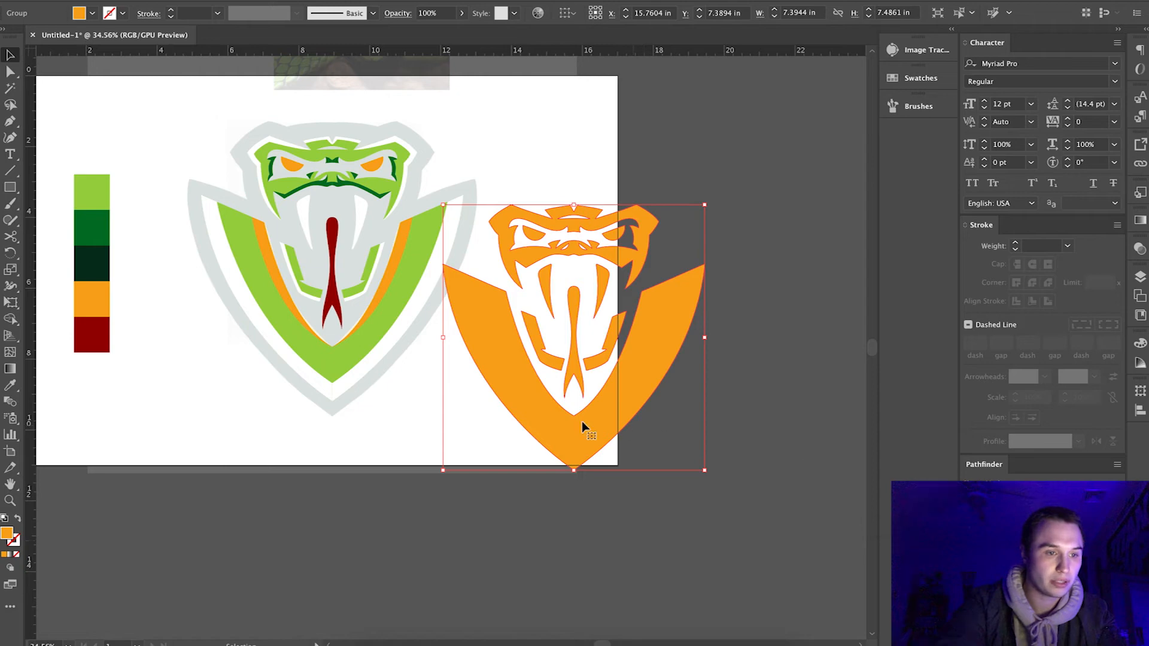
Move the united orange silhouette over the original logo so their edges and center line match.
left_click_drag(573, 415, 334, 355)
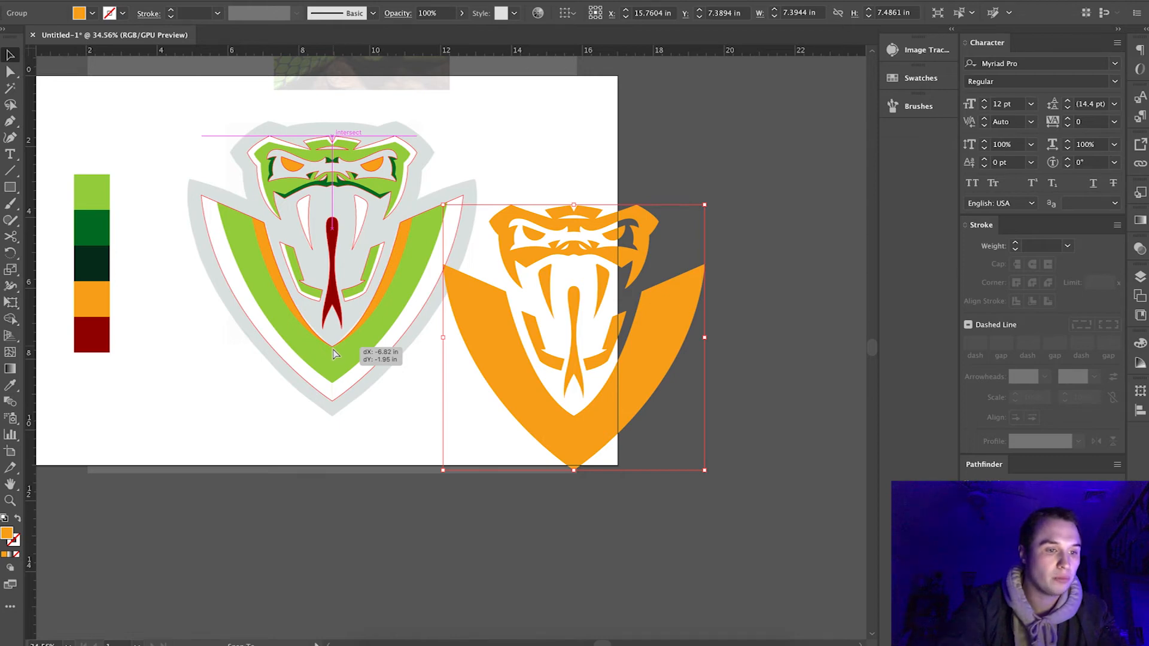
left_click_drag(334, 353, 333, 352)
scroll(333, 352, "up", 5)
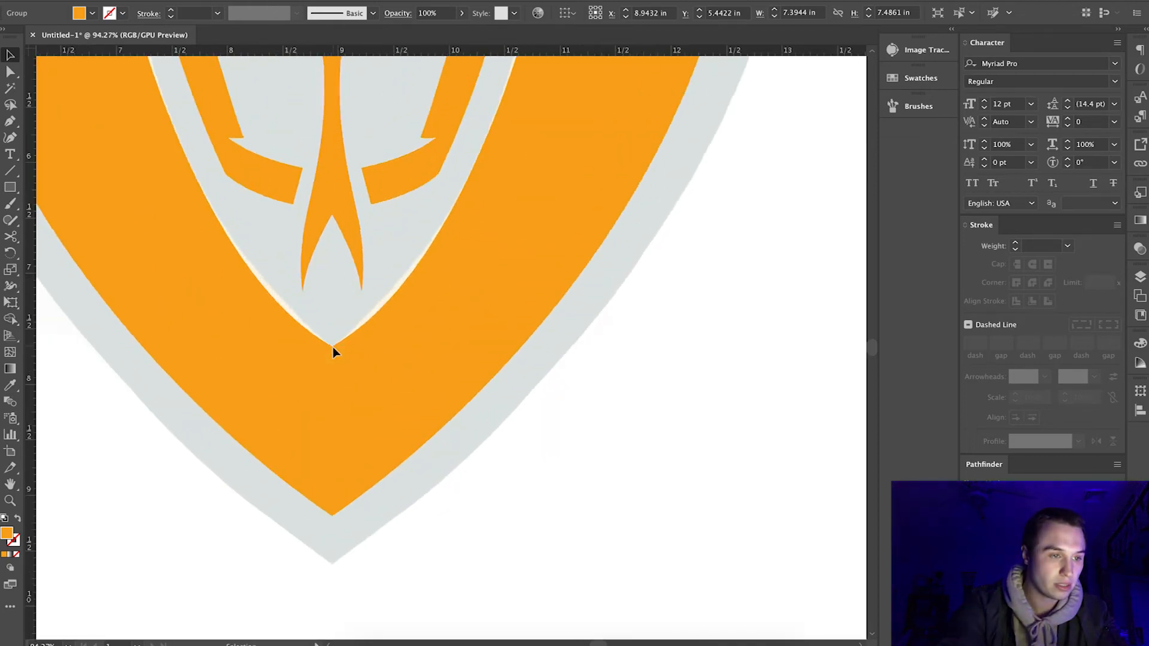
scroll(333, 352, "down", 4)
key("i")
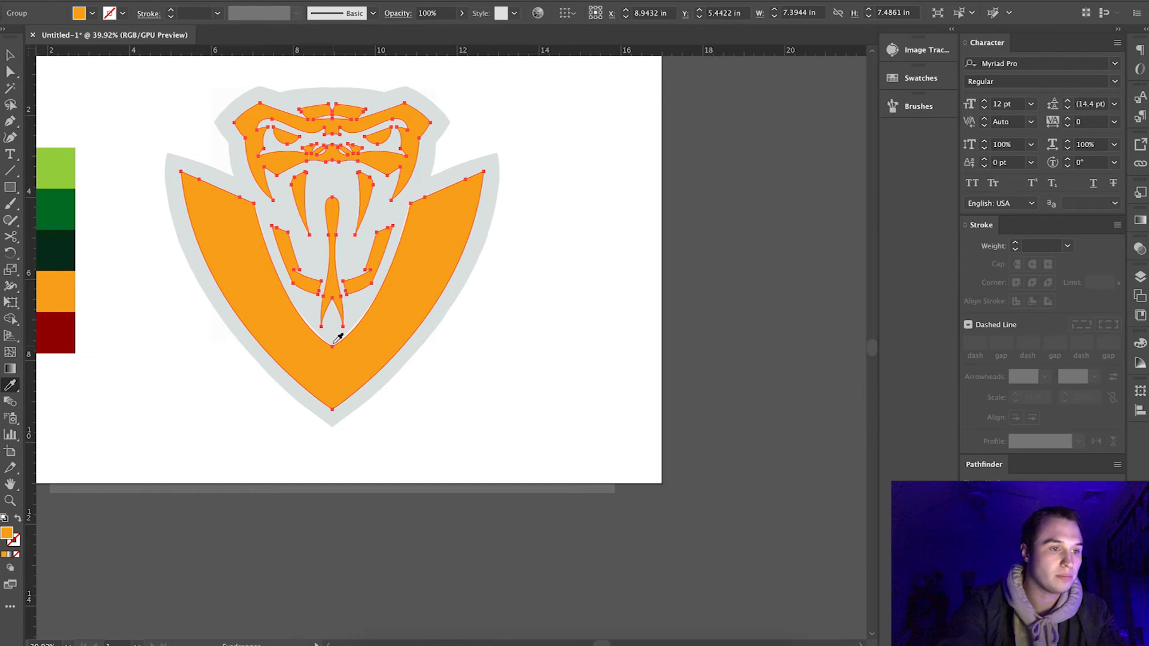
Recolor the united orange silhouette with the darkest green sampled from the color palette and deselect it.
scroll(280, 258, "left", 2)
scroll(281, 257, "left", 3)
scroll(280, 257, "up", 1)
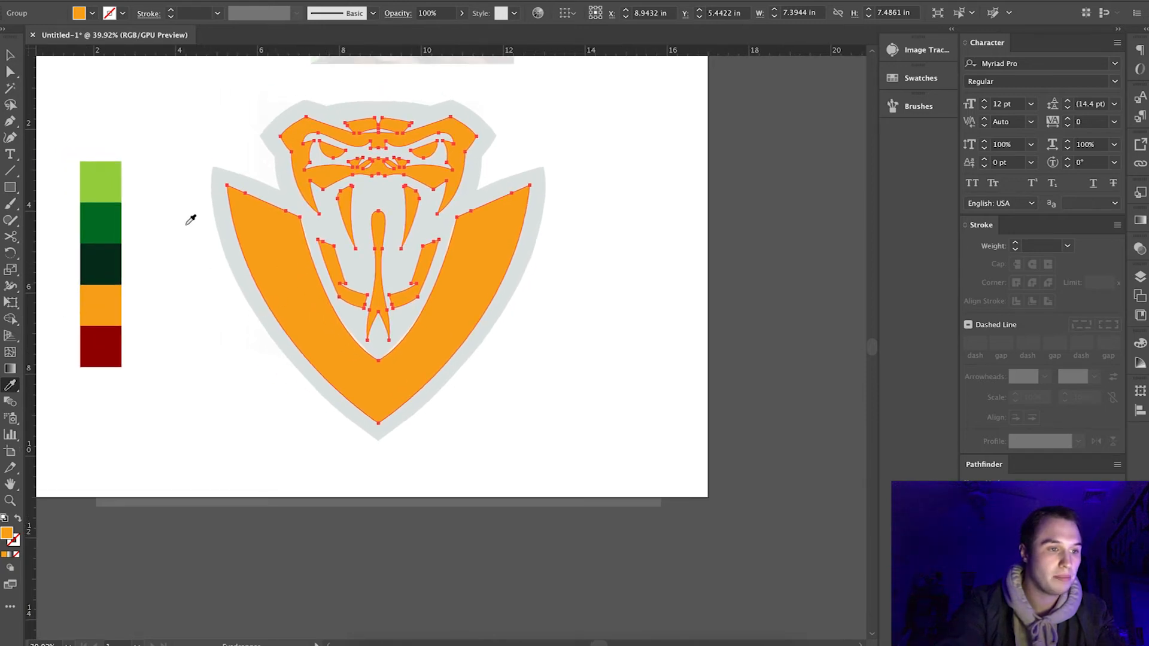
left_click(113, 256)
left_click(10, 55)
left_click(94, 114)
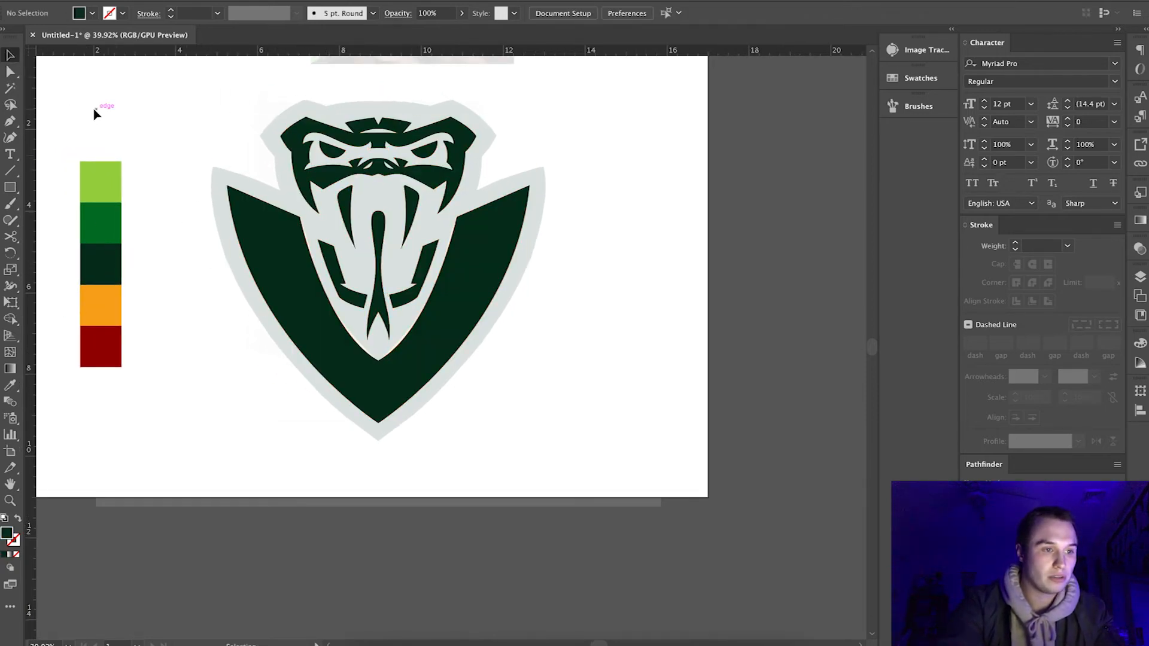
Send the dark green silhouette behind the colored snake-head shapes.
left_click(308, 307)
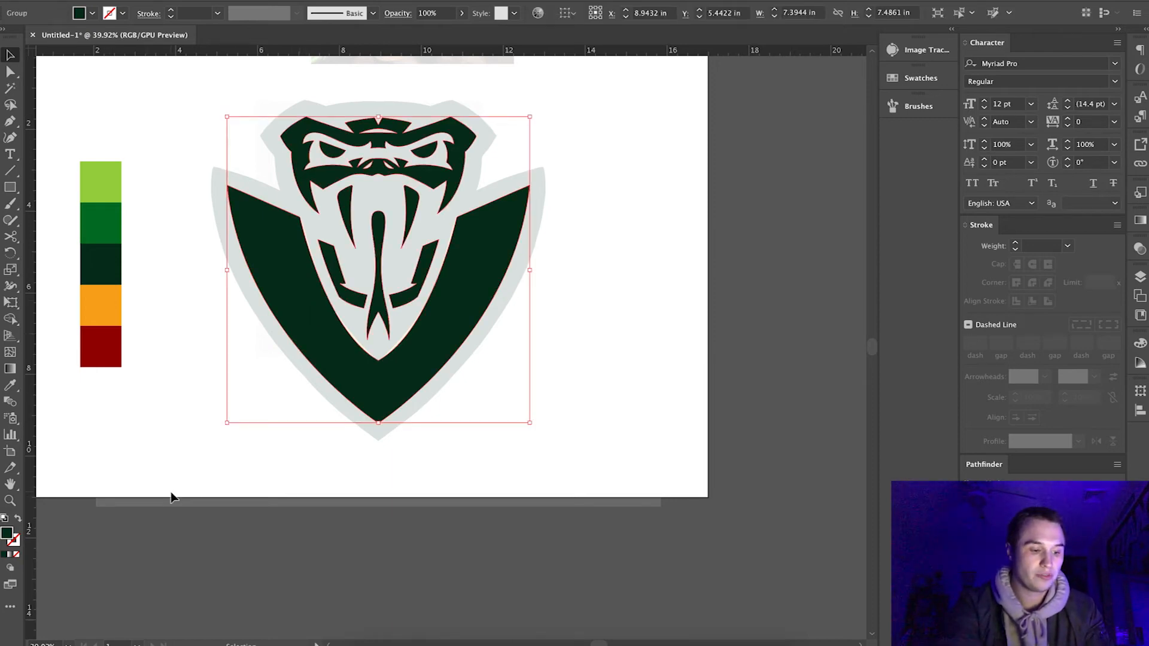
key("a")
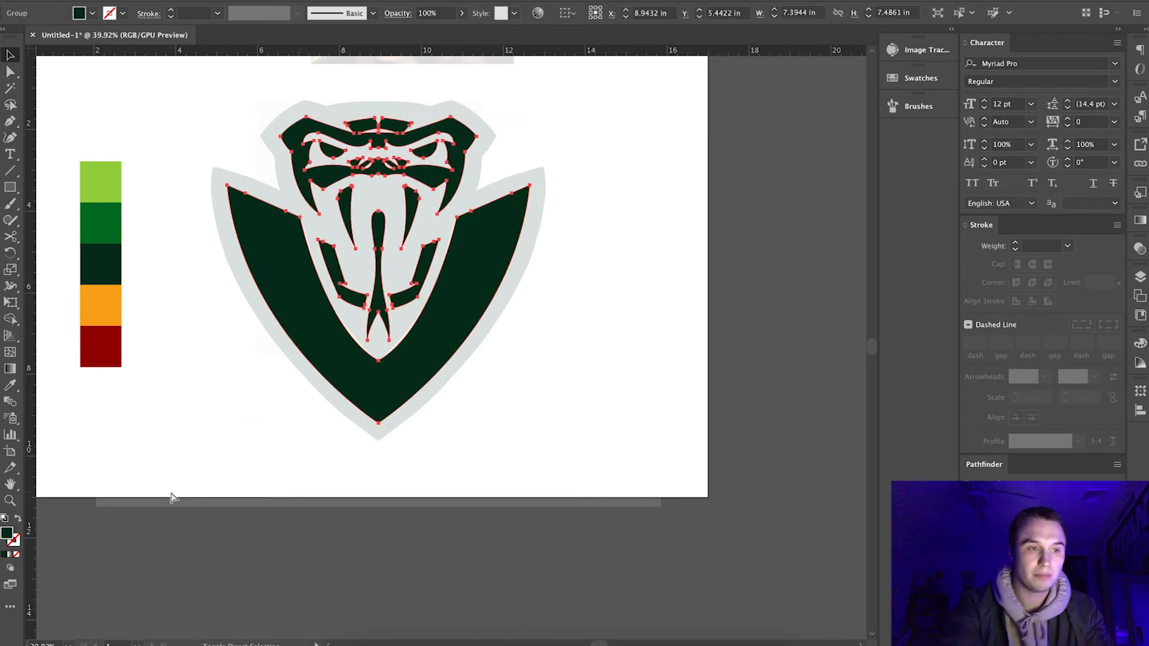
key("ctrl+z")
key("v")
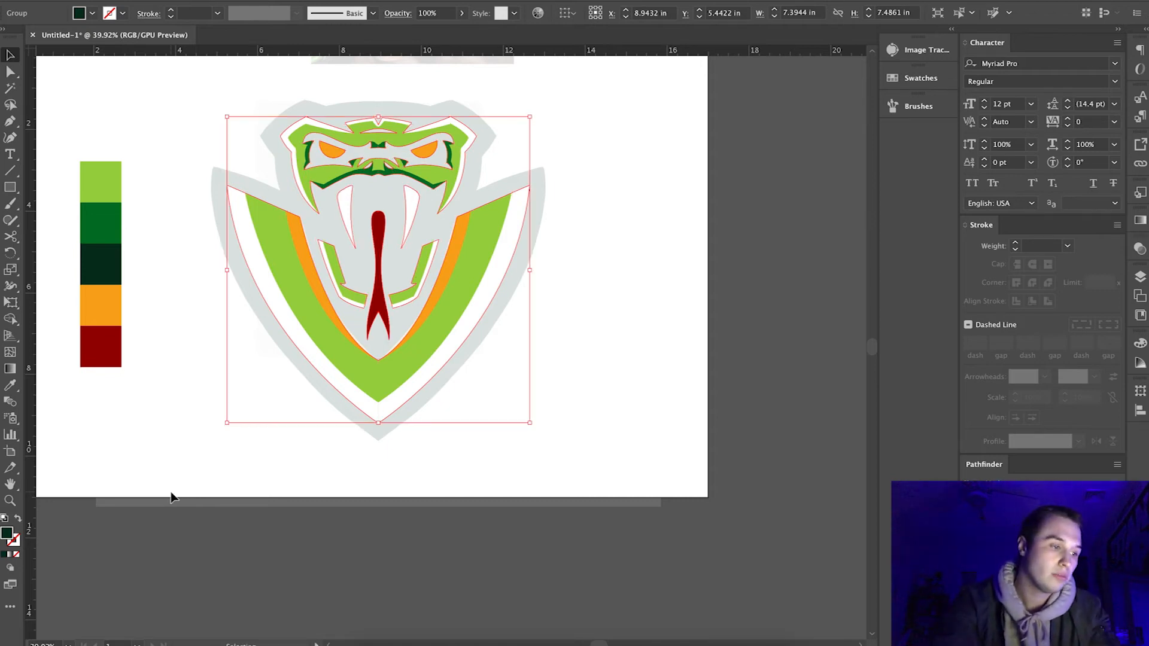
Swap the silhouette's fill and stroke so the dark green becomes its outline, and set the stroke weight to 55 pt.
left_click(18, 520)
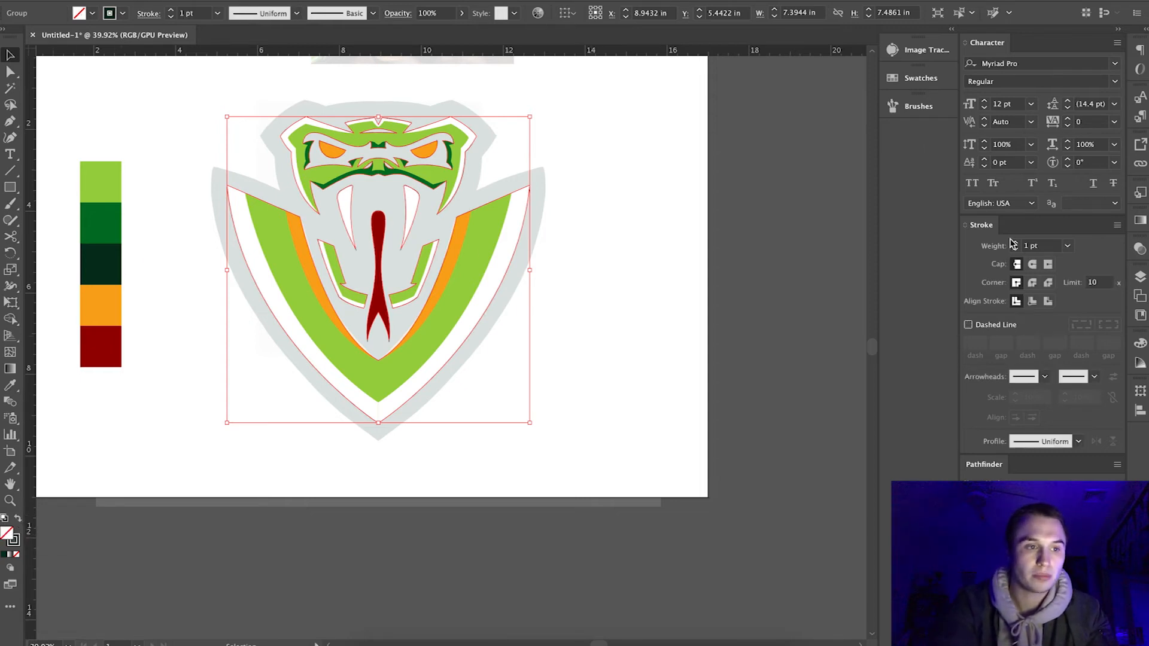
left_click_drag(1016, 245, 1016, 245)
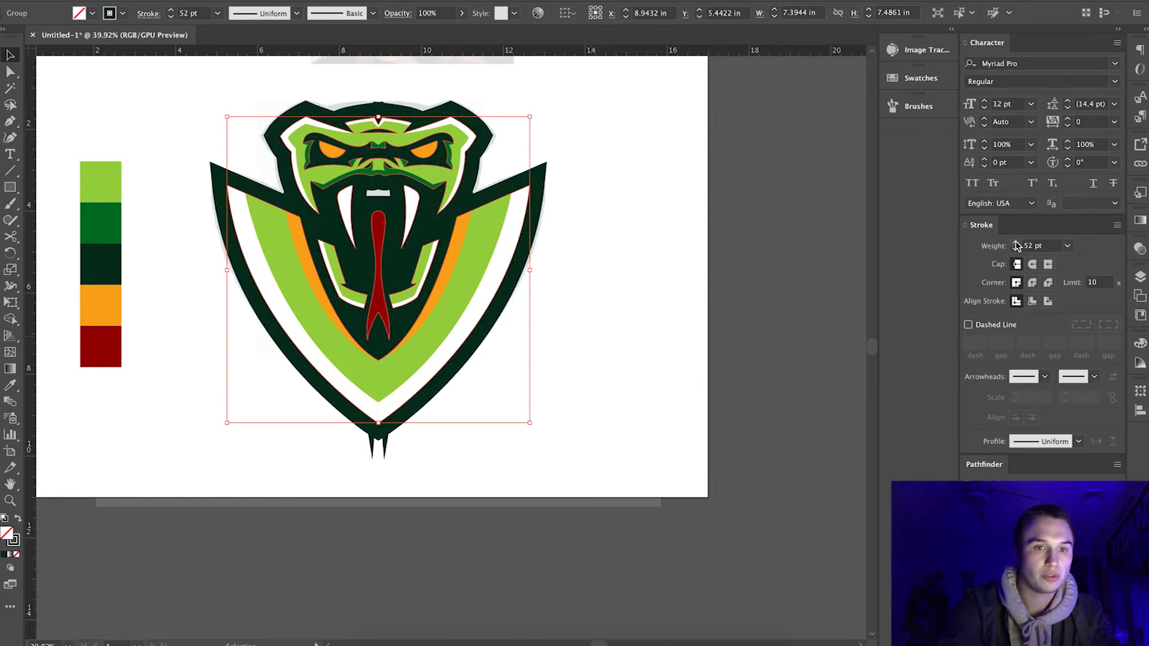
left_click(1016, 245)
left_click(1016, 245)
left_click(1017, 245)
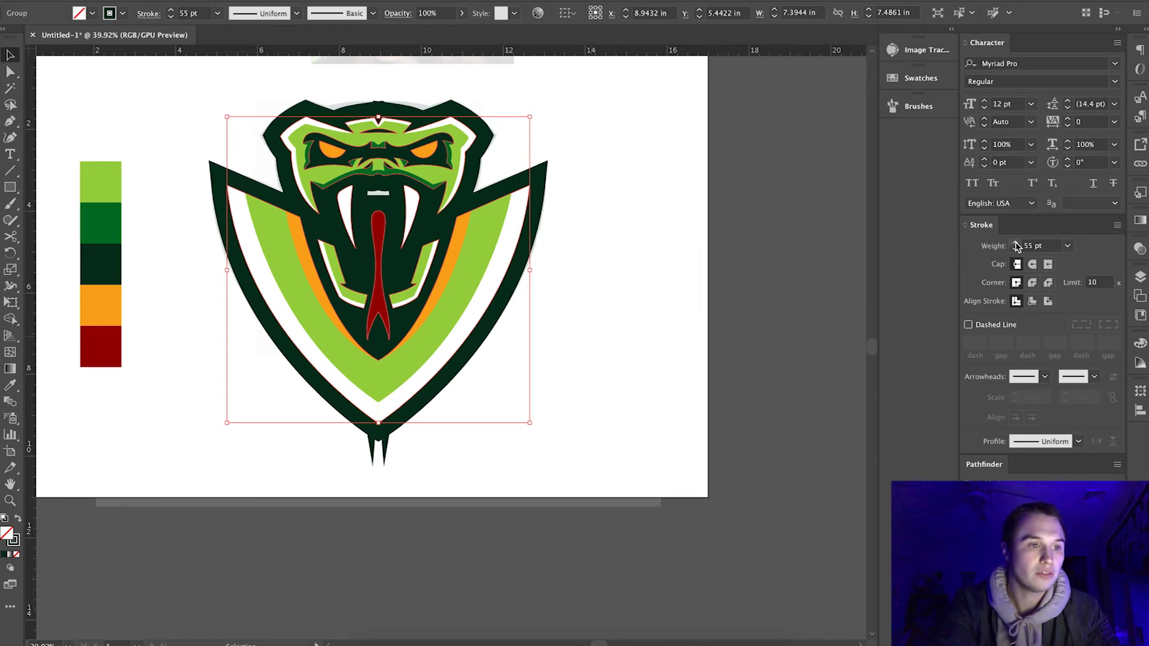
Try the bevel and round corner joins on the dark green outline and return it to the miter join.
scroll(708, 325, "up", 5)
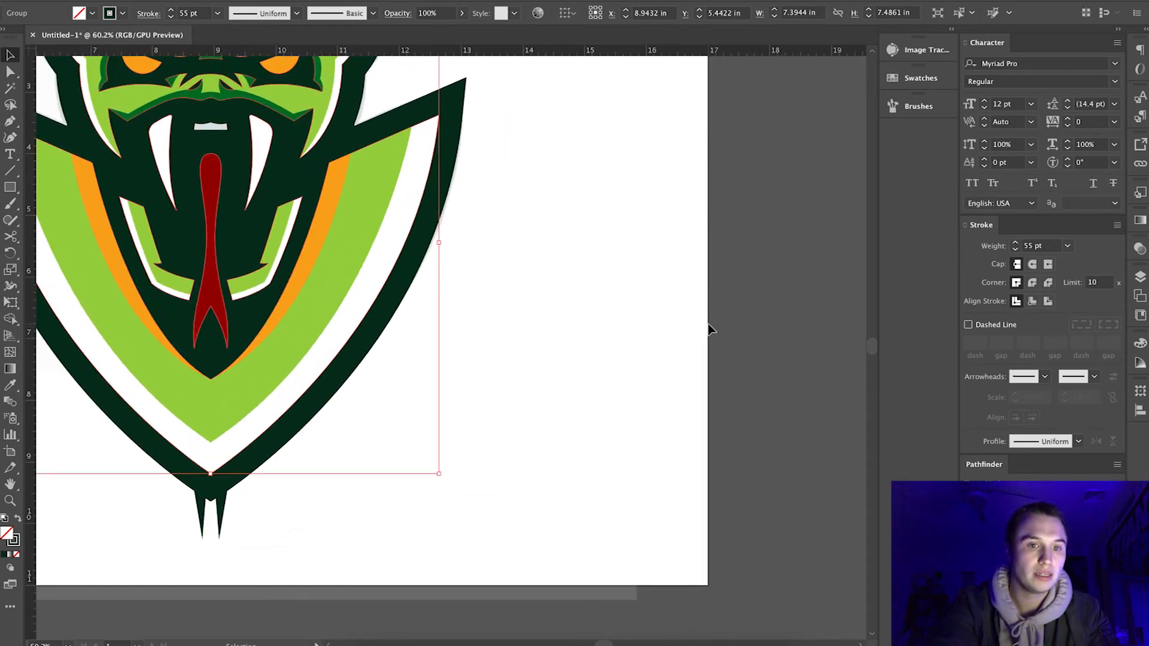
scroll(775, 374, "left", 3)
scroll(776, 375, "up", 2)
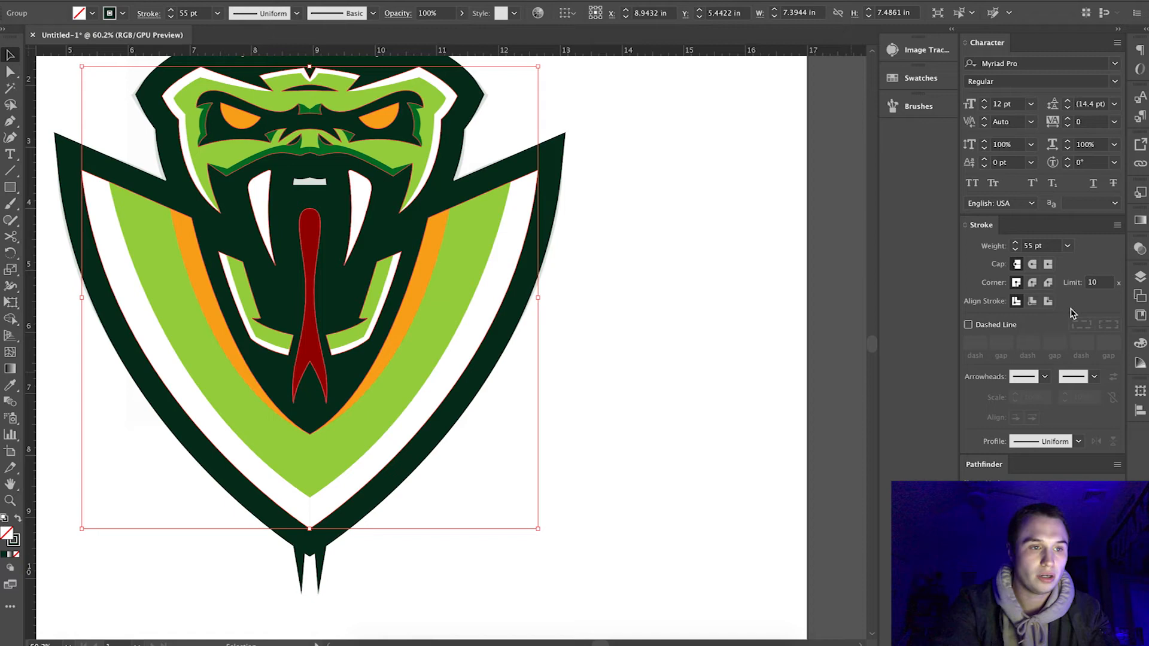
left_click(1047, 282)
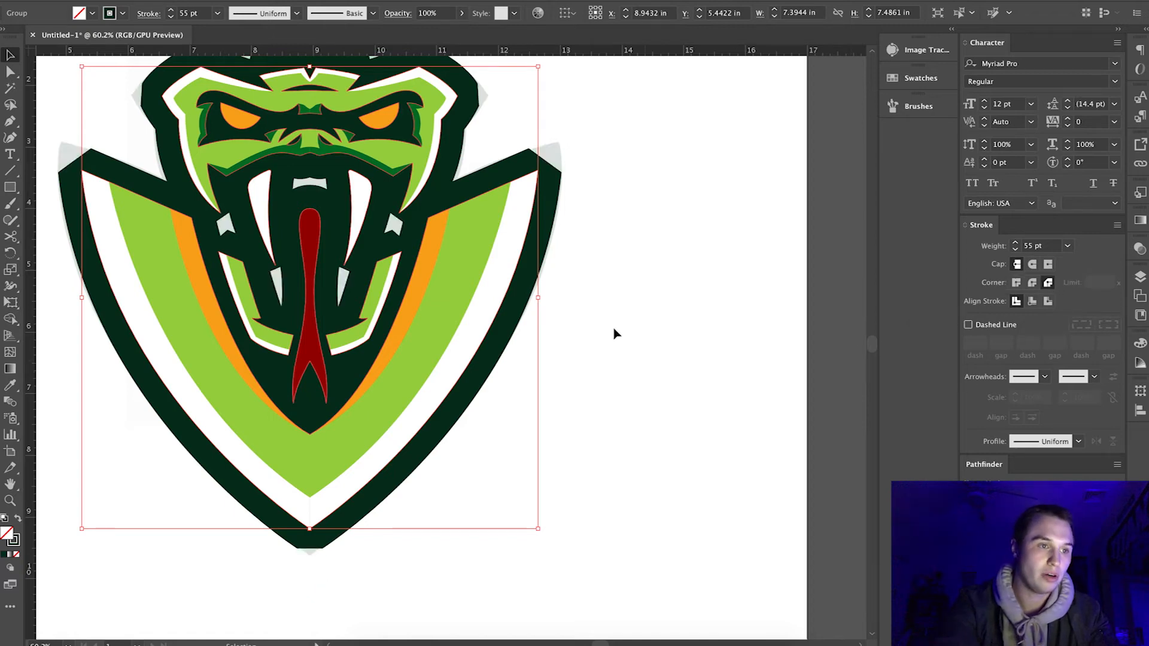
scroll(615, 333, "down", 3)
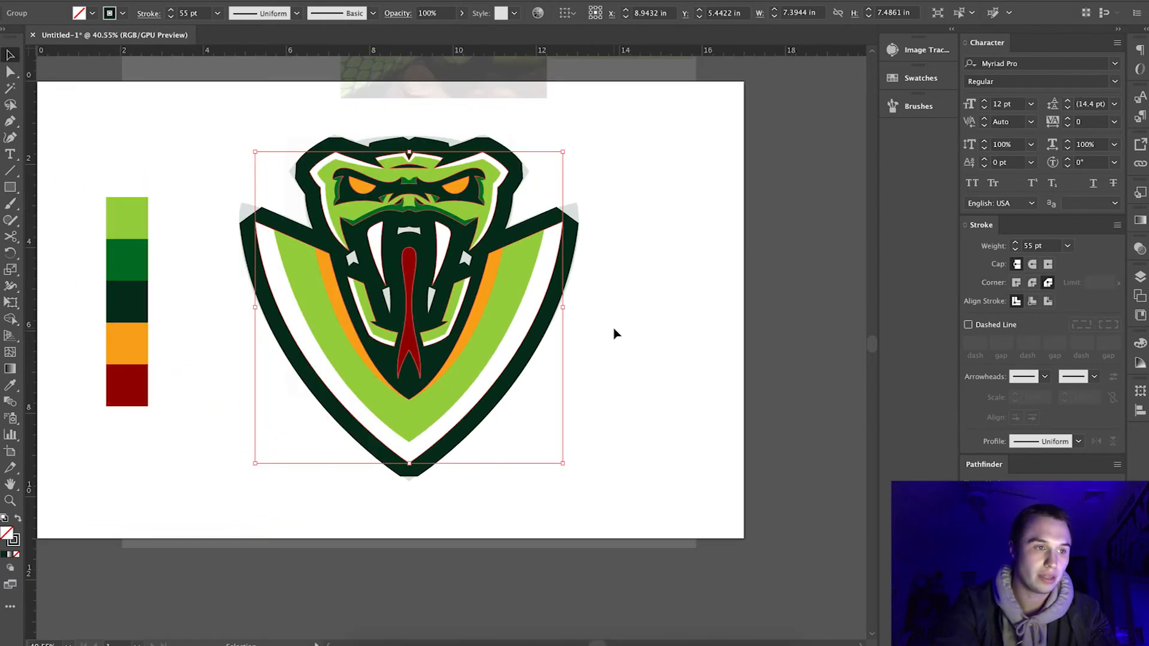
left_click(1032, 283)
left_click(1017, 282)
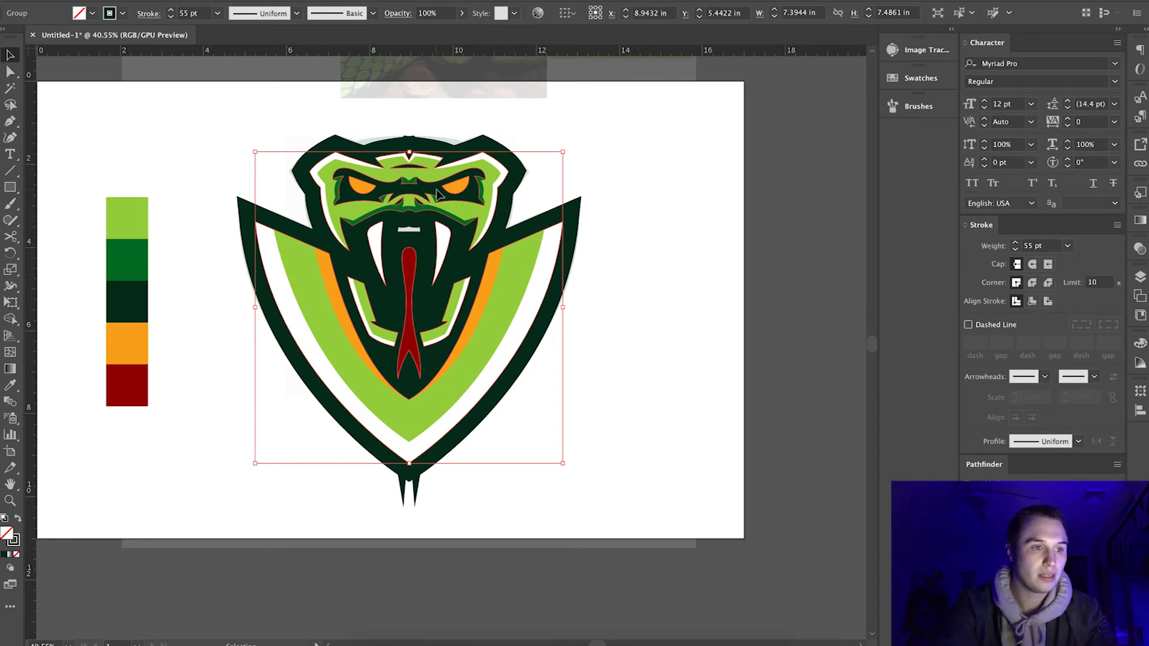
Expand the 55 pt outline stroke into filled shapes.
scroll(438, 181, "down", 3)
scroll(438, 181, "up", 4)
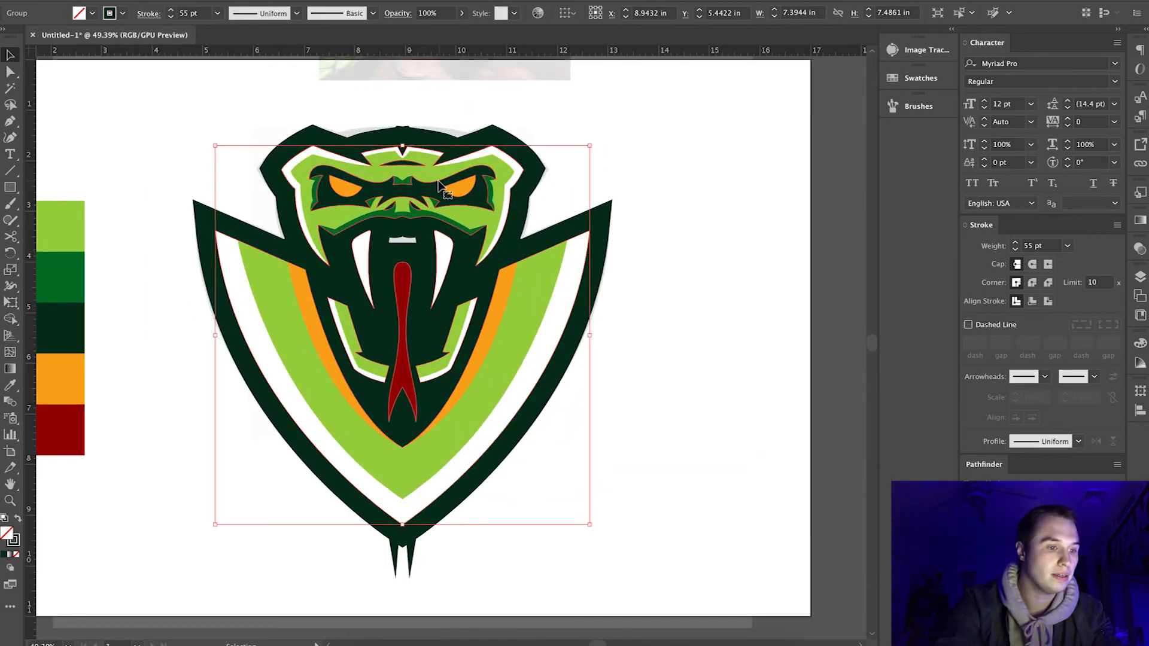
left_click(161, 0)
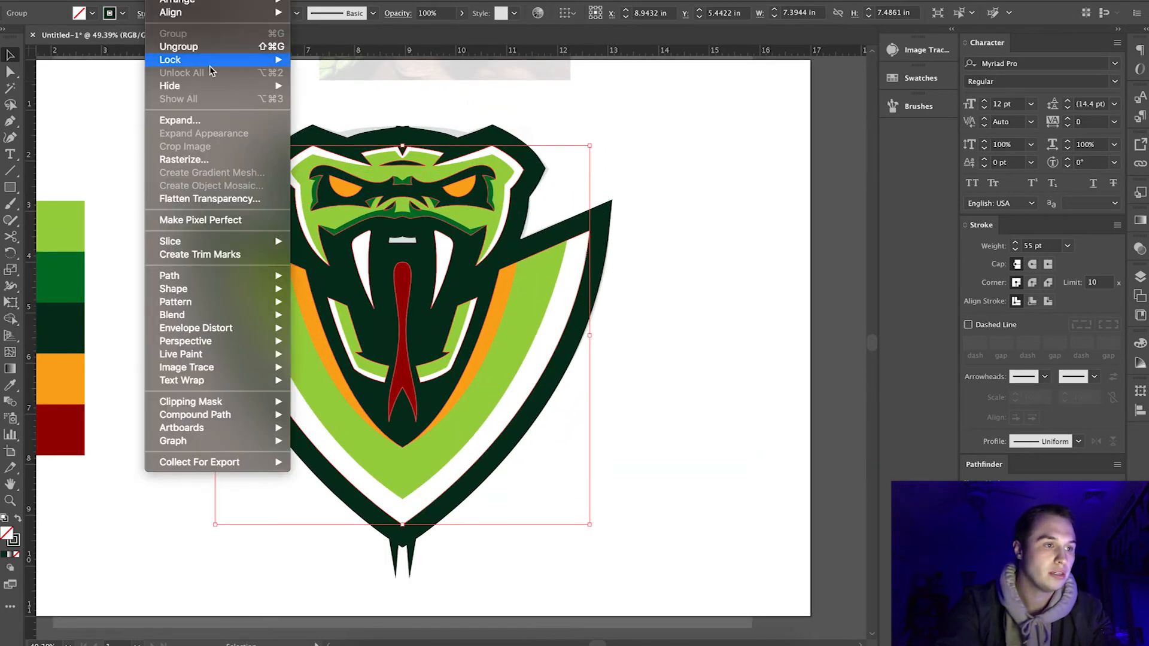
left_click(203, 120)
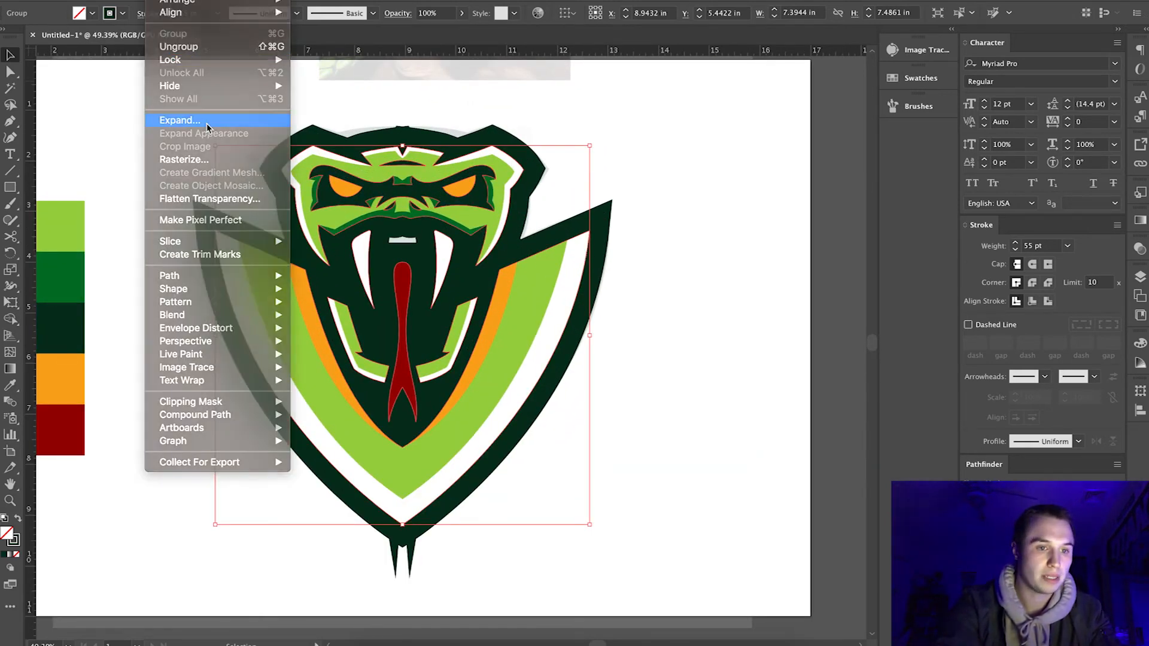
left_click(823, 443)
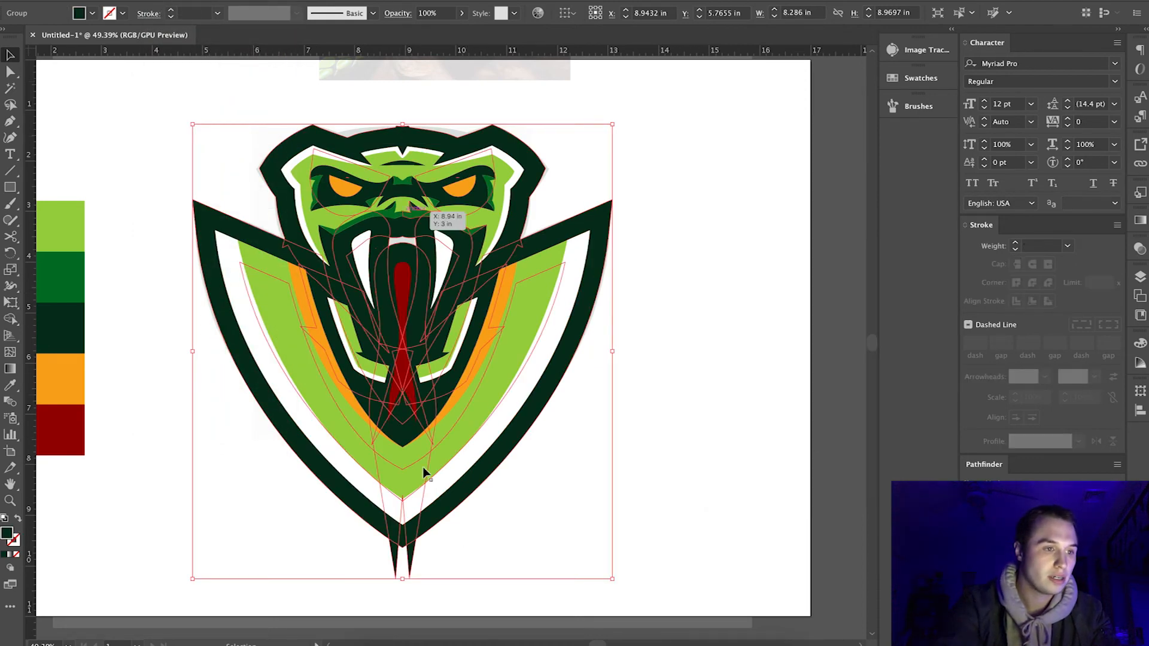
Remove the two dark green spikes protruding below the shield tip with the Shape Builder tool.
scroll(423, 469, "up", 3)
scroll(423, 473, "down", 3)
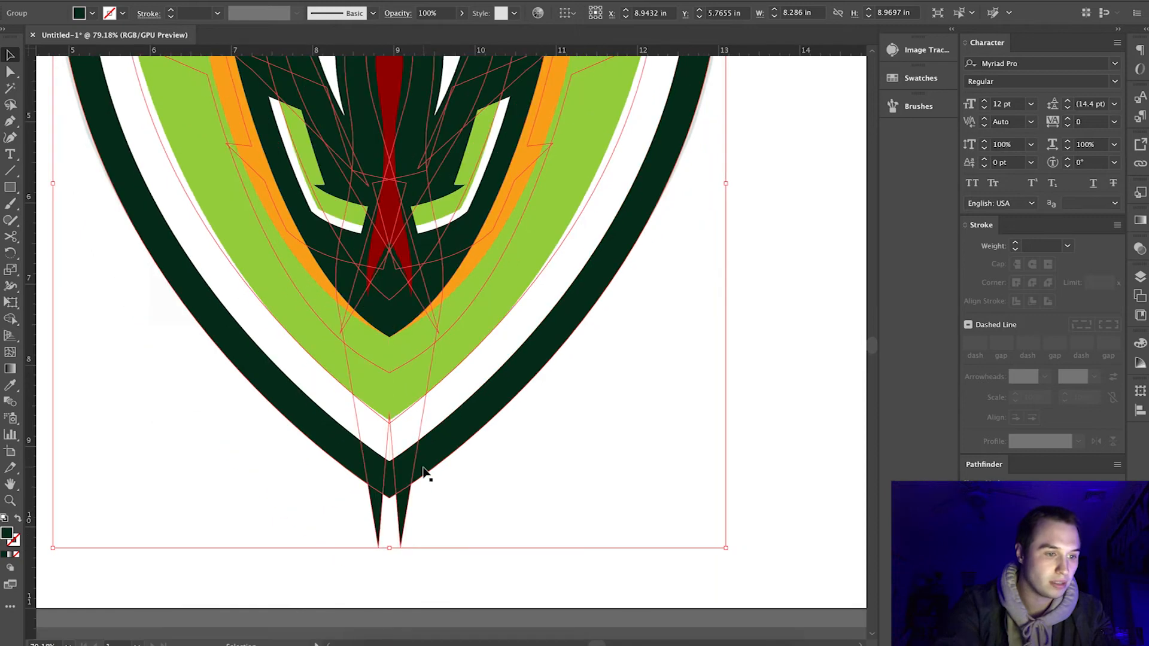
left_click(11, 319)
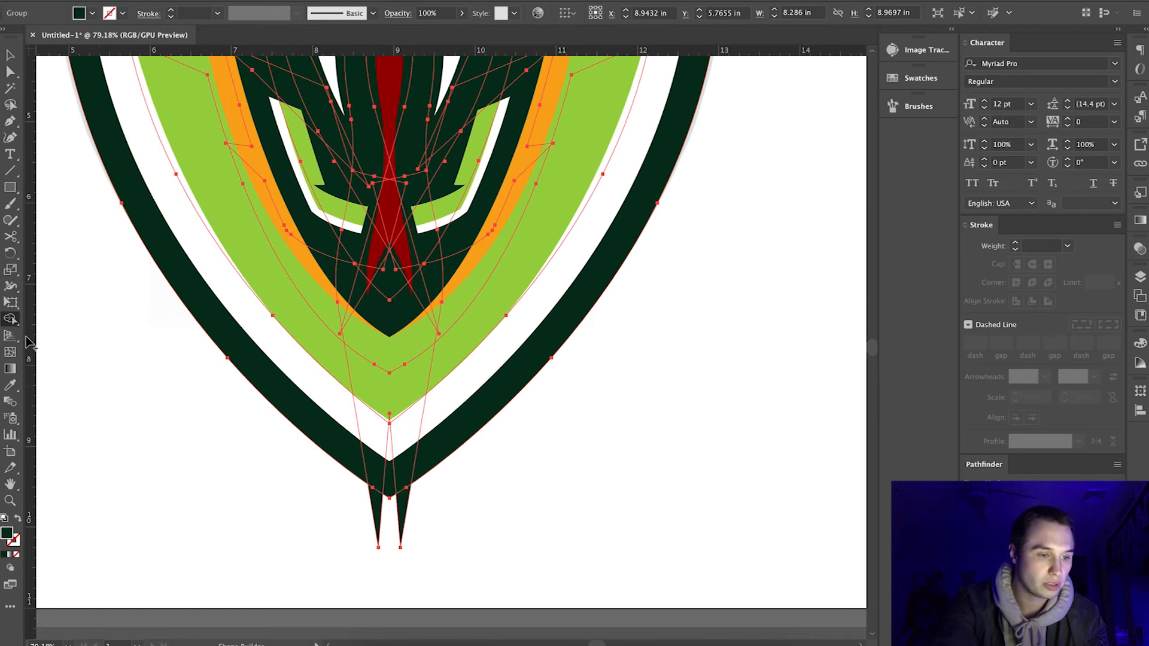
left_click_drag(376, 505, 400, 504, "alt")
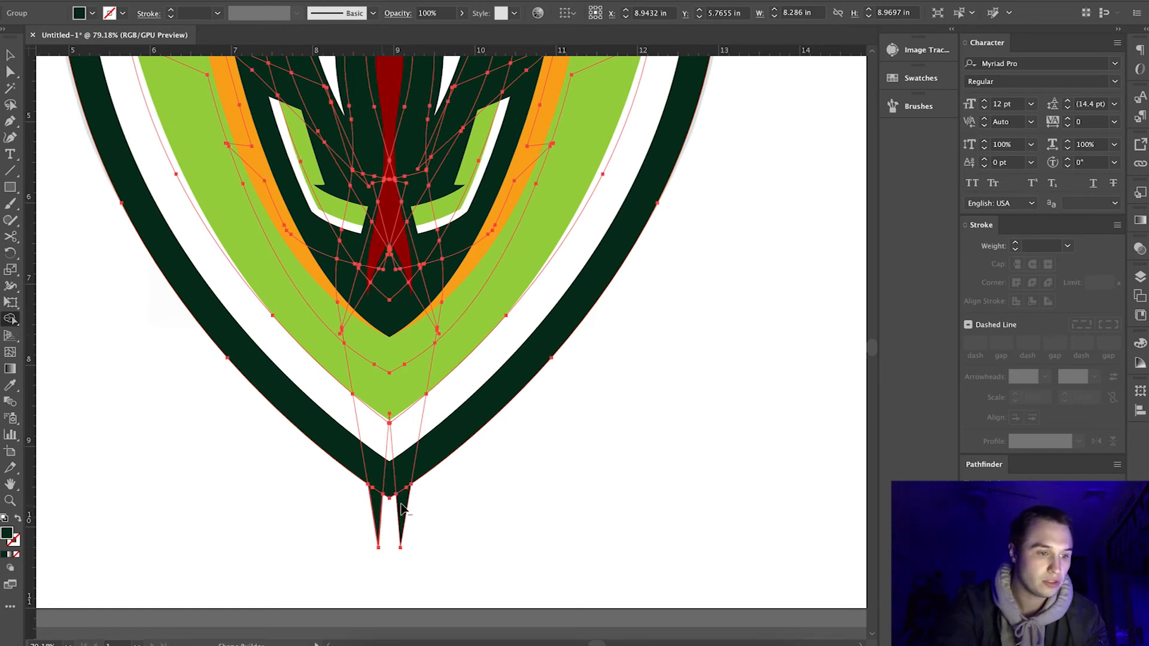
left_click(401, 508, "alt")
left_click(377, 507, "alt")
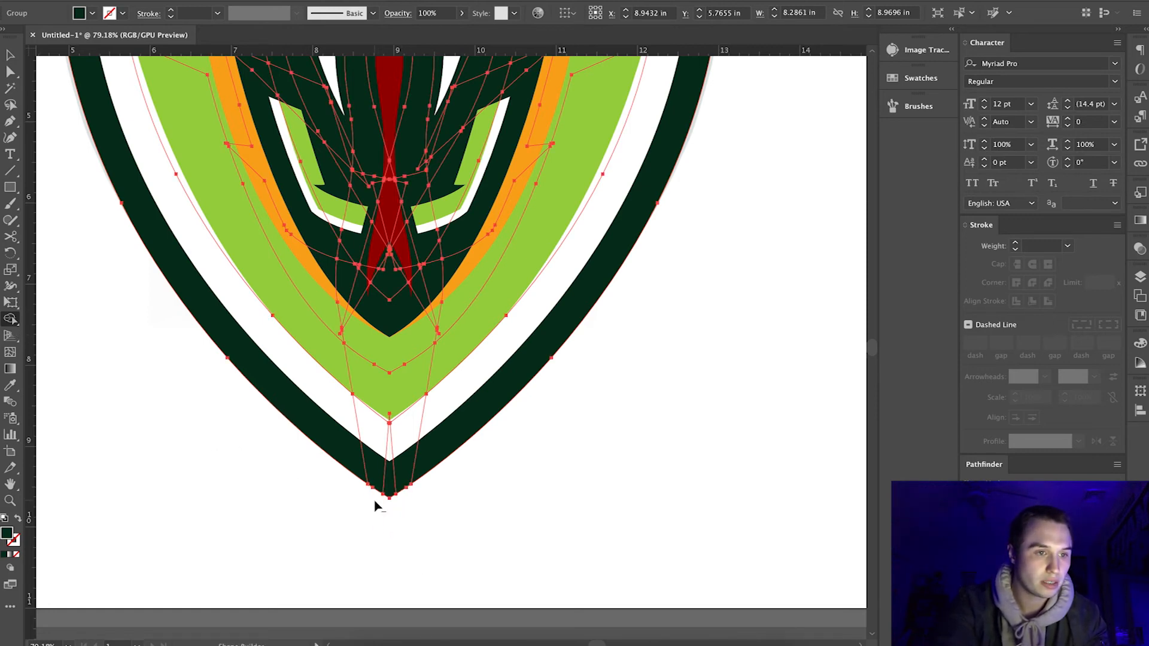
Move the raised corner anchors at the top center of the head outline onto the middle anchor to form one peak.
scroll(437, 293, "up", 10)
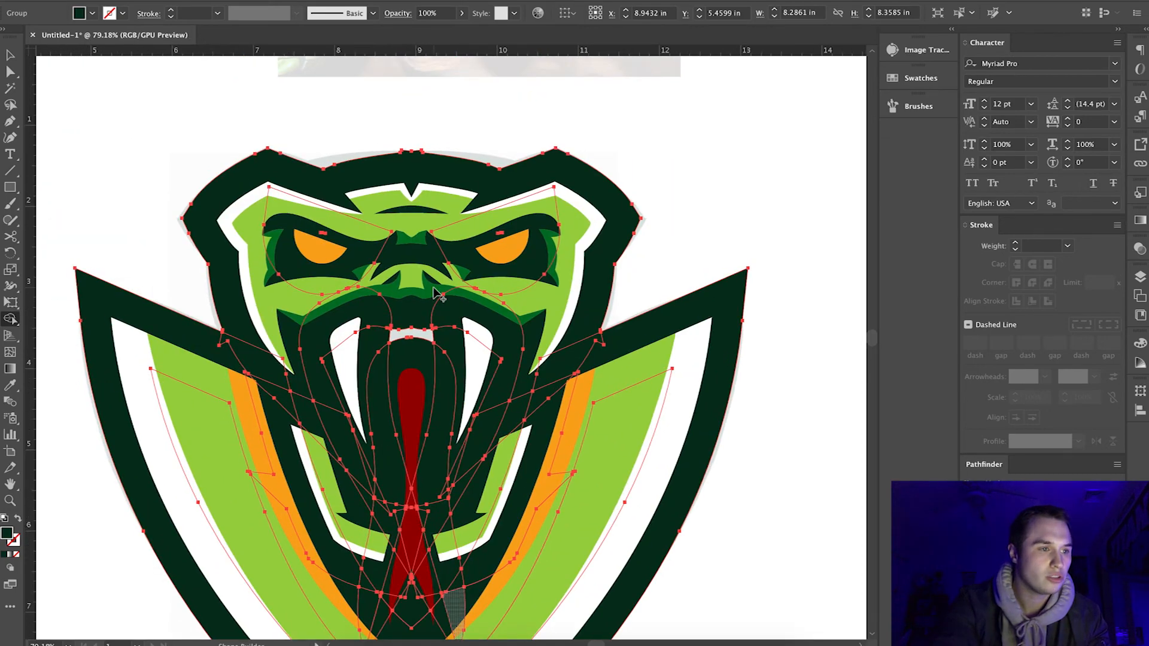
scroll(432, 149, "up", 3)
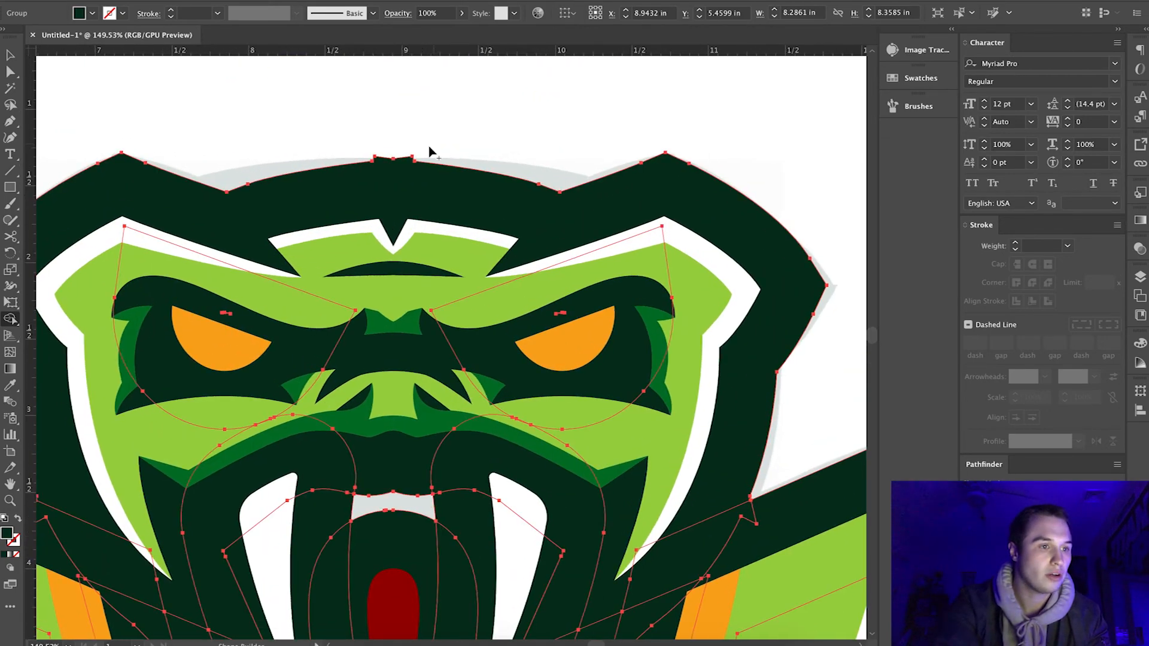
scroll(400, 161, "up", 3)
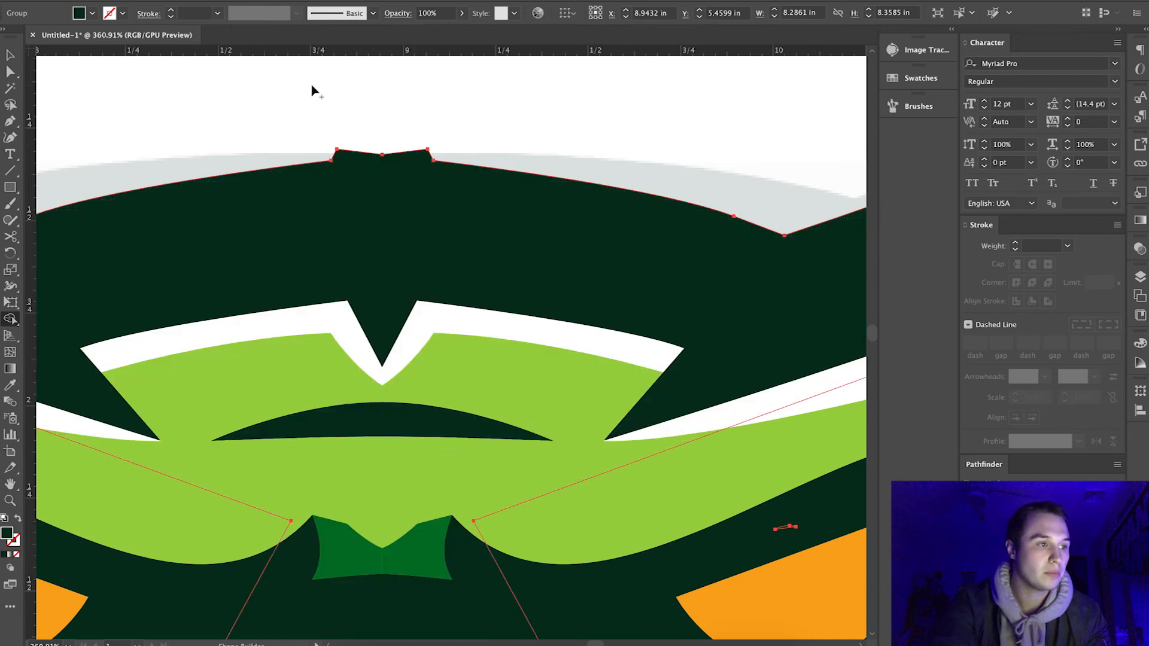
left_click(11, 72)
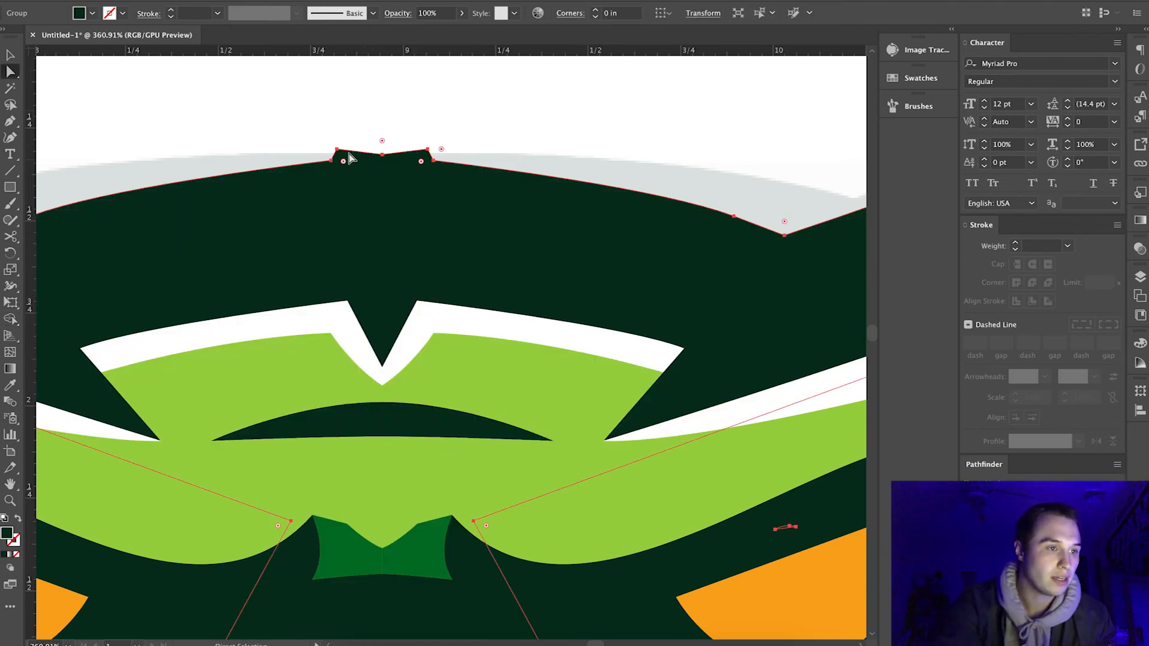
left_click_drag(337, 149, 380, 155)
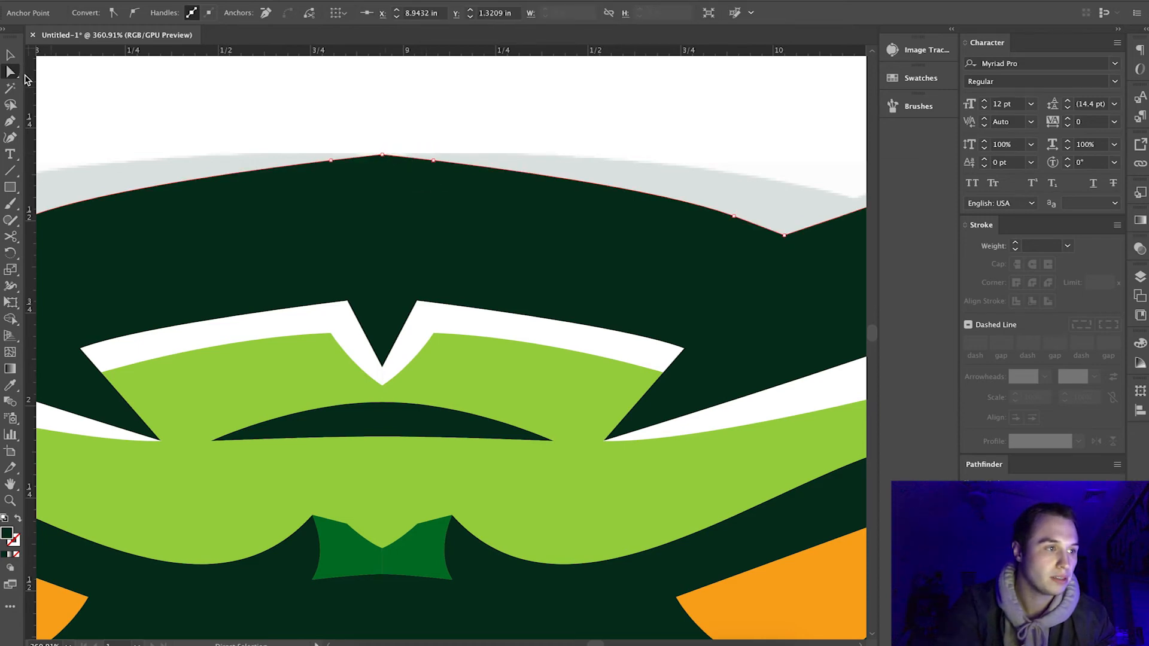
left_click(10, 55)
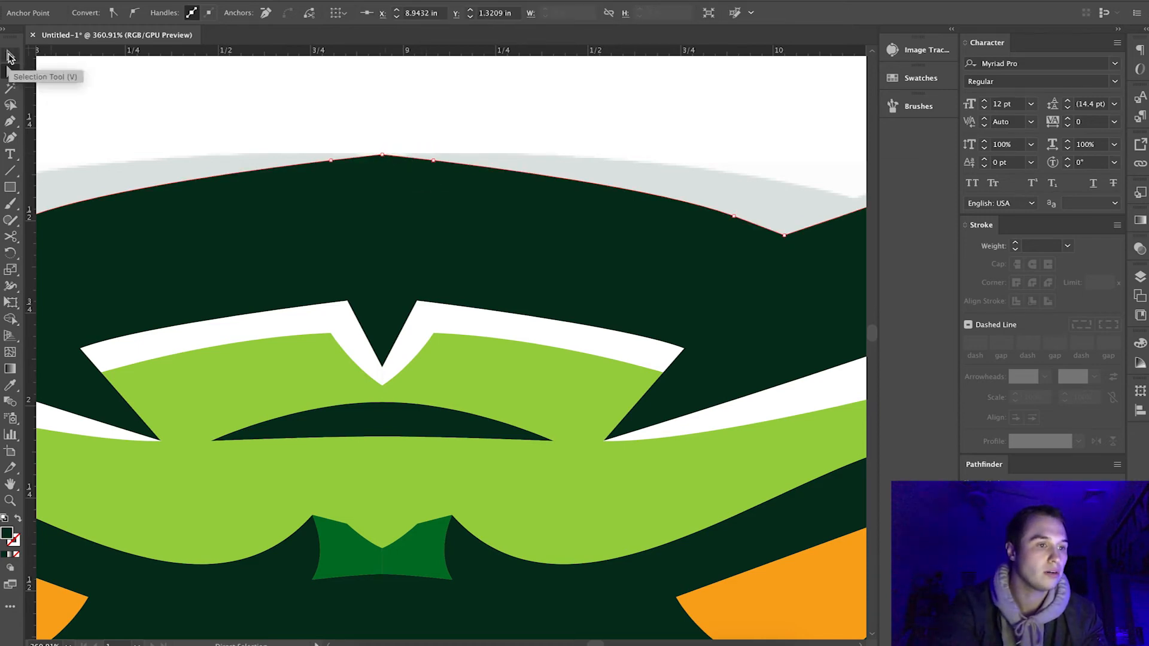
left_click(139, 97)
scroll(140, 97, "down", 6)
scroll(140, 97, "up", 4)
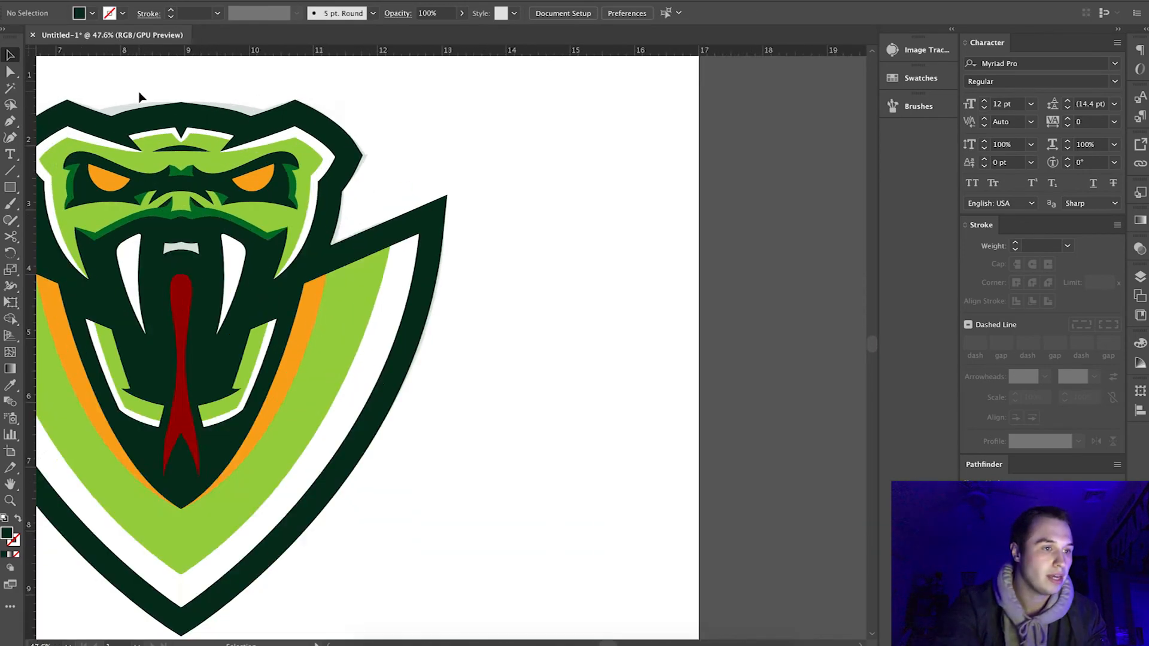
Select the expanded dark green outline group and unite its overlapping shapes with Pathfinder.
scroll(139, 97, "up", 2)
left_click(231, 187)
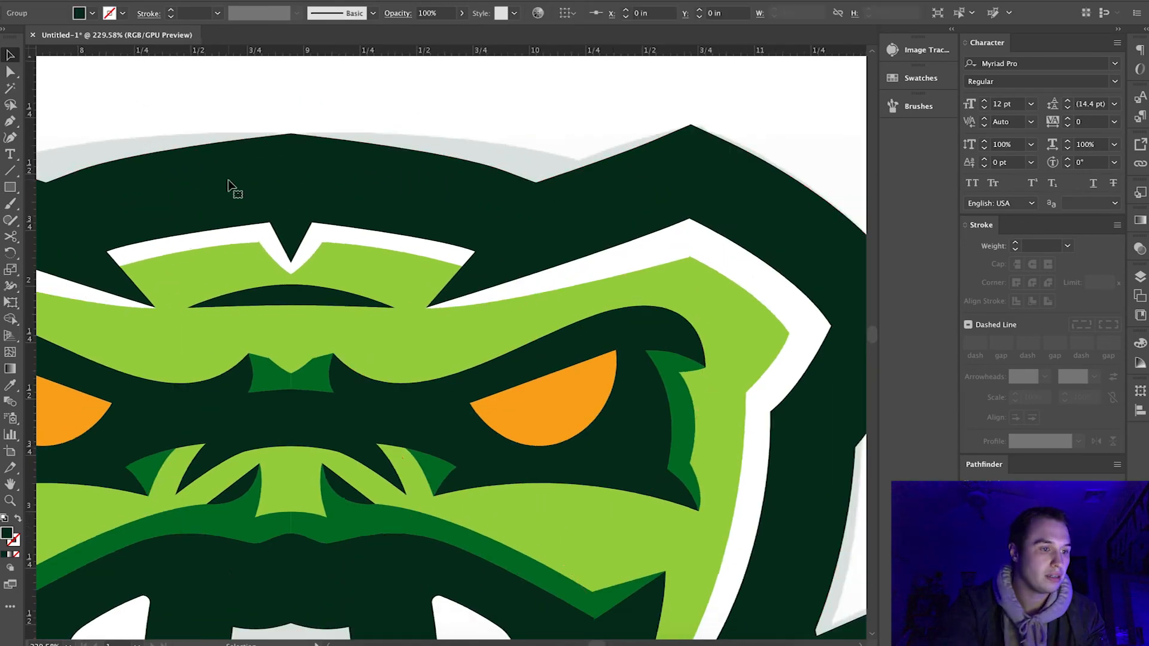
scroll(231, 187, "down", 4)
scroll(228, 185, "down", 4)
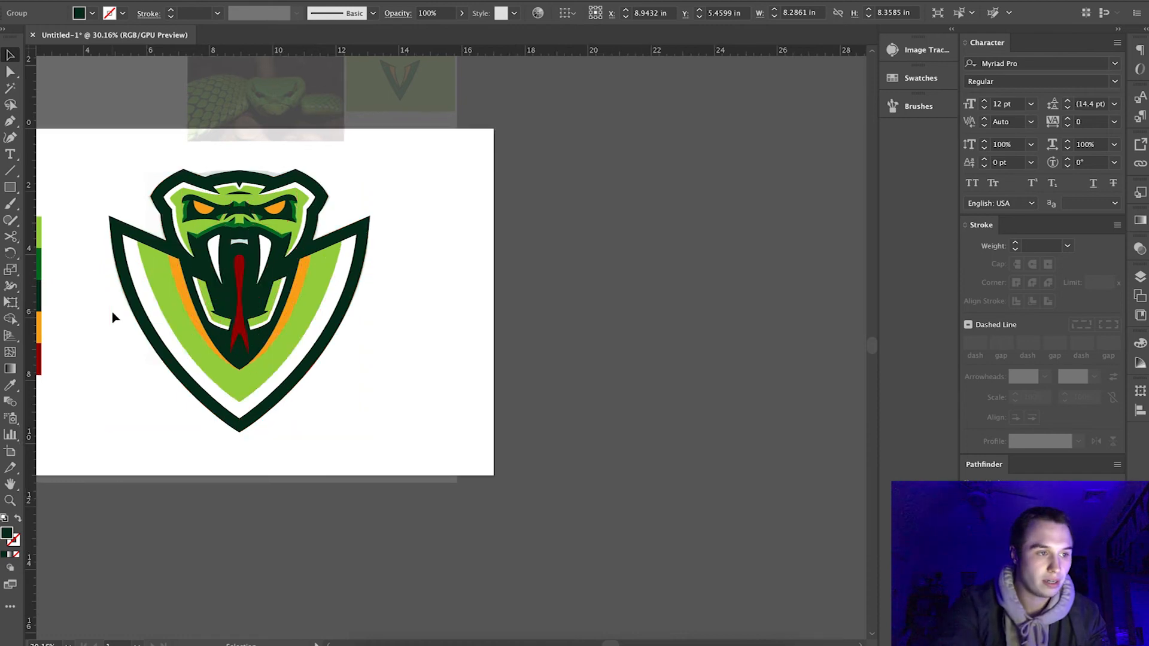
scroll(113, 315, "up", 2)
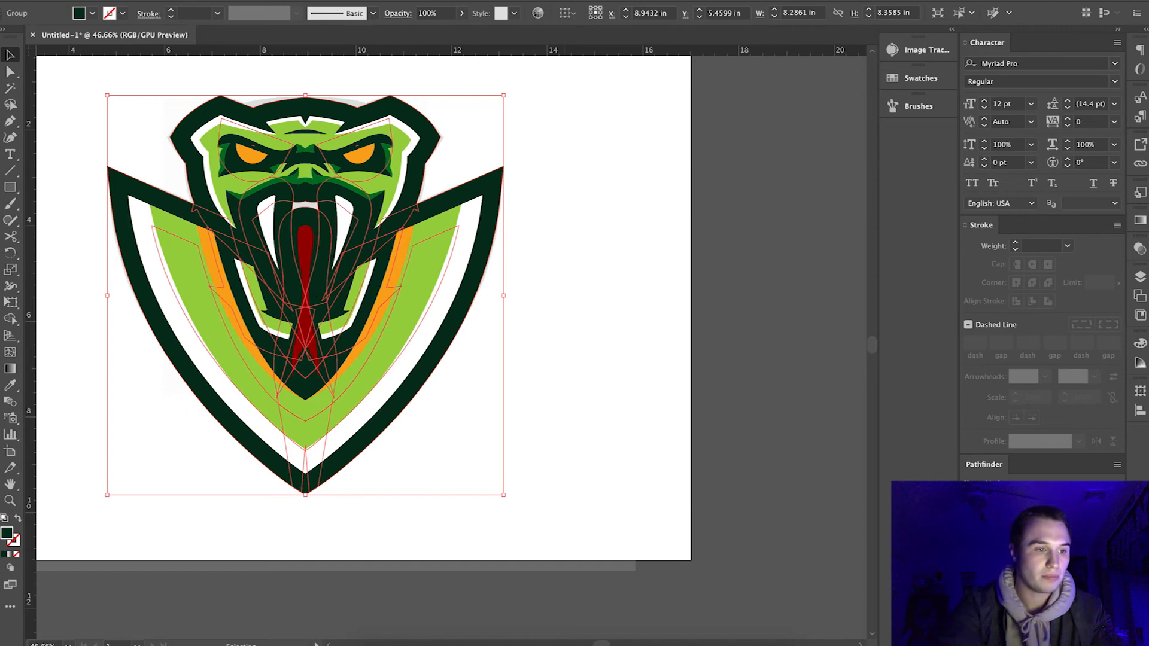
left_click(976, 500)
left_click(565, 341)
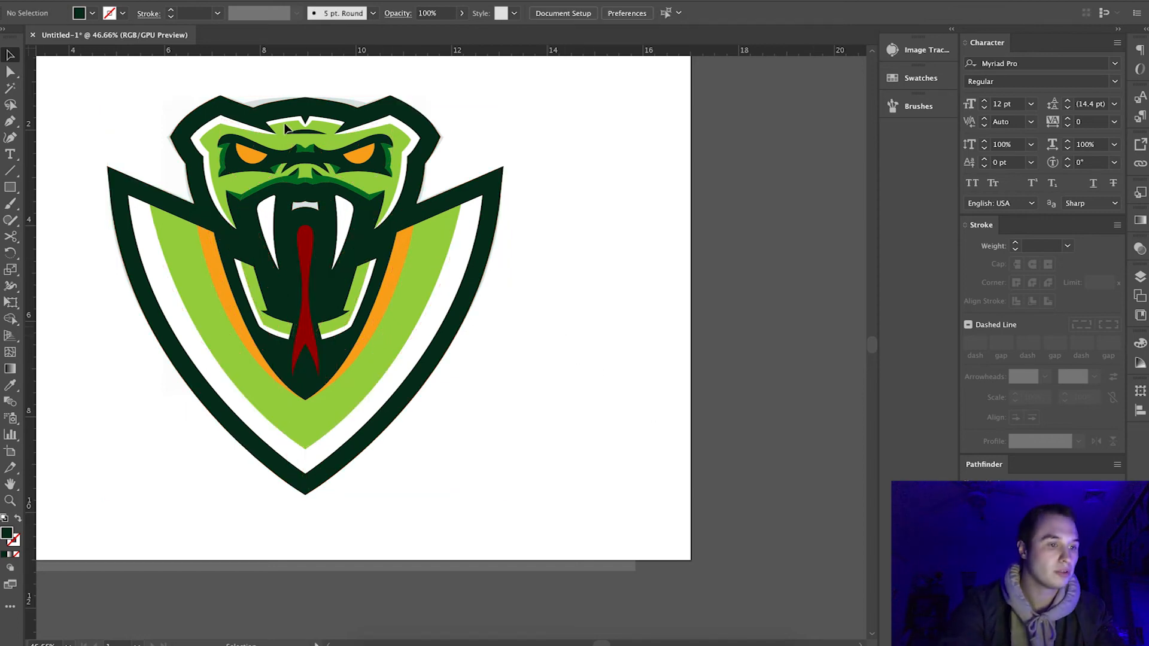
Draw a dark green rectangle about 11.6 by 9.7 in covering the whole logo and send it behind all the artwork.
scroll(270, 113, "up", 5)
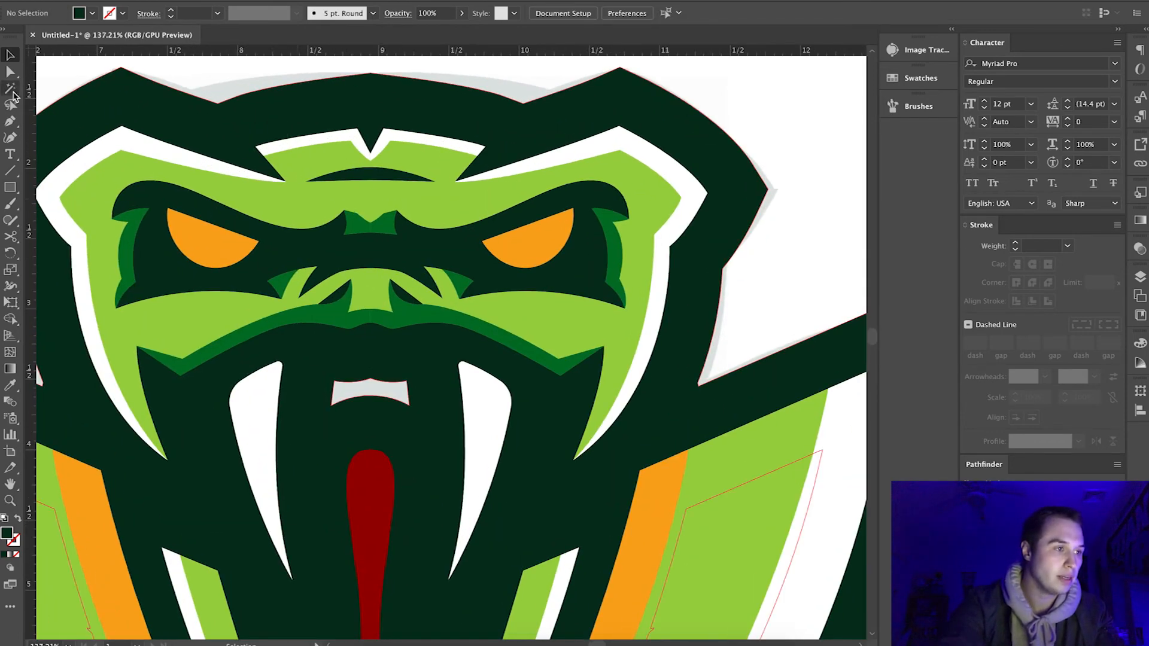
left_click(10, 186)
scroll(287, 233, "down", 10)
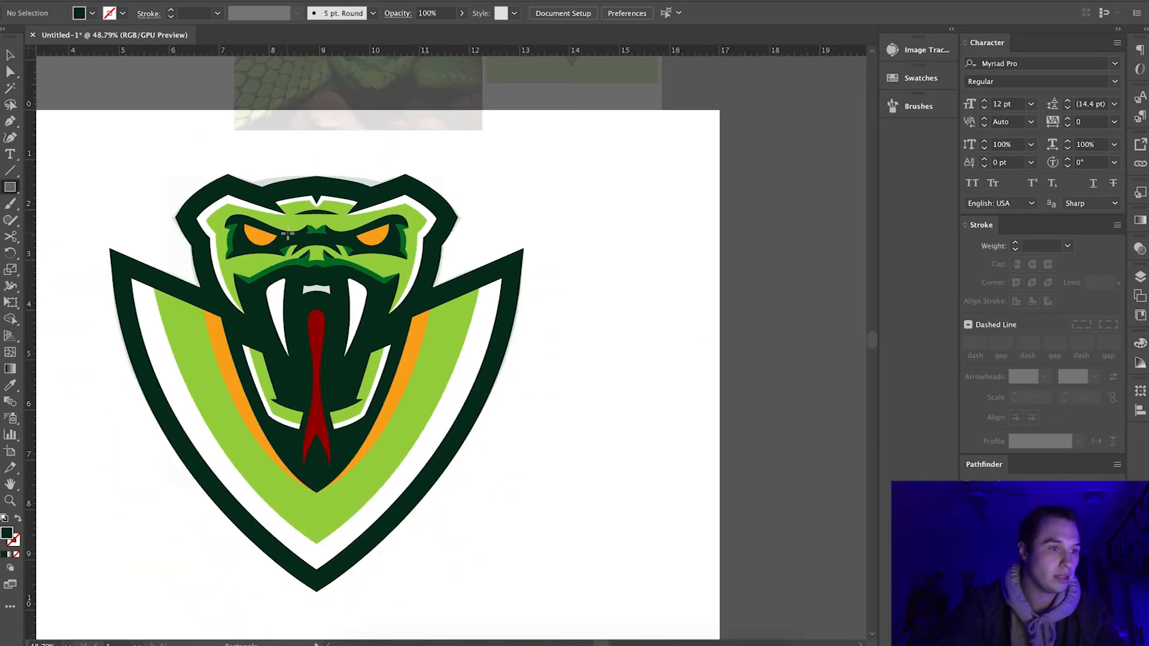
scroll(242, 226, "up", 3)
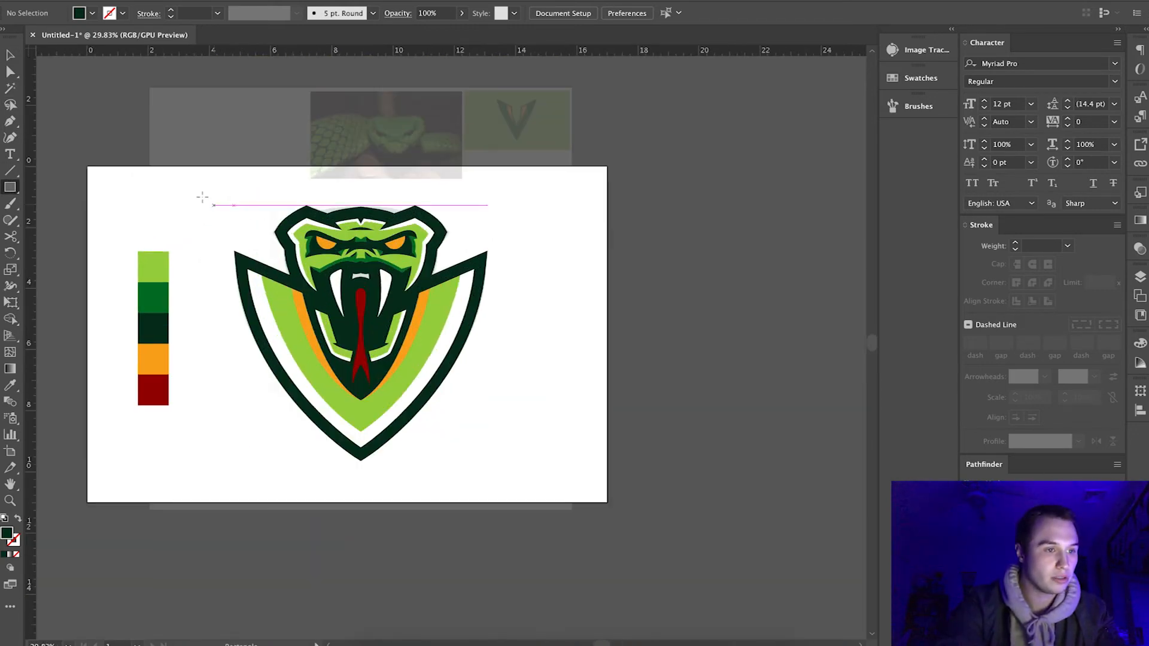
left_click_drag(196, 187, 552, 483)
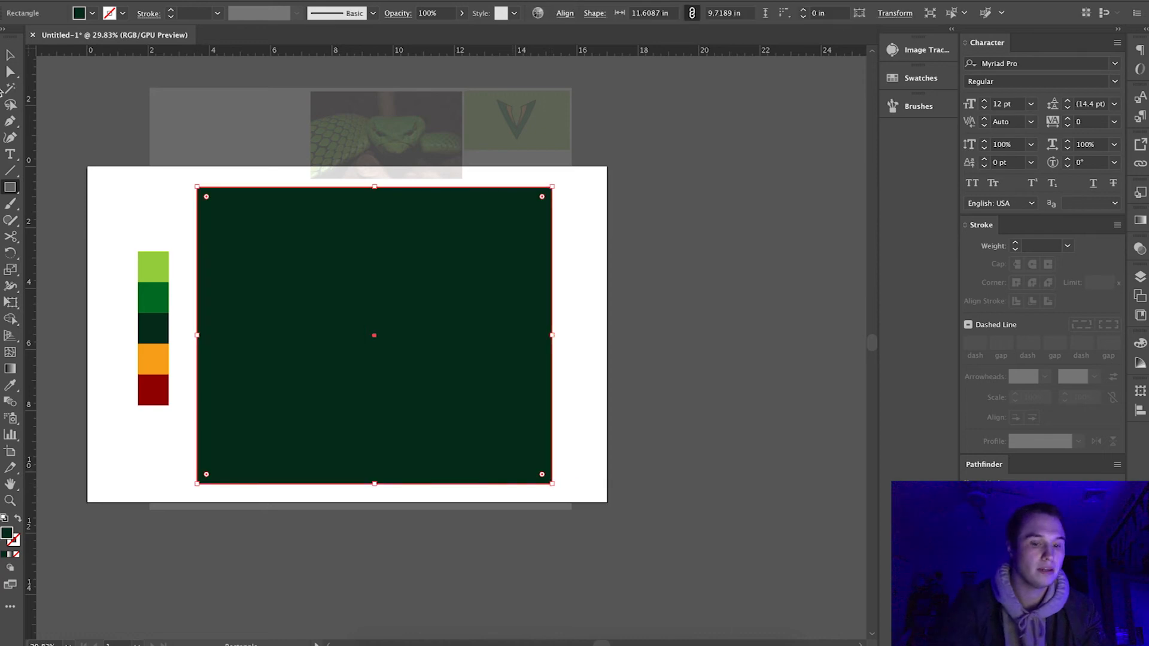
left_click(10, 55)
key("ctrl+shift+bracketleft")
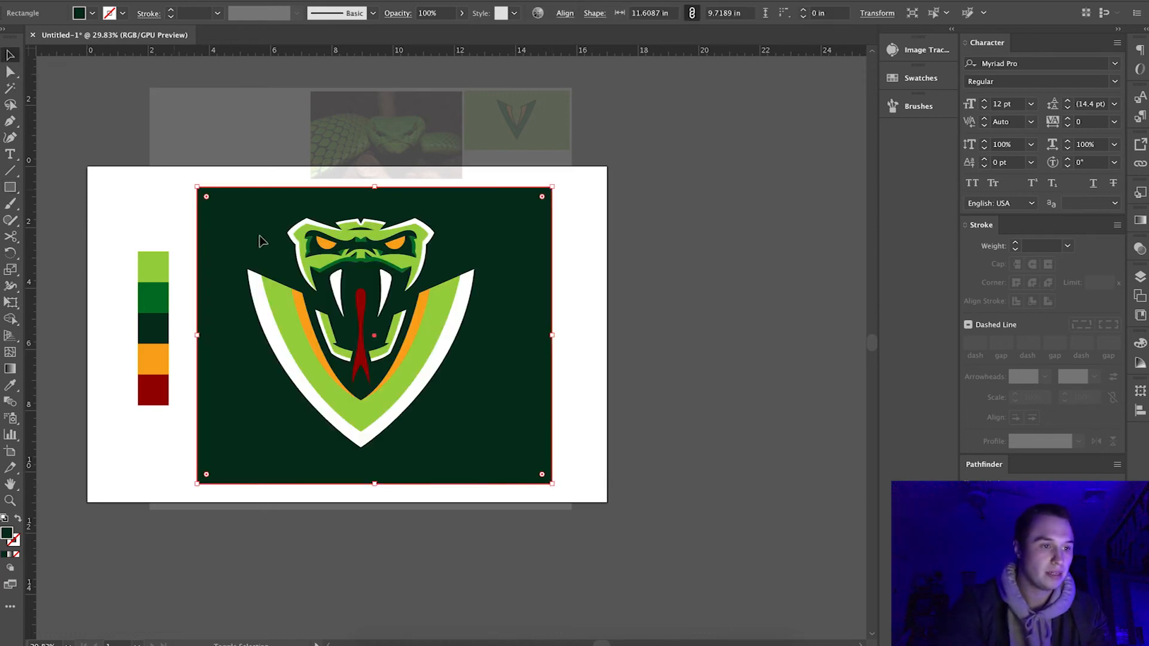
Trim the rectangle to the logo's outer silhouette with the Shape Builder tool and cut the leftover dark green outline shape.
left_click(268, 276, "shift")
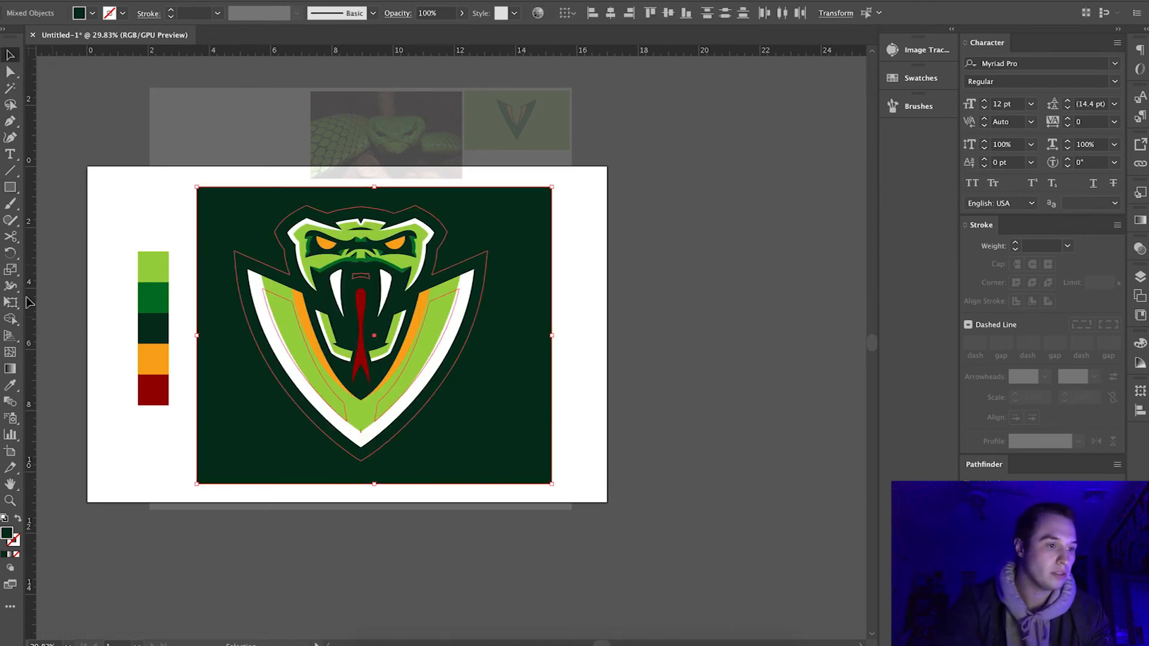
left_click(10, 318)
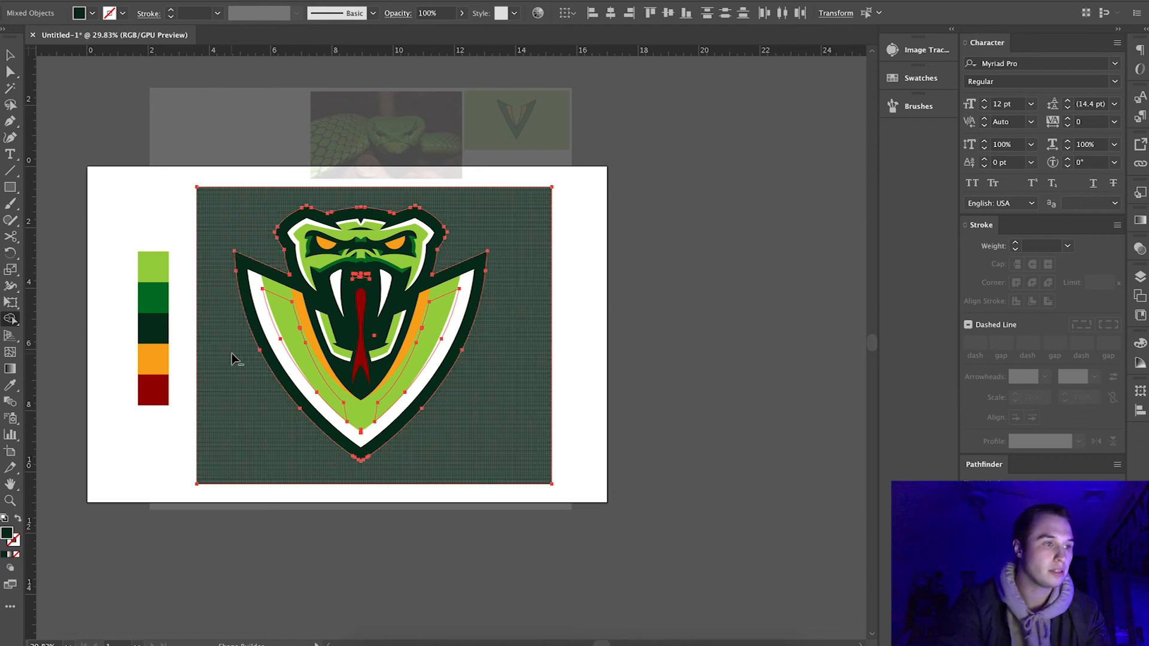
left_click(232, 353, "alt")
key("v")
left_click(135, 152)
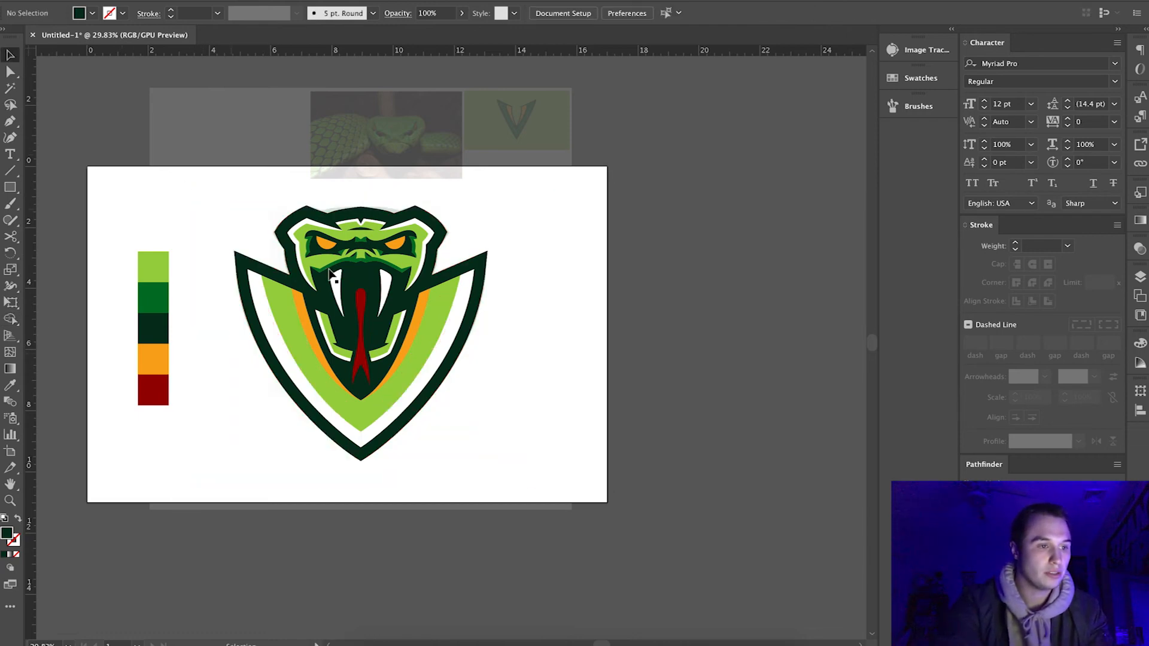
left_click(293, 279)
key("ctrl+x")
left_click(294, 278)
left_click(193, 203)
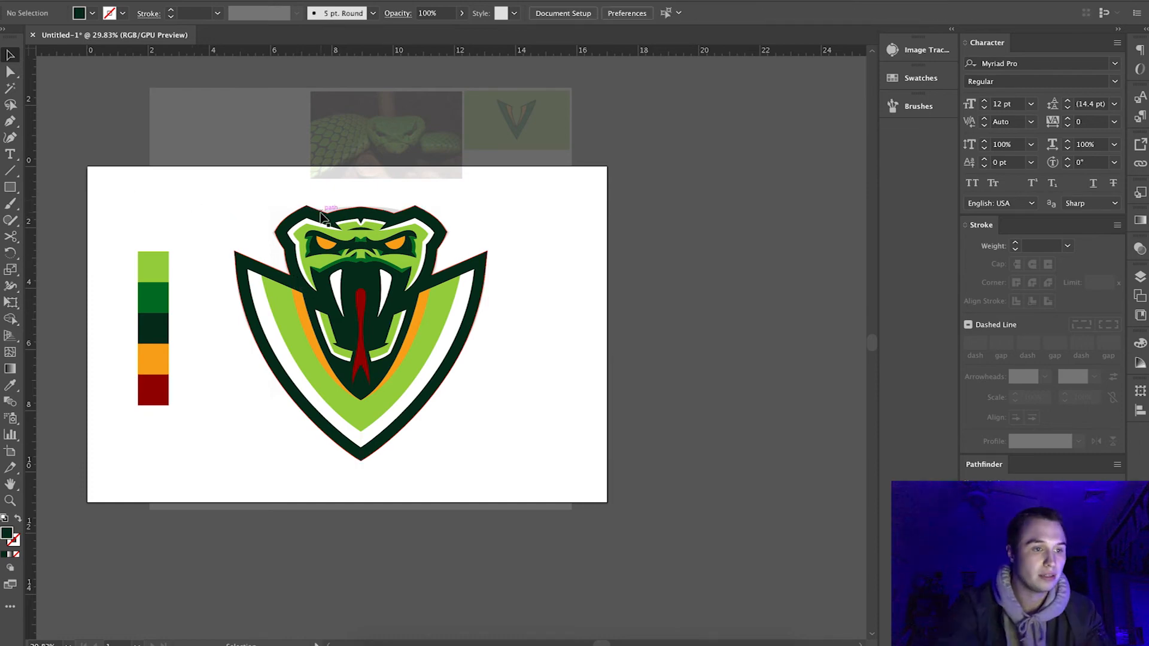
Draw a closed Pen shape over the head's crown whose lower edge is a smooth arc between the two notches.
scroll(321, 213, "up", 10)
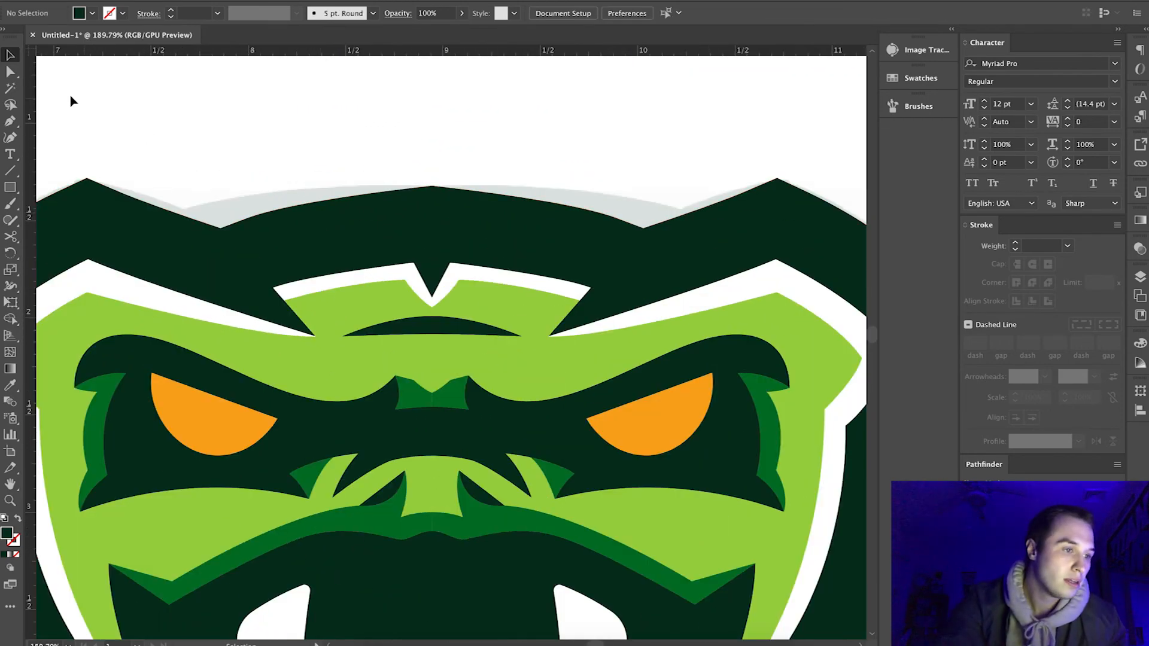
left_click(10, 120)
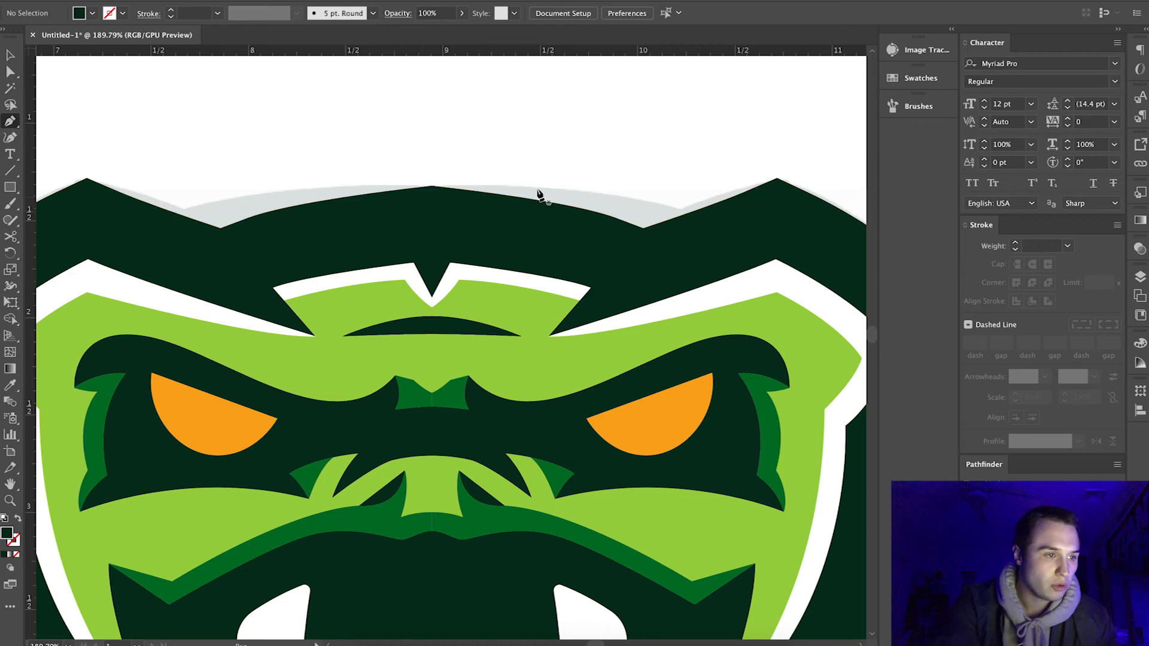
left_click(220, 228)
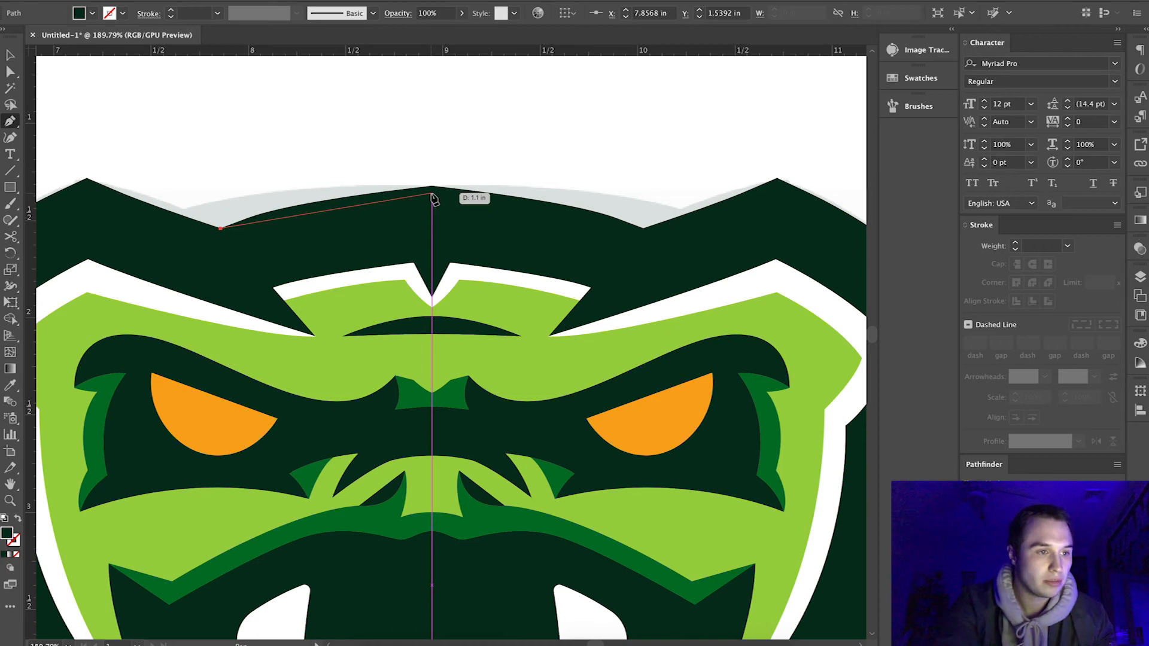
left_click_drag(431, 193, 549, 192)
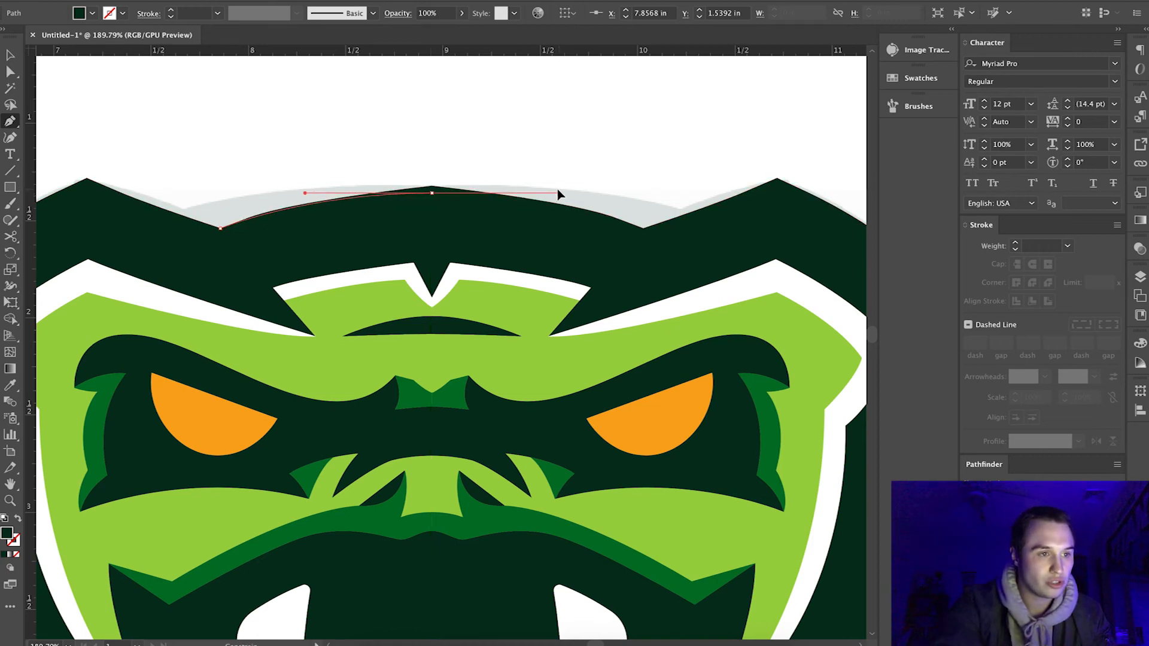
left_click(643, 228)
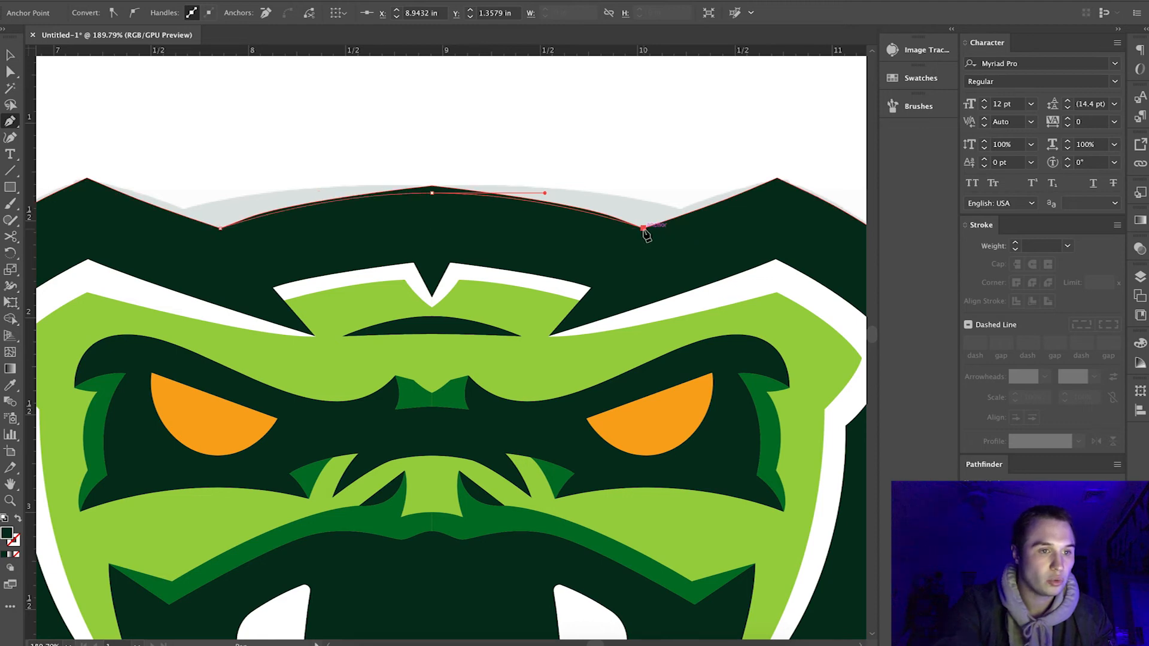
left_click(612, 134)
left_click(345, 146)
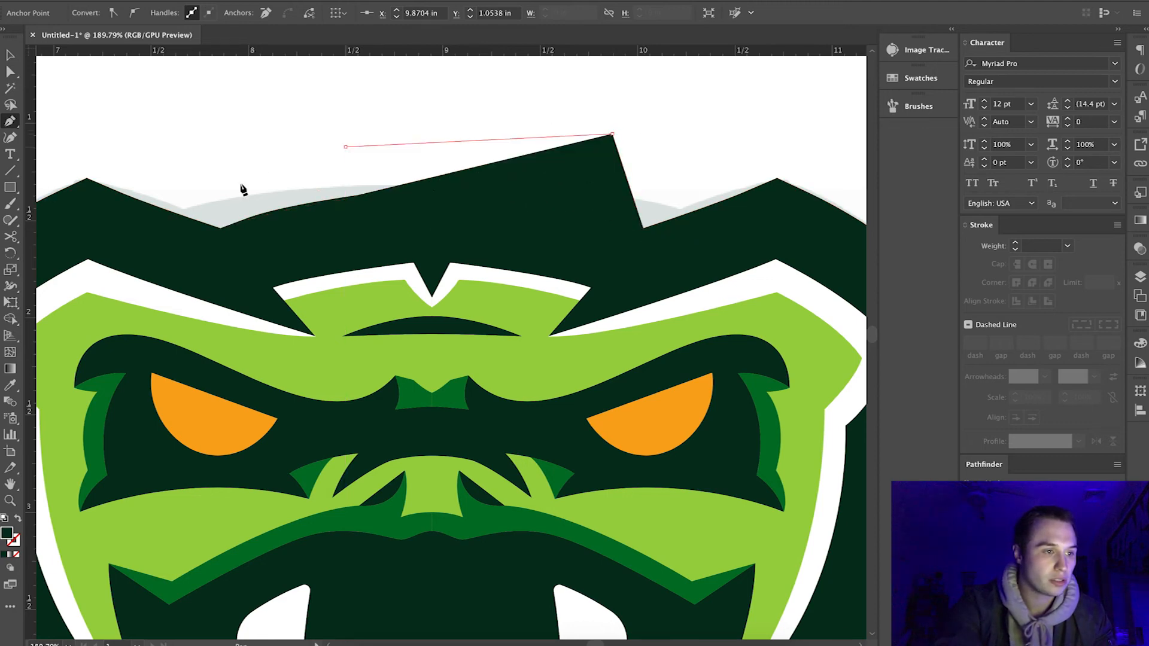
left_click(220, 228)
key("v")
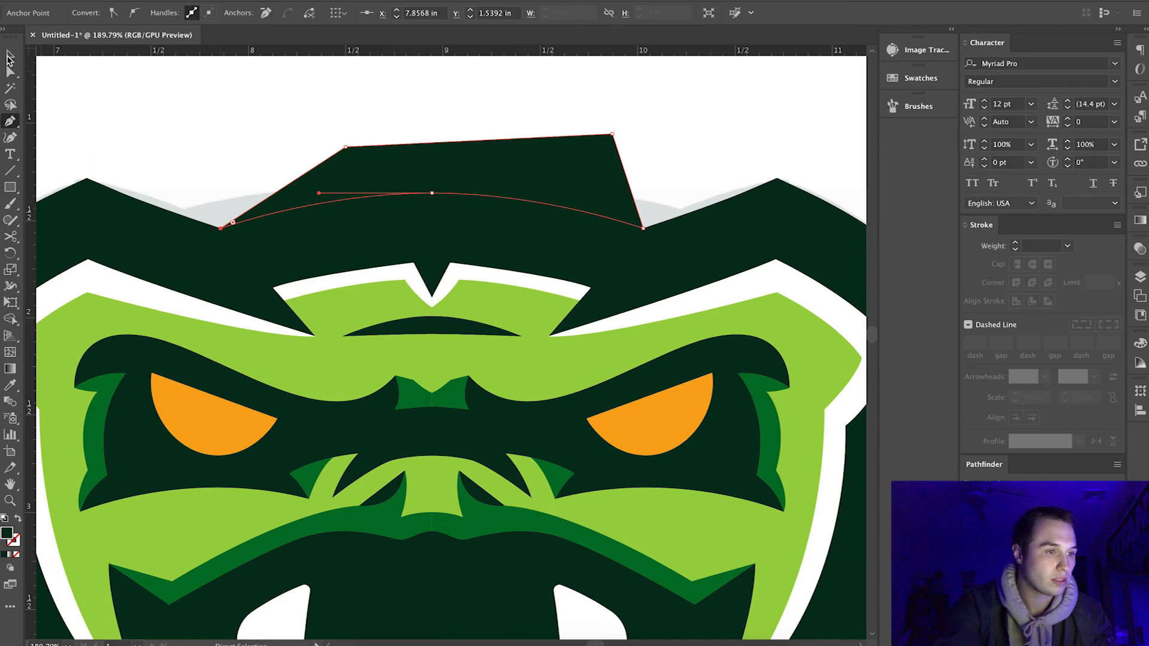
Remove the Pen shape and the crown's pointed peak from the dark green silhouette with the Shape Builder tool, leaving a smooth arc.
left_click(183, 251, "shift")
left_click(11, 321)
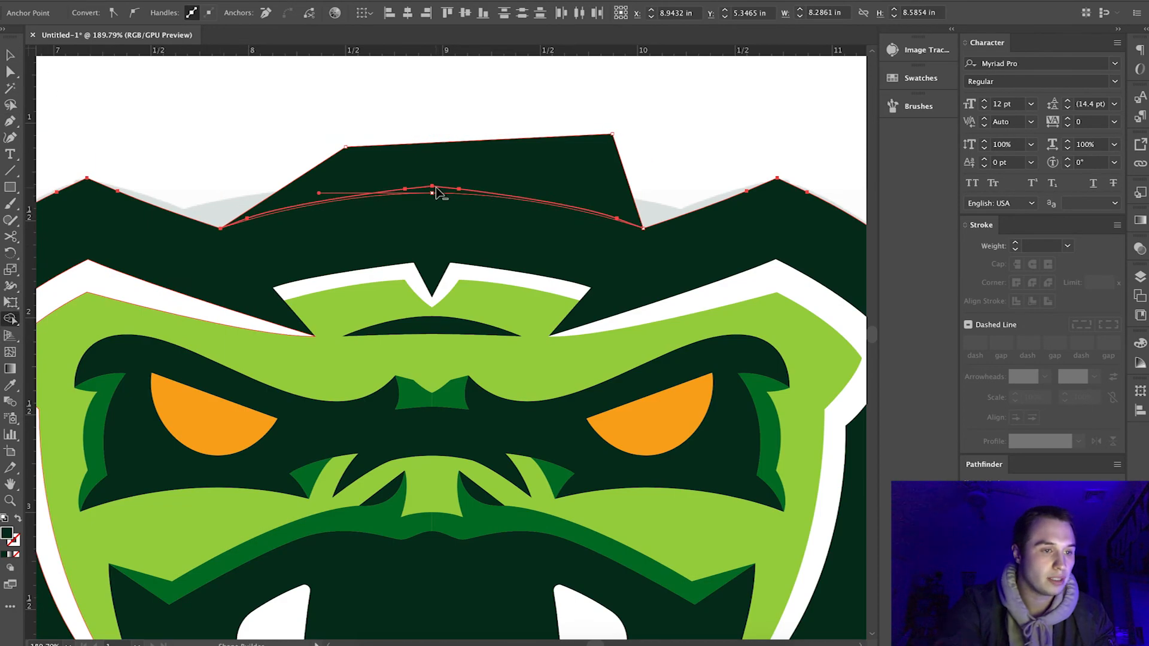
scroll(437, 193, "up", 5)
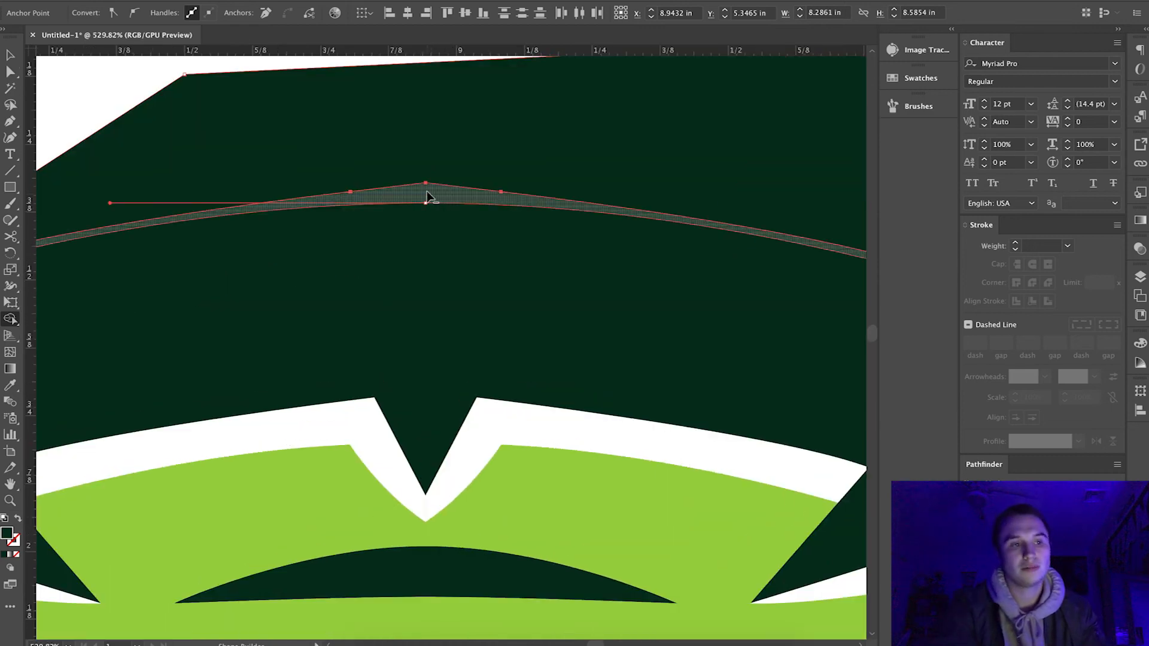
left_click_drag(427, 182, 424, 123)
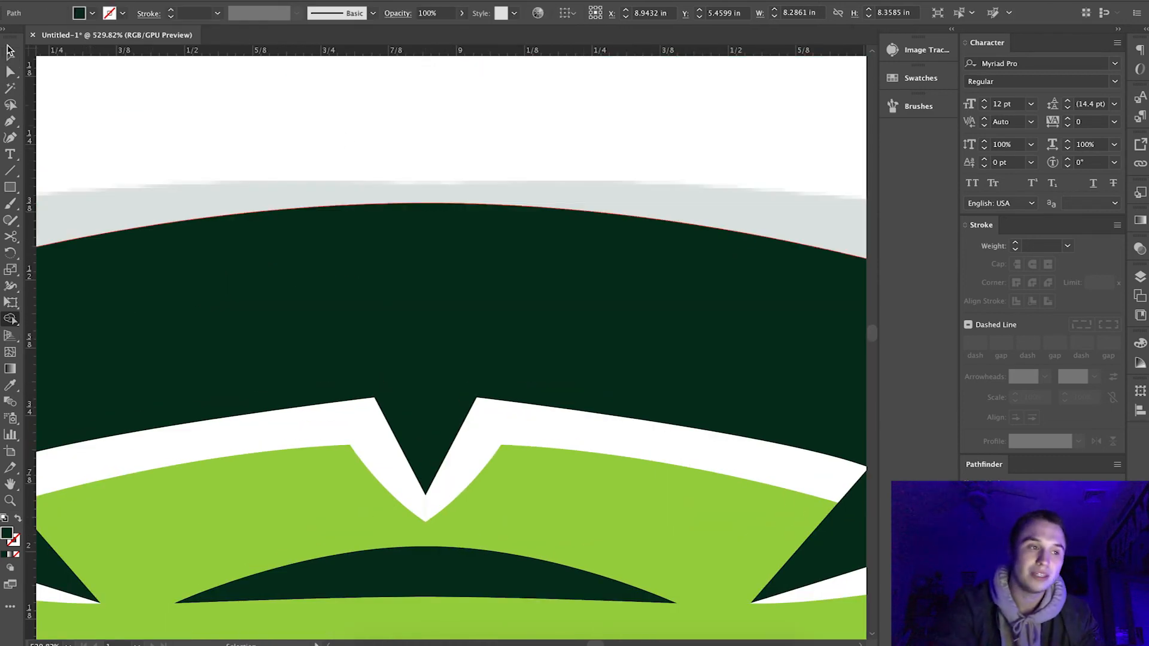
scroll(201, 92, "down", 8)
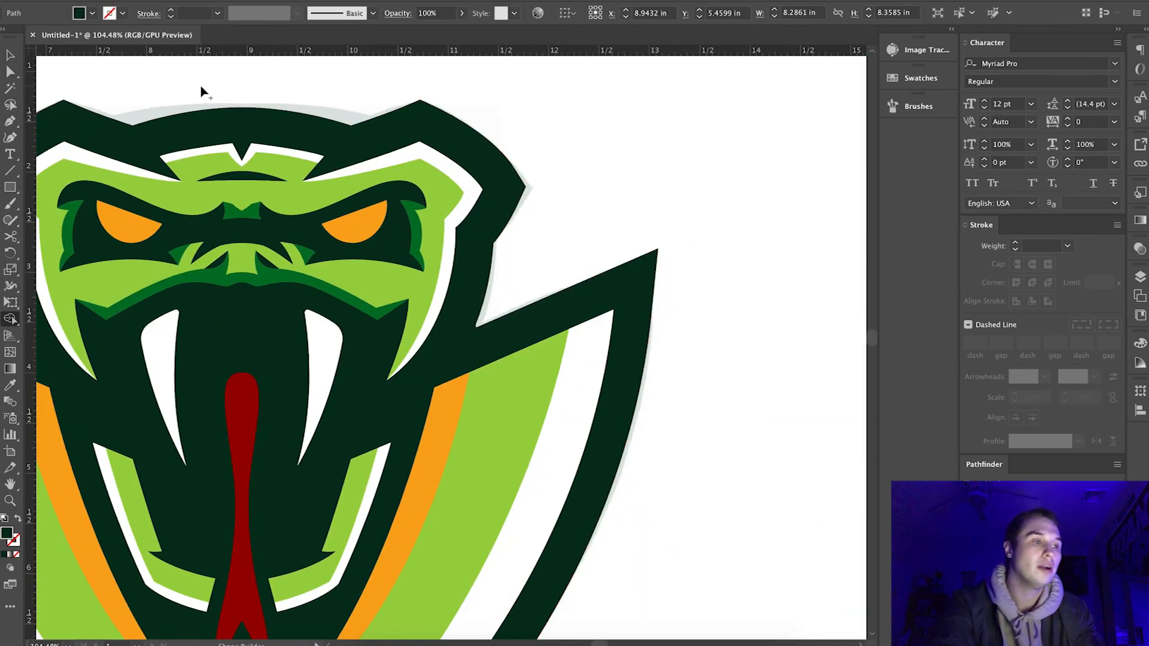
left_click(11, 54)
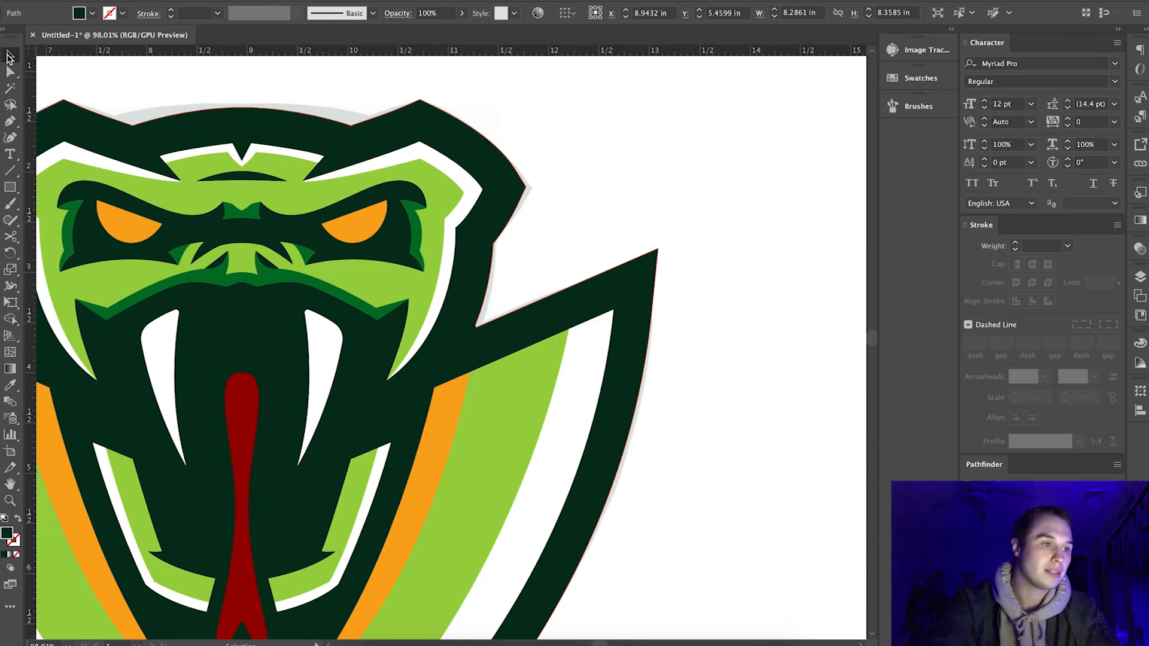
left_click(126, 82)
Examine the whole logo and its head, mouth and jaw details for color and outline balance.
scroll(128, 84, "down", 5)
scroll(127, 83, "left", 5)
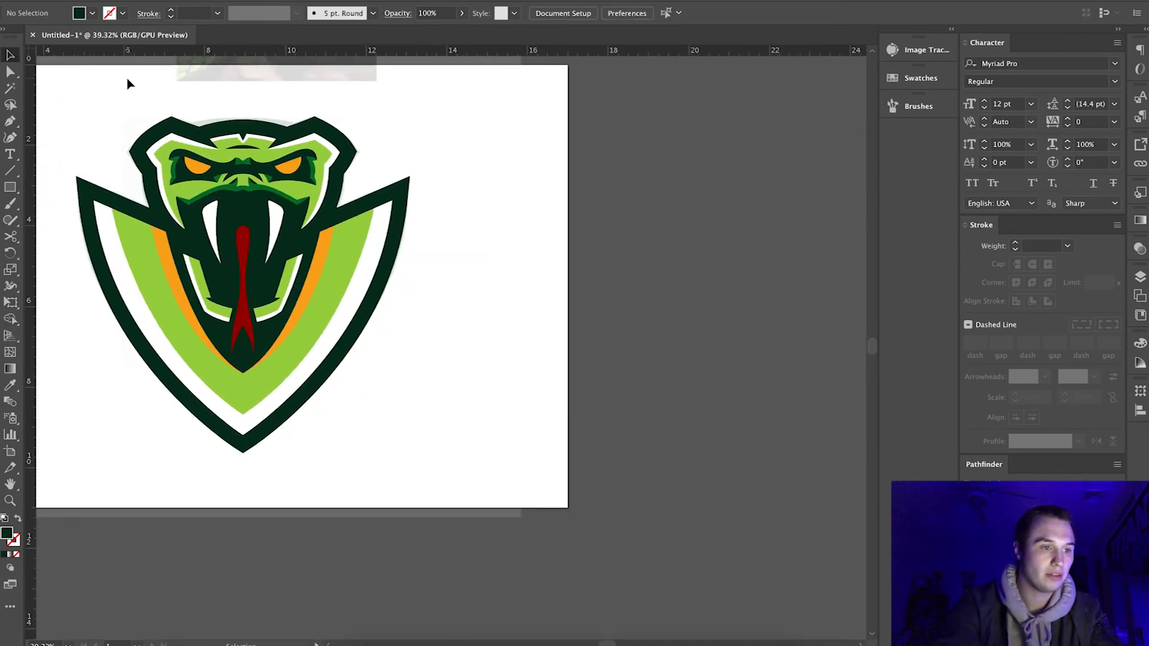
scroll(398, 197, "up", 3)
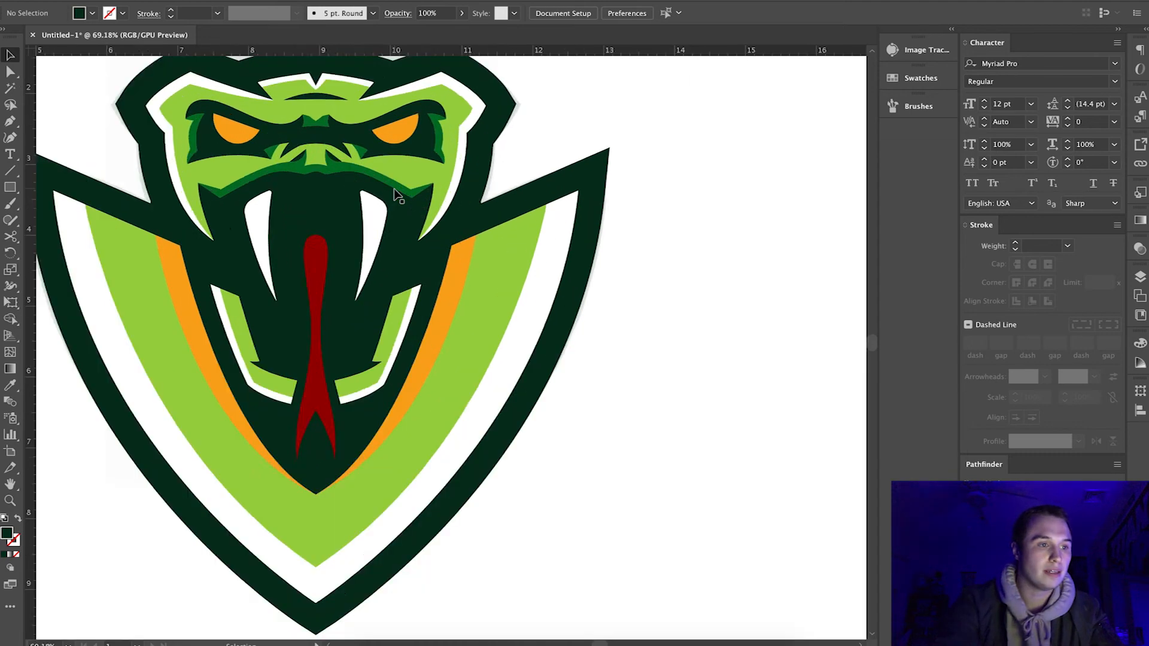
scroll(395, 195, "down", 4)
scroll(398, 195, "up", 3)
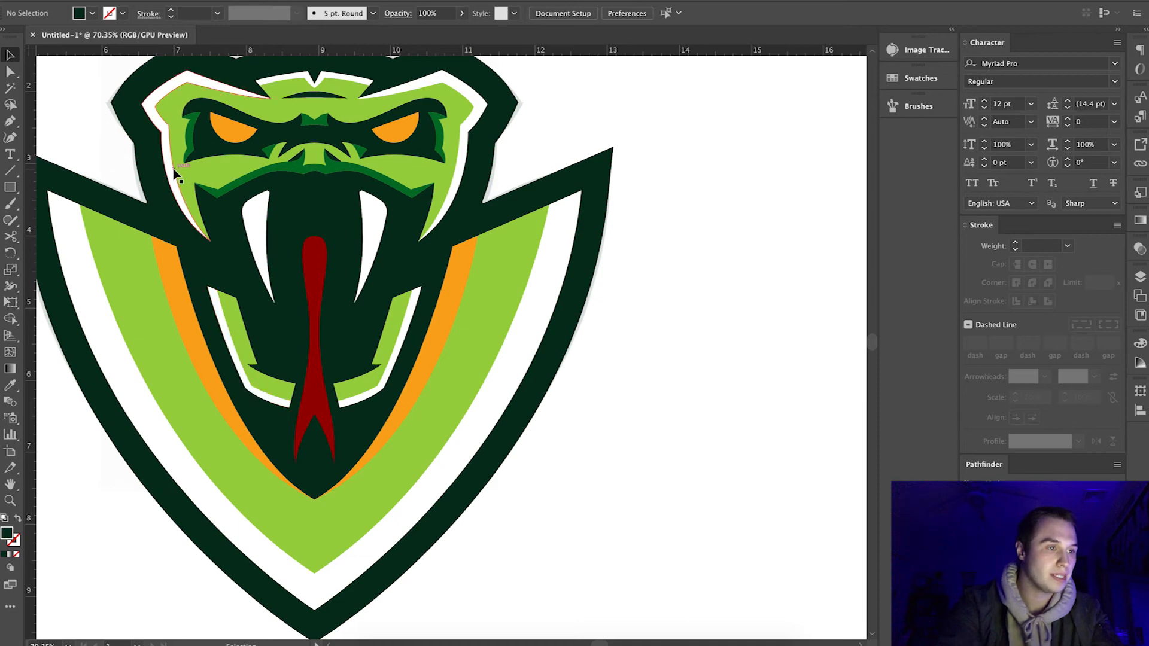
left_click(187, 203)
left_click(251, 392)
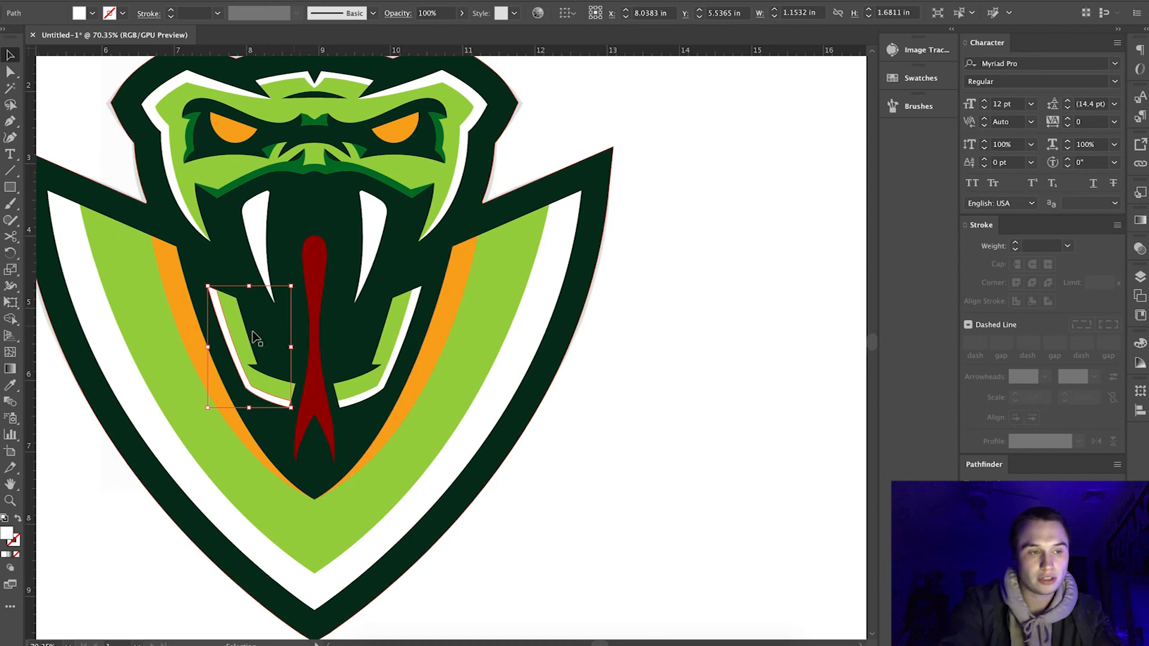
scroll(206, 386, "down", 4)
scroll(273, 243, "up", 5)
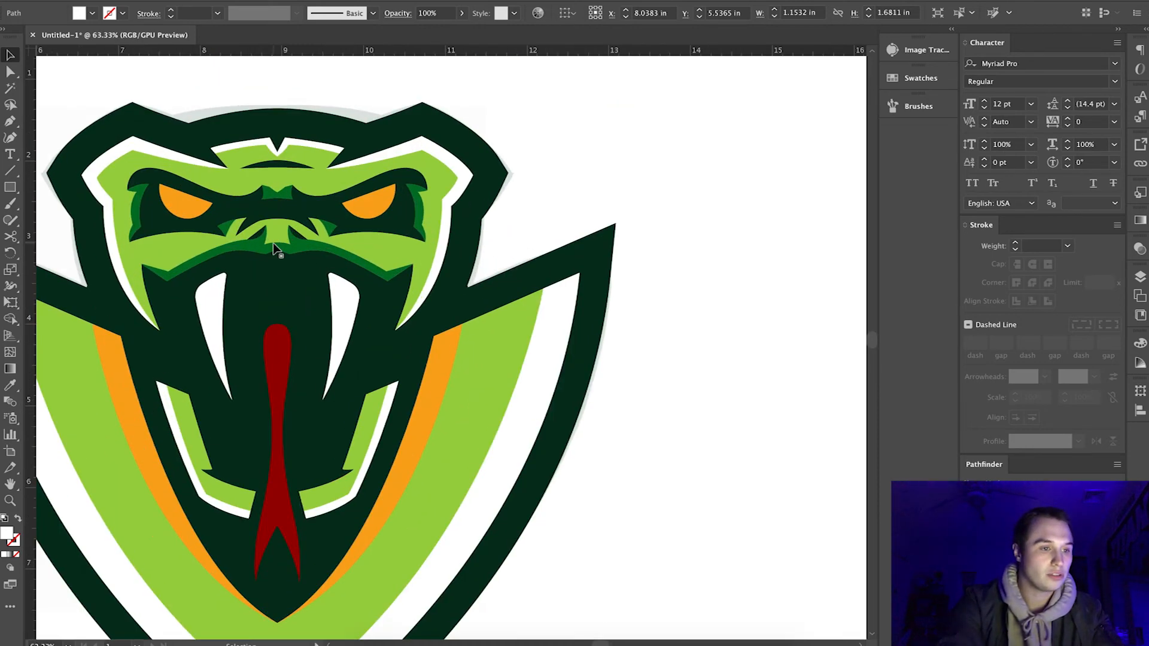
scroll(273, 243, "down", 3)
scroll(272, 243, "down", 2)
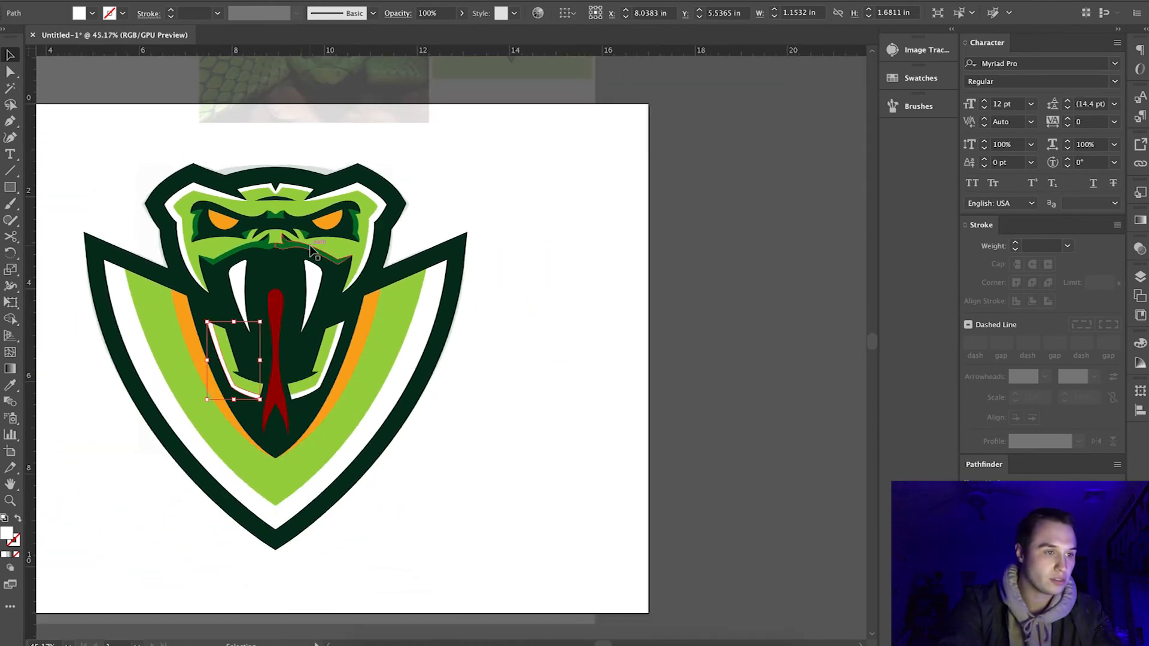
scroll(311, 250, "up", 5)
scroll(311, 250, "down", 6)
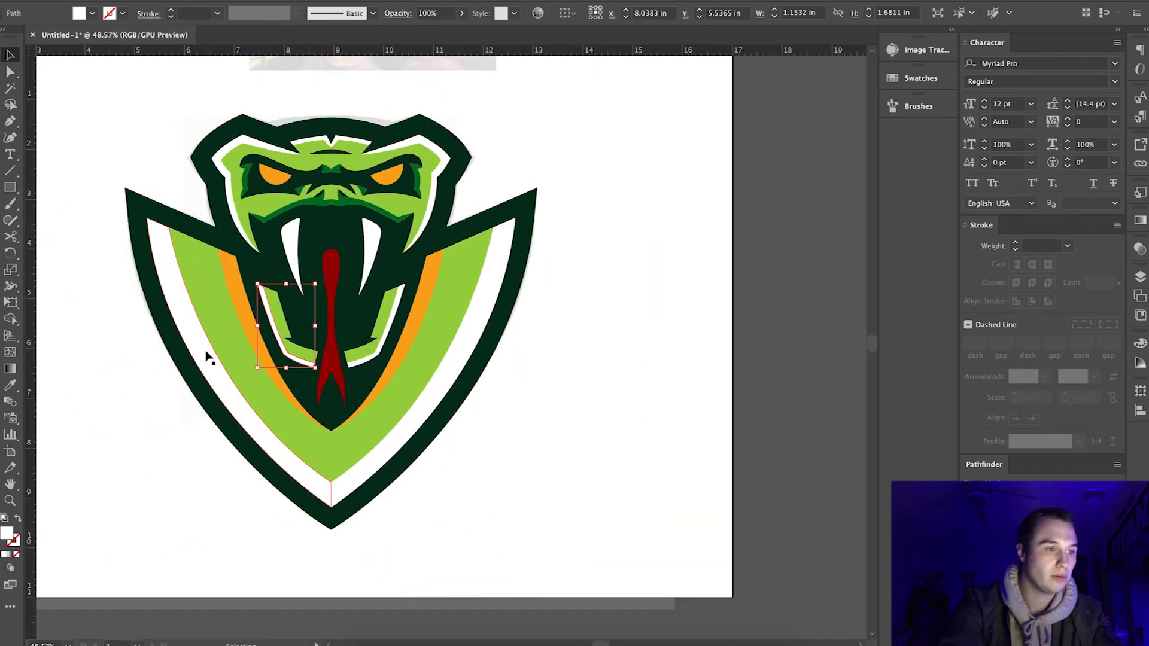
Recolor both orange bands beside the snake's jaw with the medium green sampled from the upper lip.
left_click(206, 357)
left_click(243, 314)
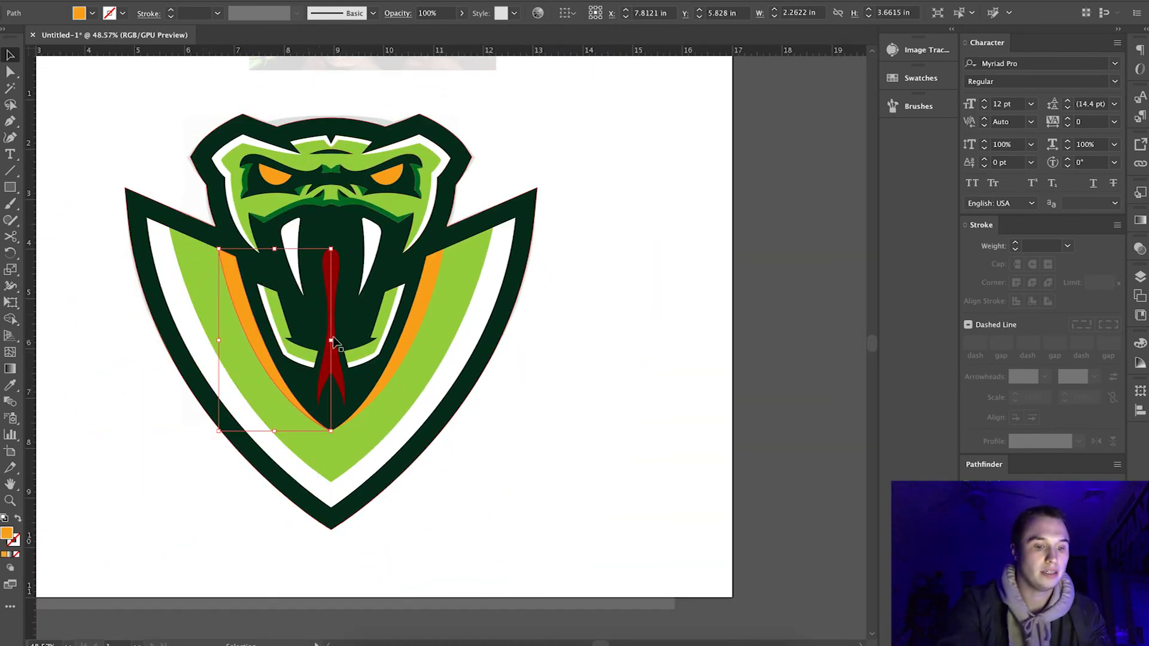
left_click(411, 326, "shift")
key("i")
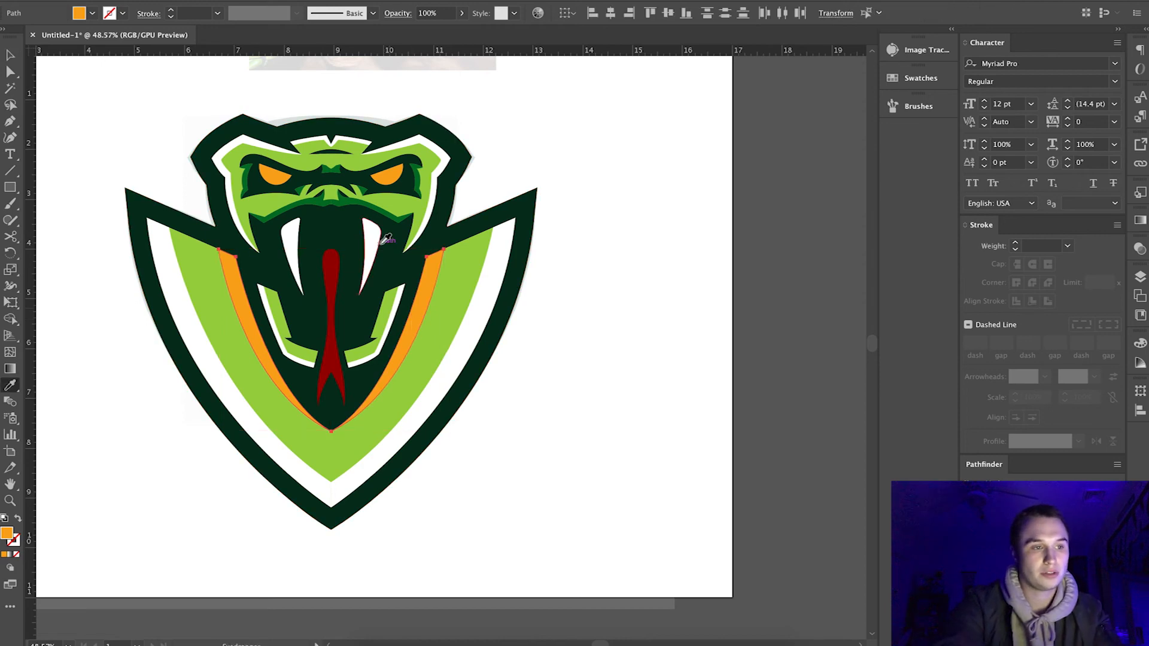
left_click(364, 202)
left_click(10, 55)
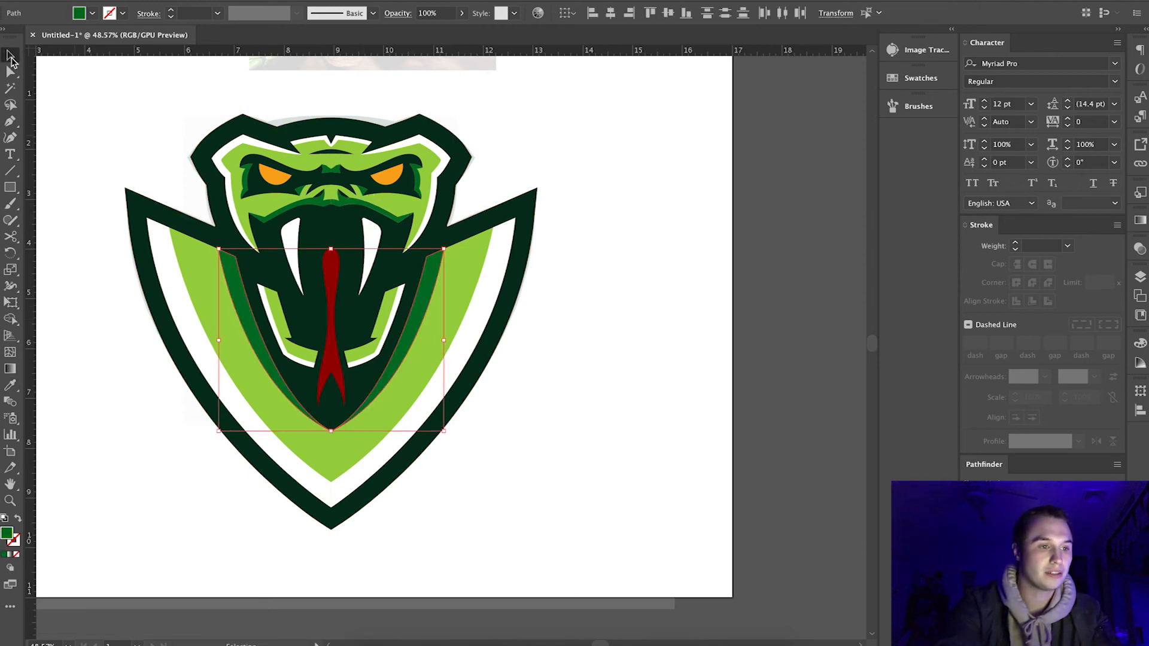
left_click(121, 116)
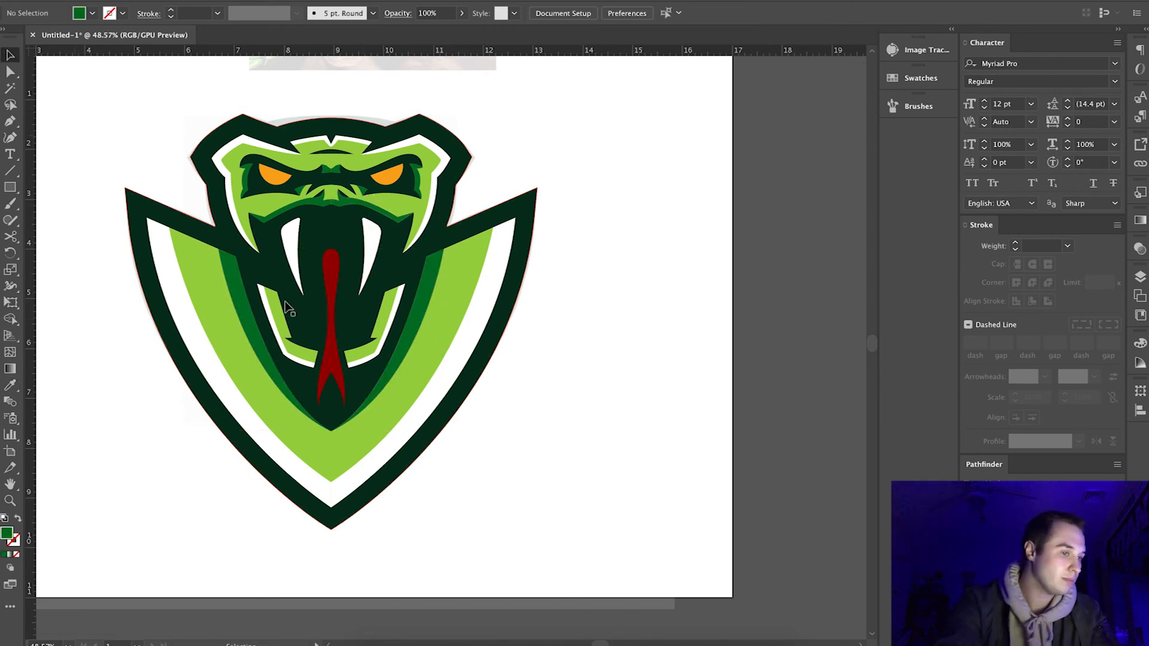
Recolor both halves of the white shield band with the orange sampled from the snake's eye.
left_click(437, 412)
left_click(251, 424, "shift")
key("i")
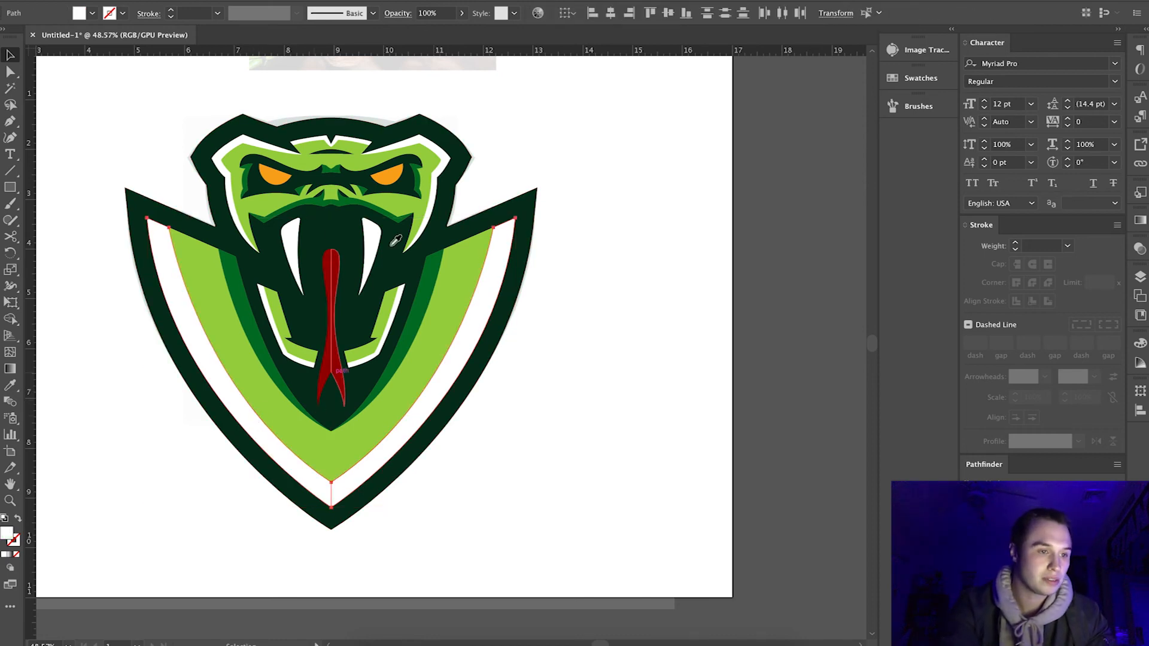
left_click(385, 176)
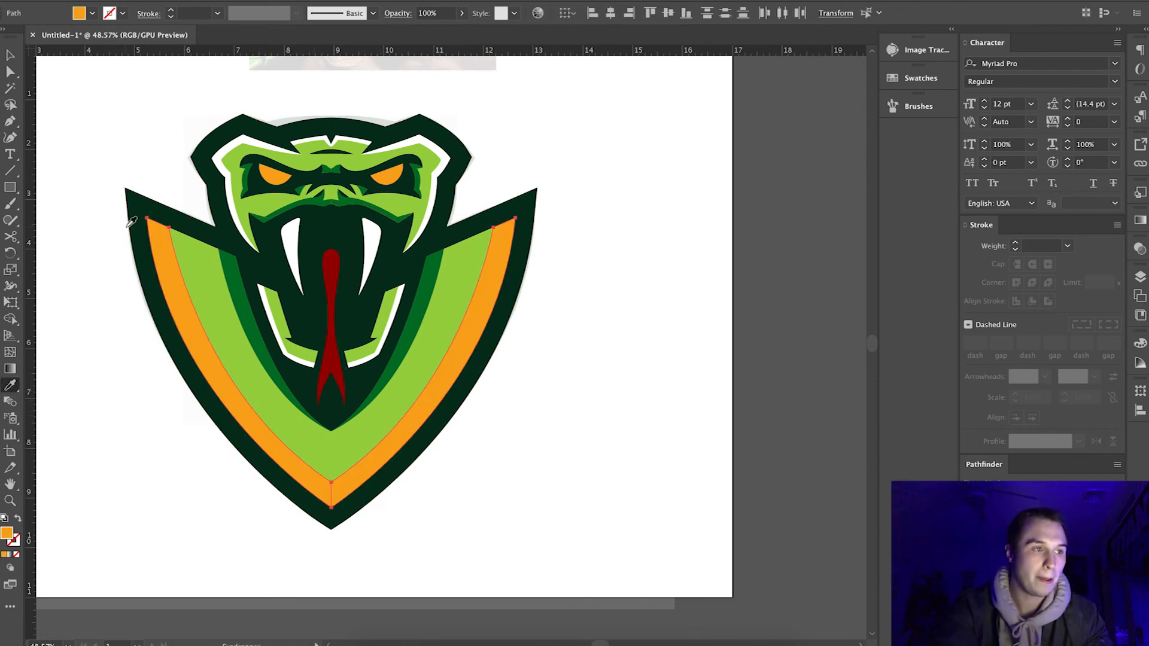
left_click(10, 58)
left_click(82, 114)
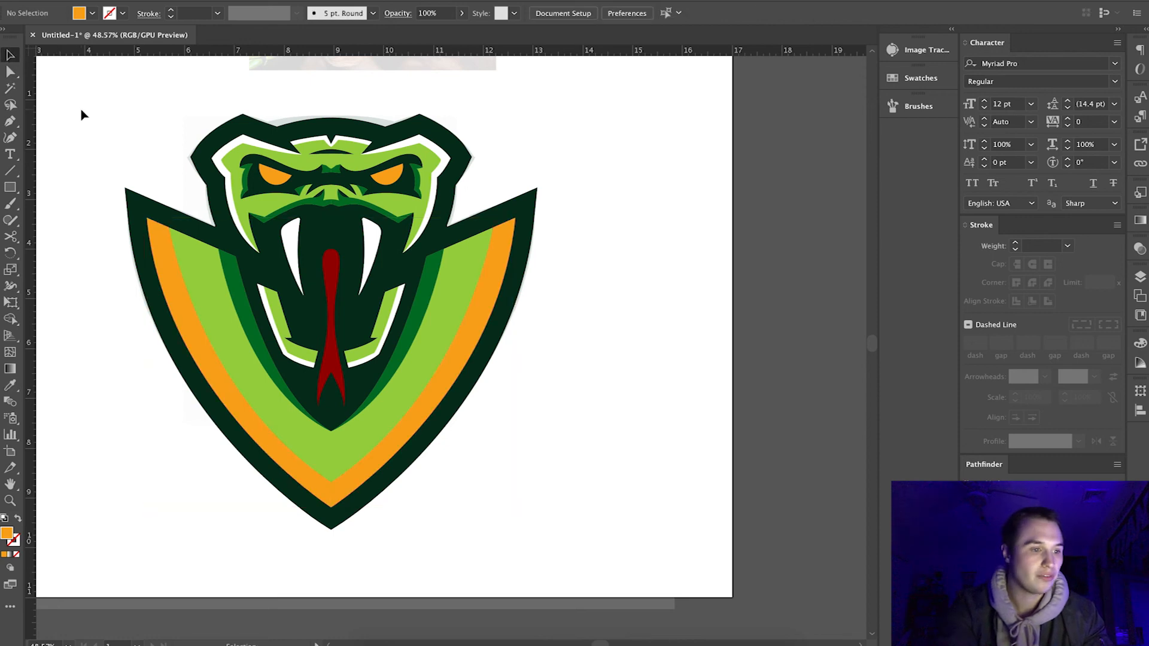
Undo the orange recoloring of both halves of the shield band.
key("ctrl+z")
left_click(82, 114)
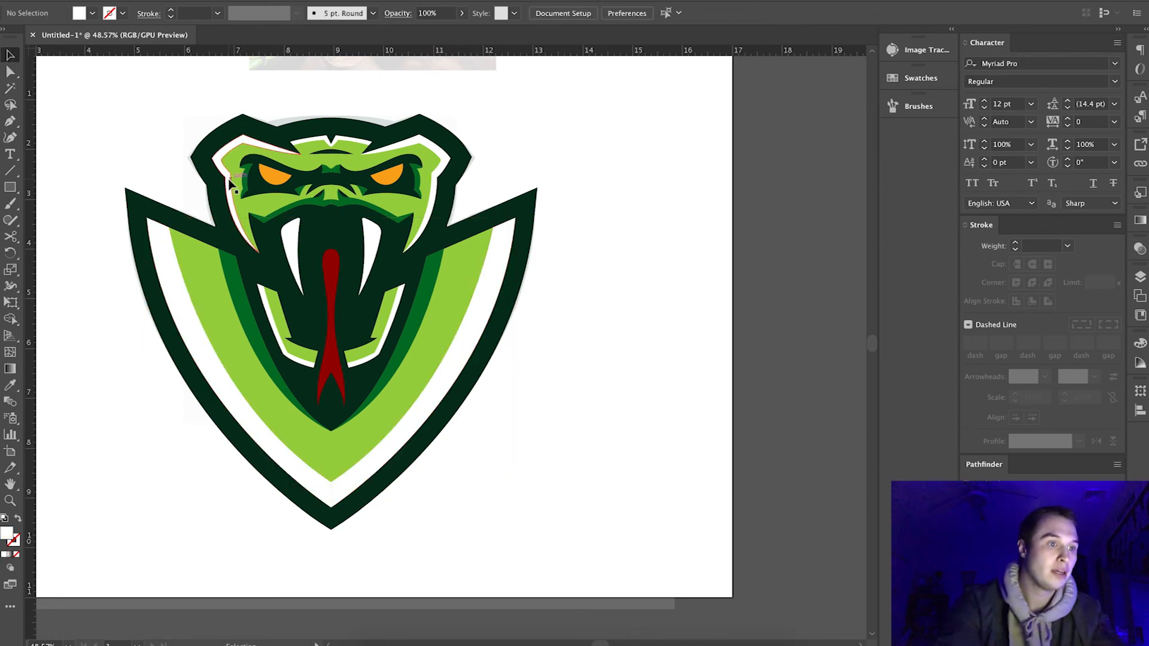
Sample the dark green from the snake's face as the drawing color for a pupil.
scroll(378, 180, "up", 6)
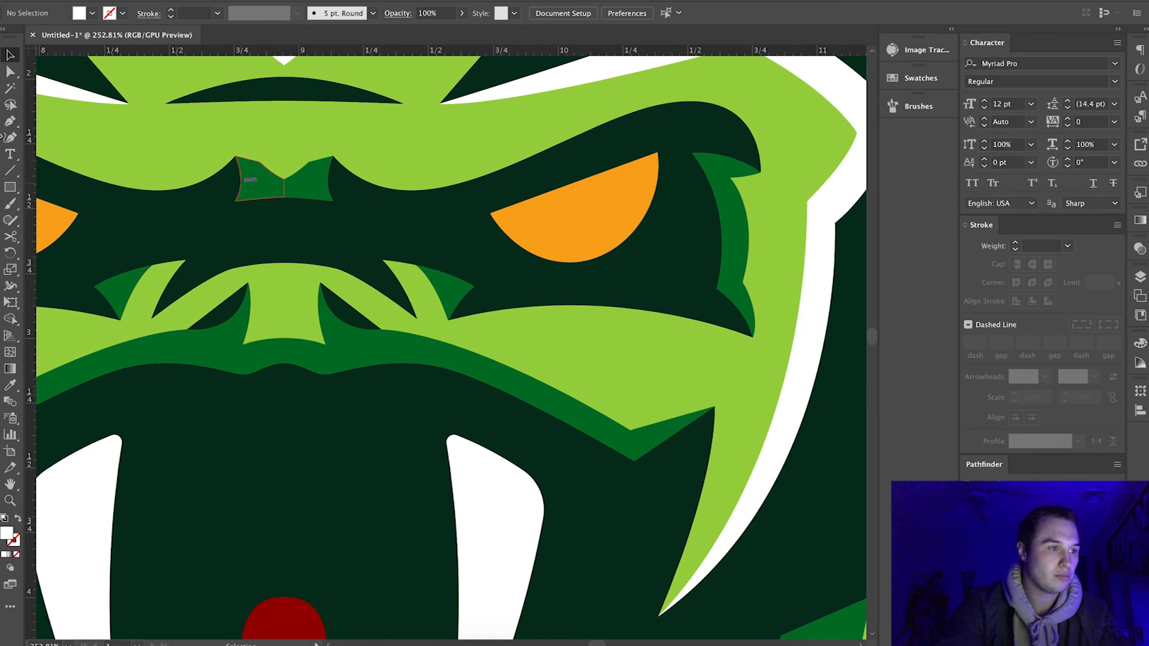
left_click(10, 120)
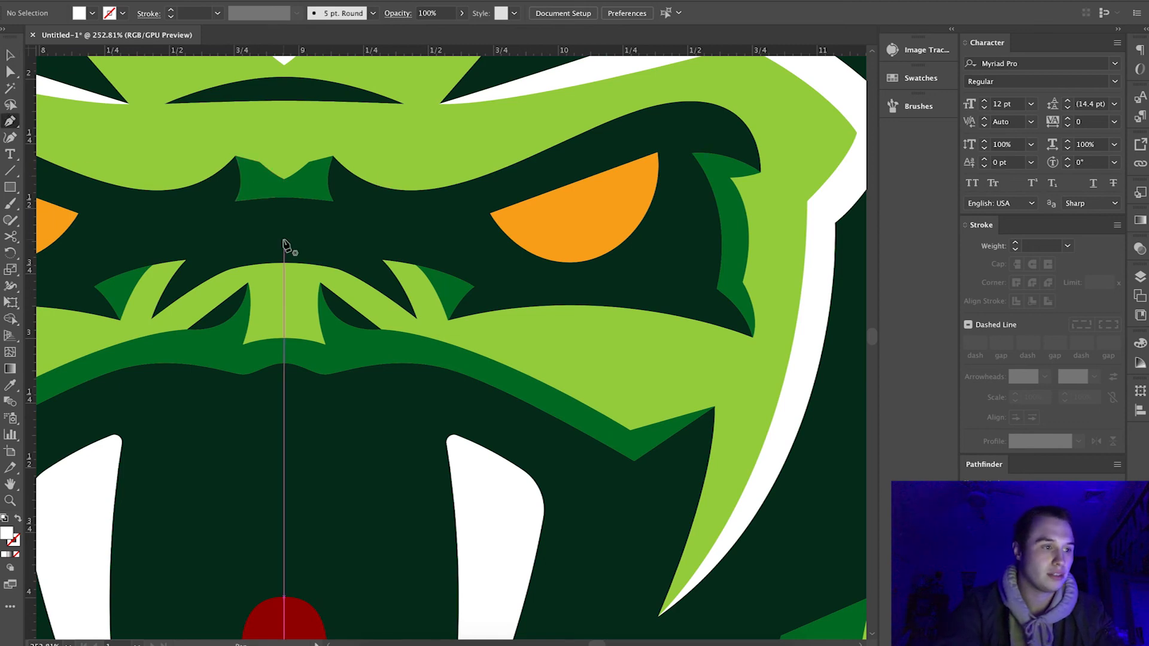
left_click(11, 203)
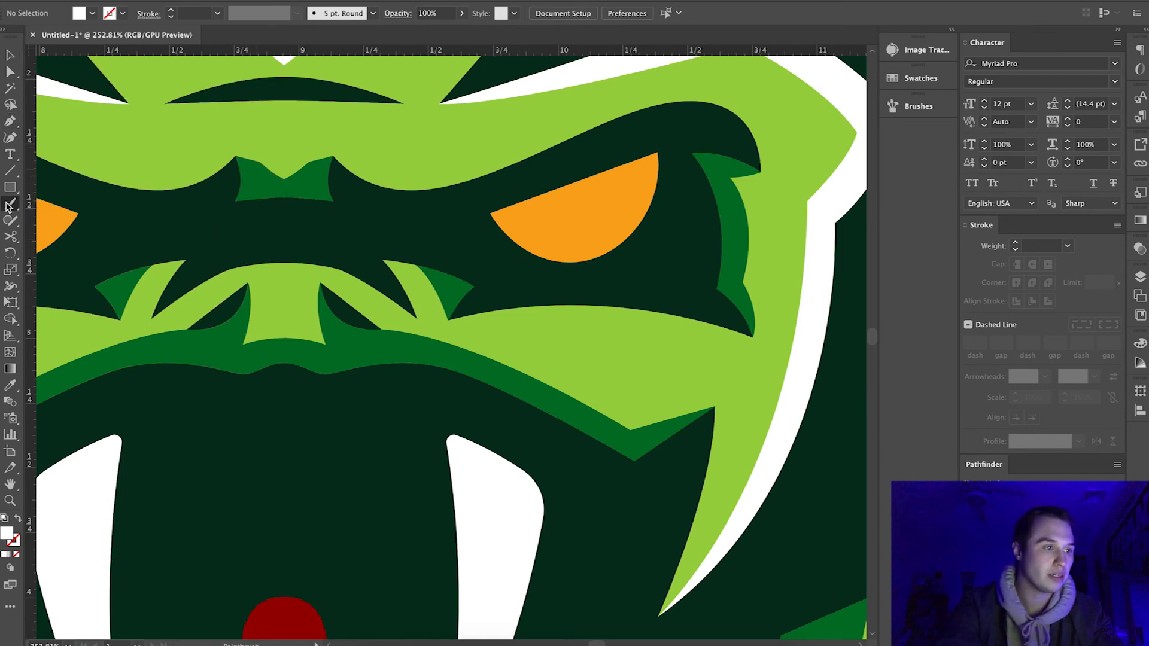
left_click(11, 385)
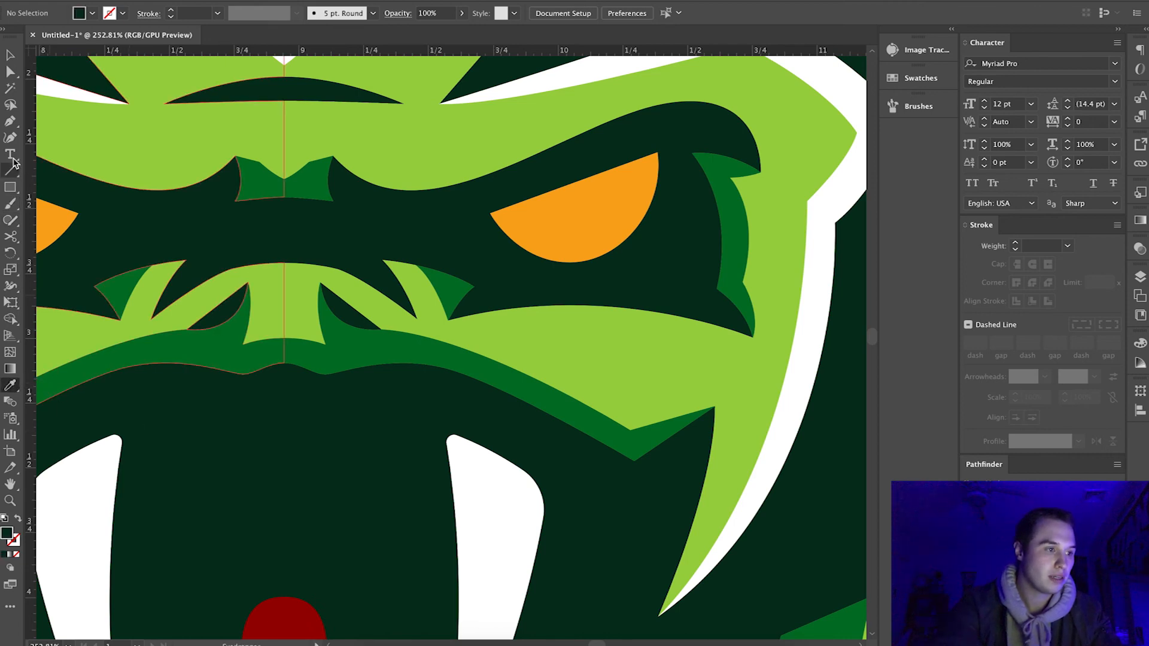
Try painting a dark green slit pupil in the right eye with the Paintbrush tool.
left_click(12, 205)
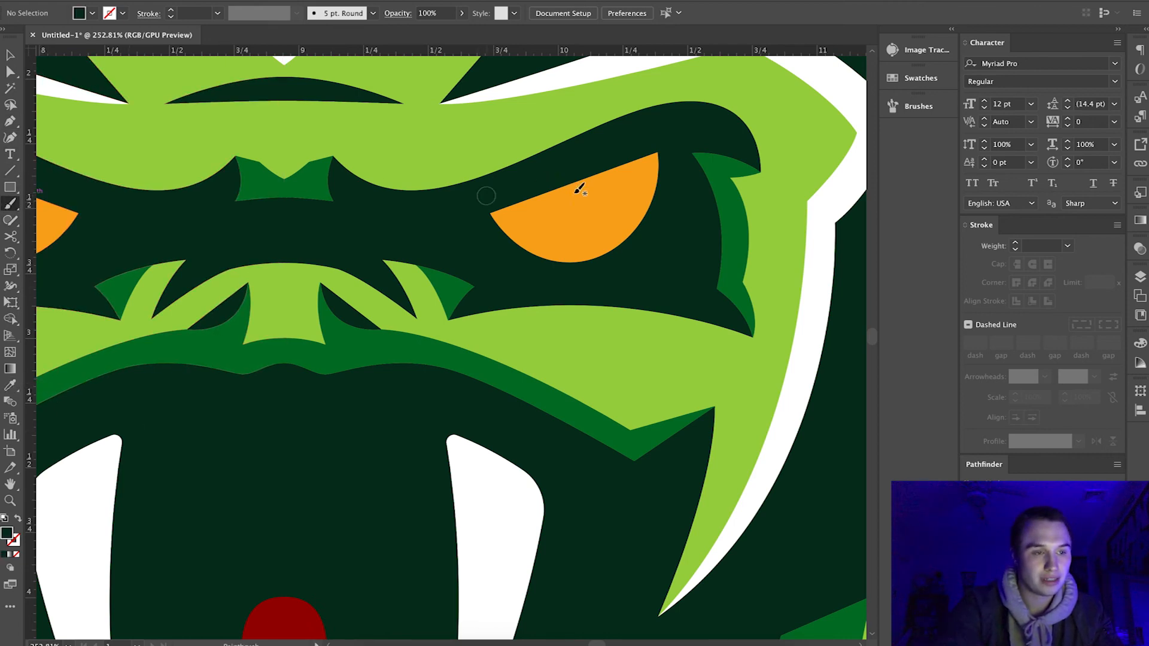
mouse_move(559, 175)
left_mouse_down()
mouse_move(564, 223)
mouse_move(586, 170)
left_mouse_up()
scroll(616, 291, "down", 5)
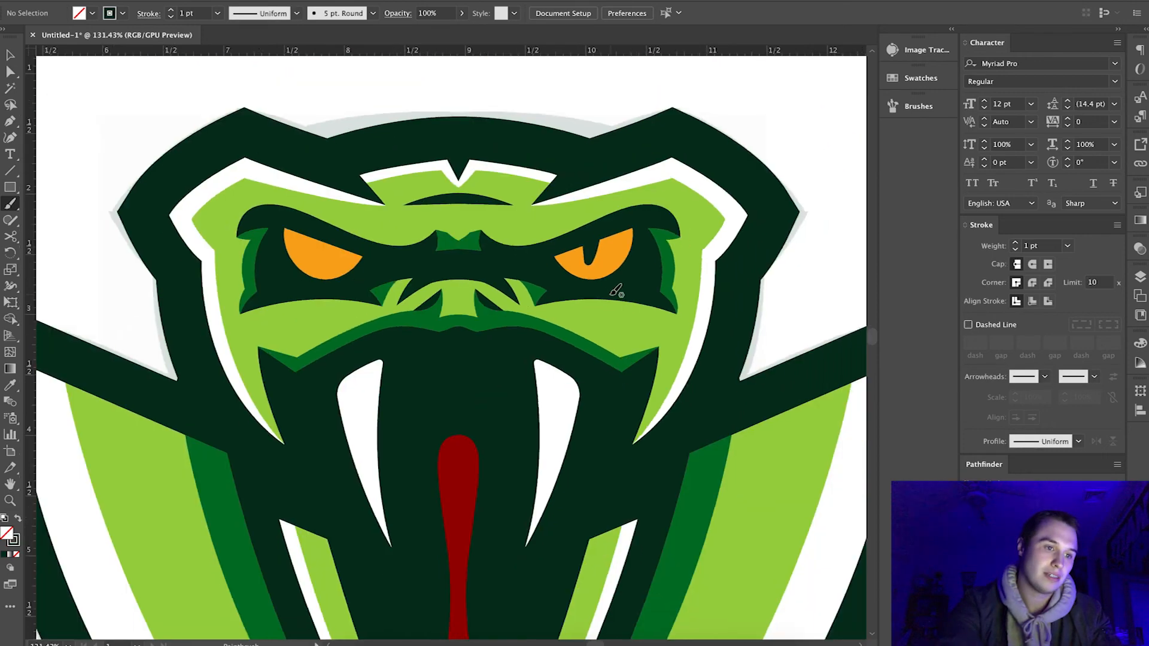
scroll(616, 292, "up", 2)
scroll(654, 255, "up", 4)
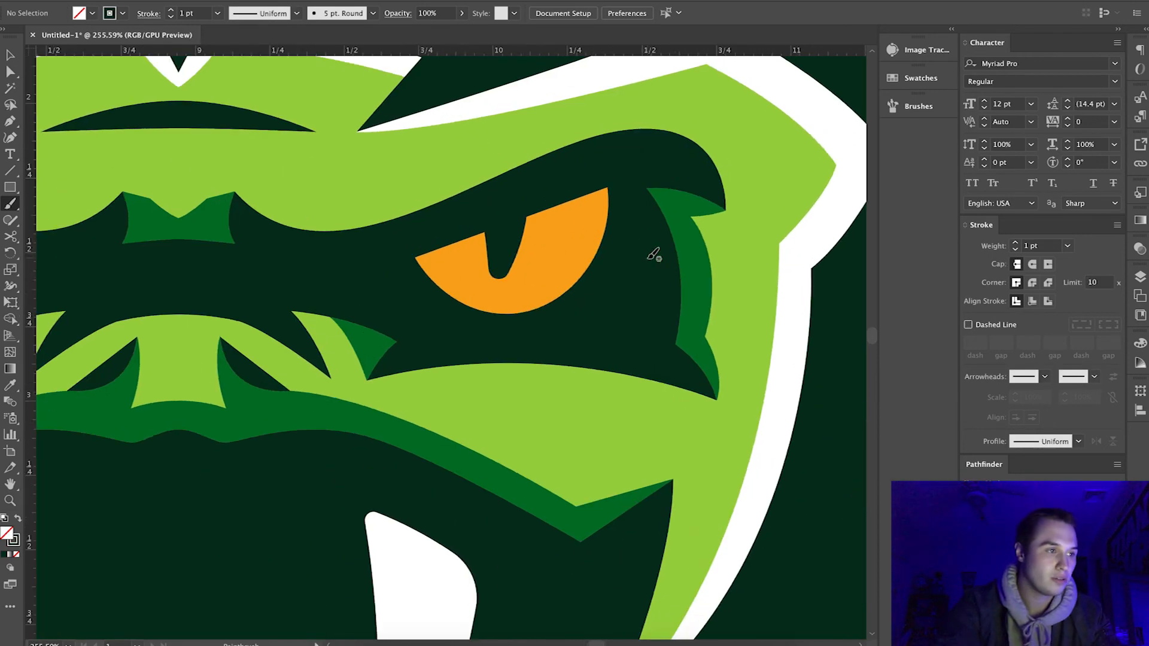
Draw a closed, pointed slit-pupil outline with curved sides over the right eye using the Pen tool.
key("v")
key("p")
left_click(479, 217)
left_click_drag(491, 291, 537, 131)
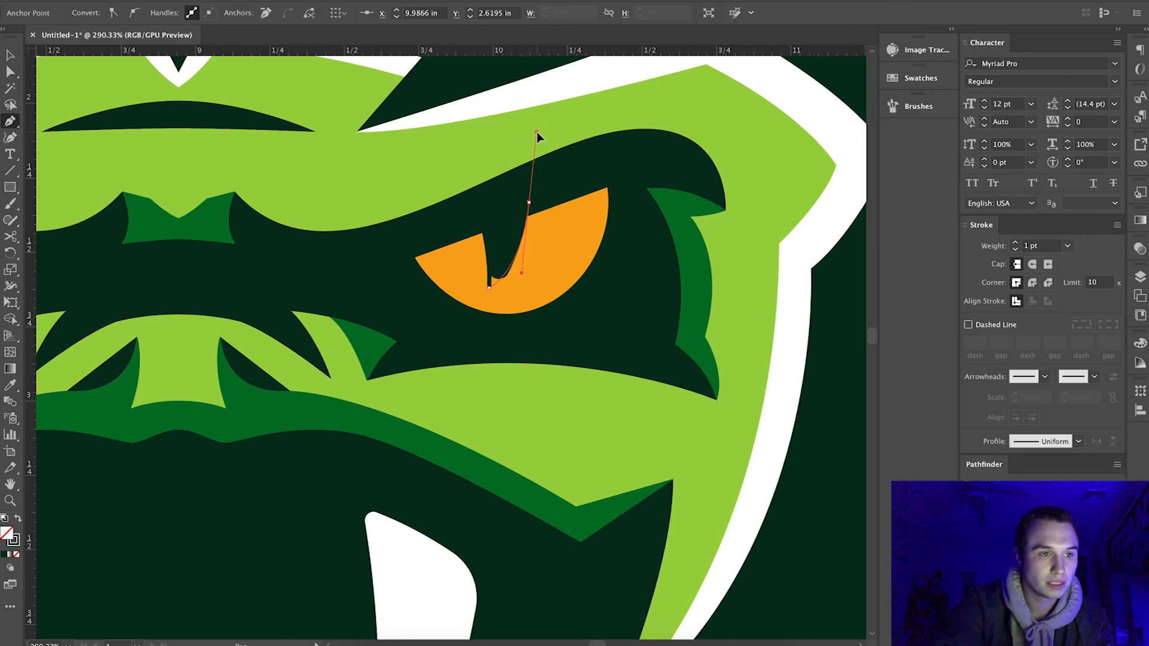
left_click(529, 202)
left_click(480, 218)
Delete the painted brush-stroke pupil beneath the Pen outline in the right eye.
left_click(10, 55)
key("super+c")
key("super+f")
left_click_drag(528, 246, 520, 245)
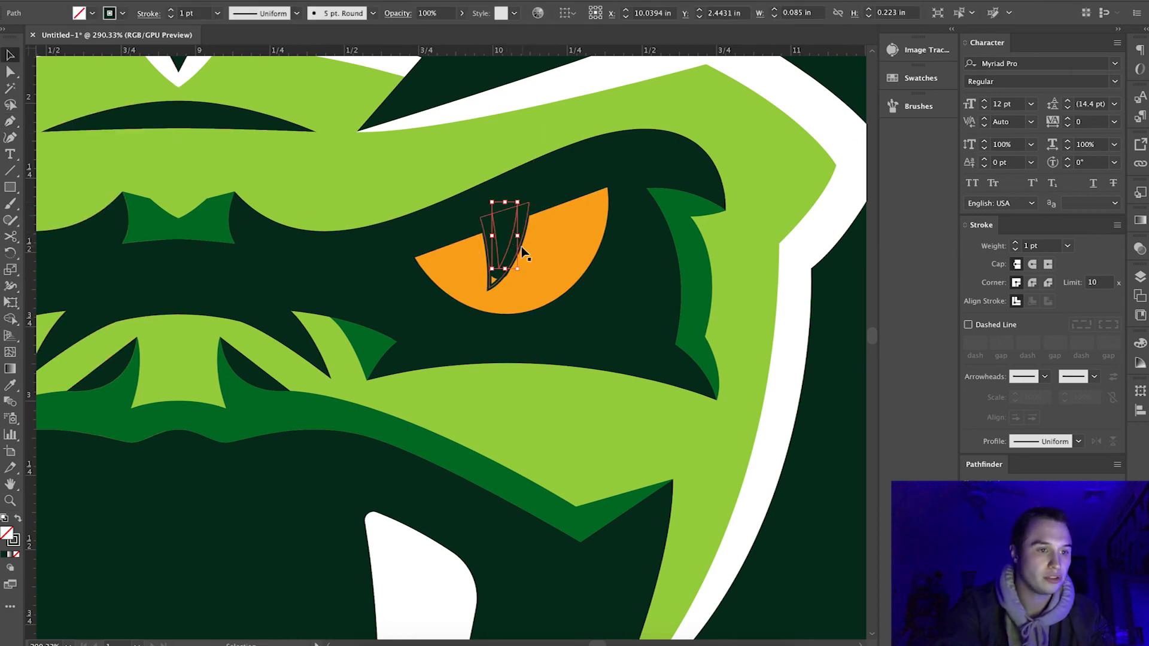
scroll(522, 247, "up", 6)
key("Delete")
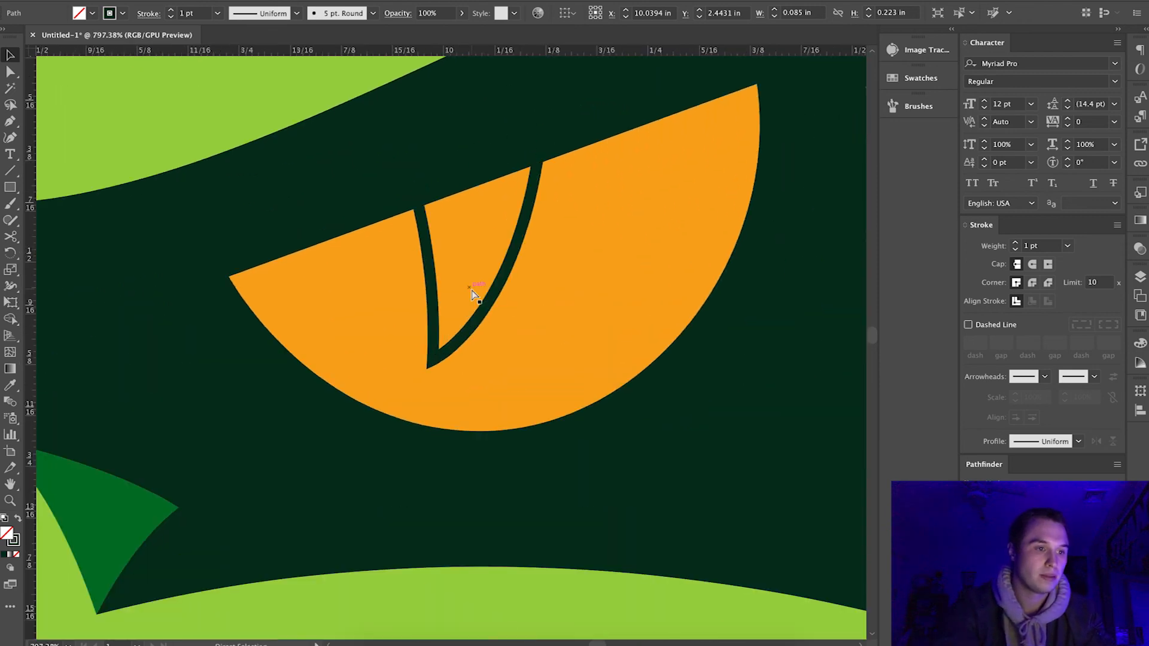
Swap the pupil outline's stroke and fill to make it a solid dark green shape without a stroke.
left_click(436, 305)
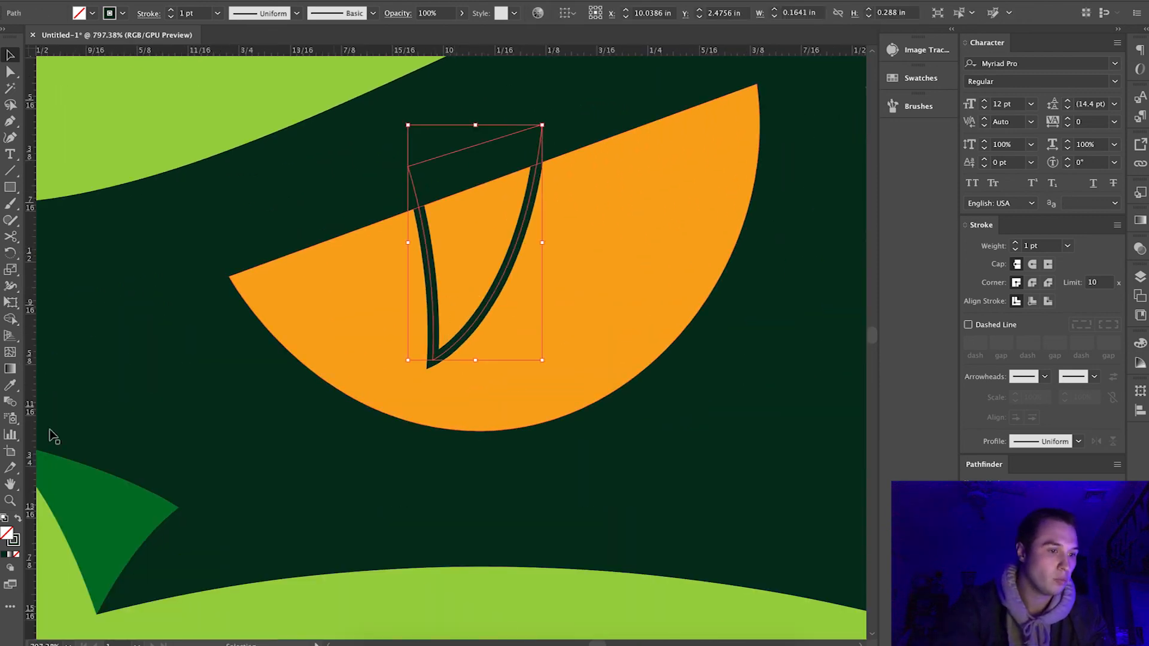
left_click(17, 518)
scroll(250, 446, "down", 10)
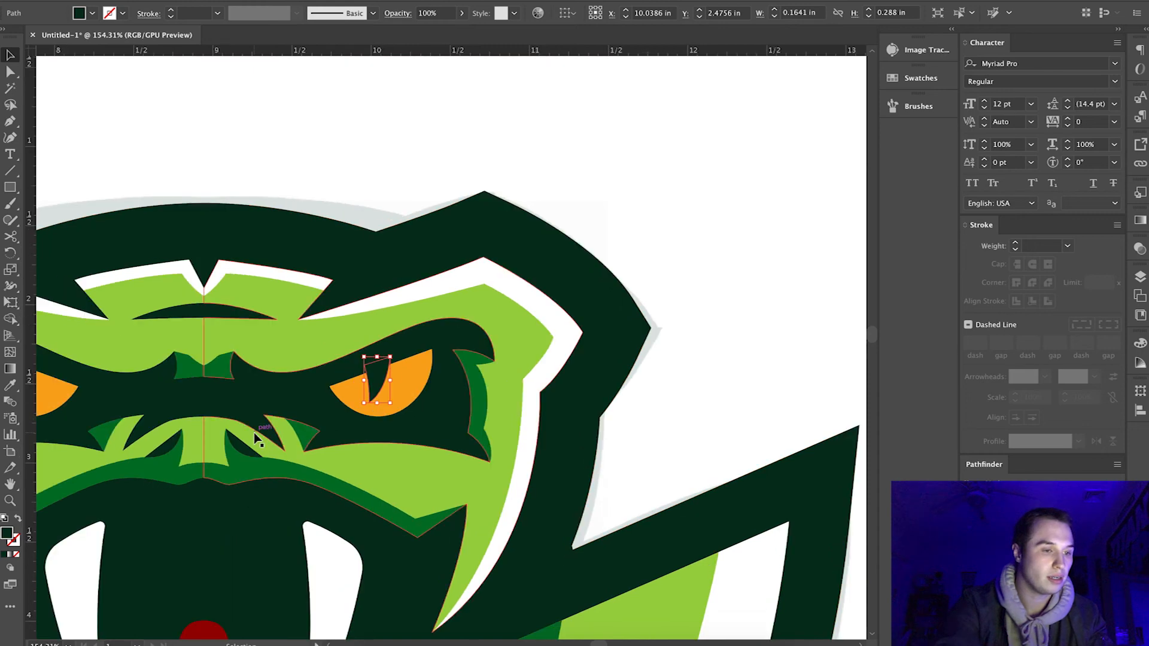
Cut the pupil shape out of the orange right eye with the Shape Builder tool.
scroll(395, 404, "up", 3)
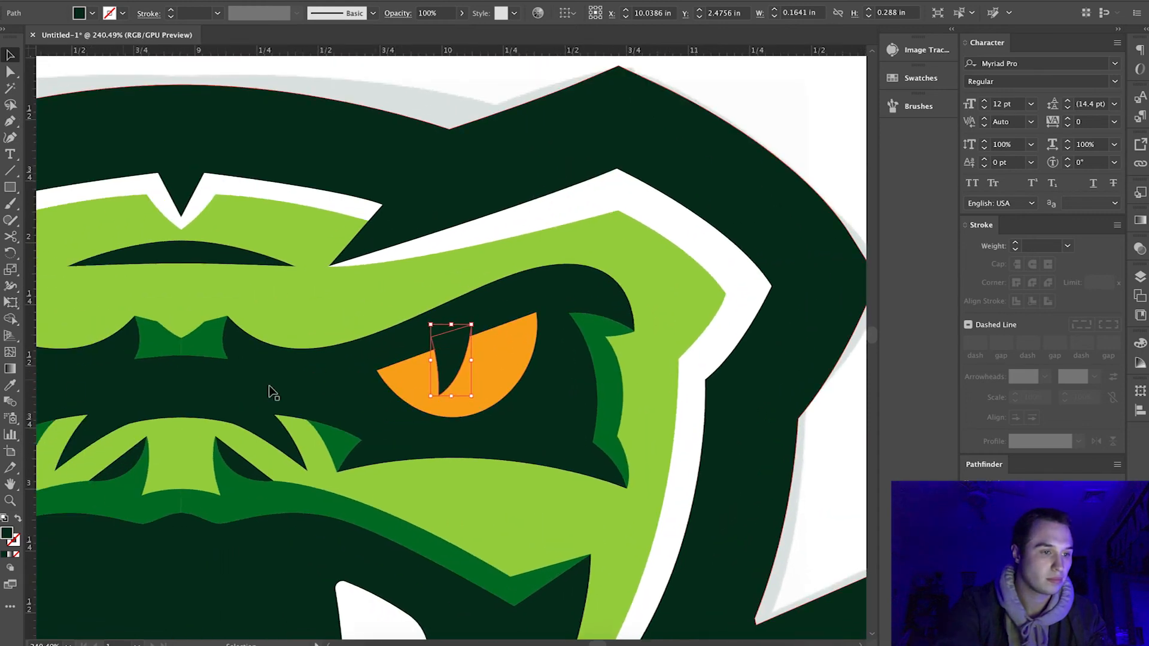
scroll(271, 392, "up", 2)
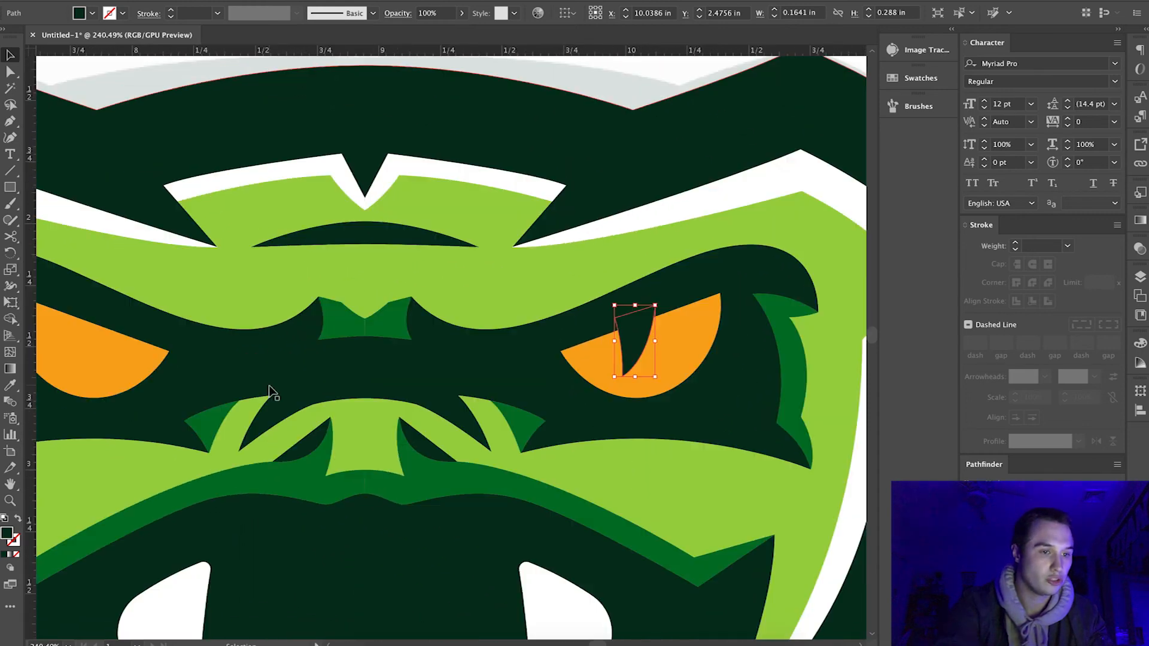
left_click(596, 373, "shift")
left_click(10, 319)
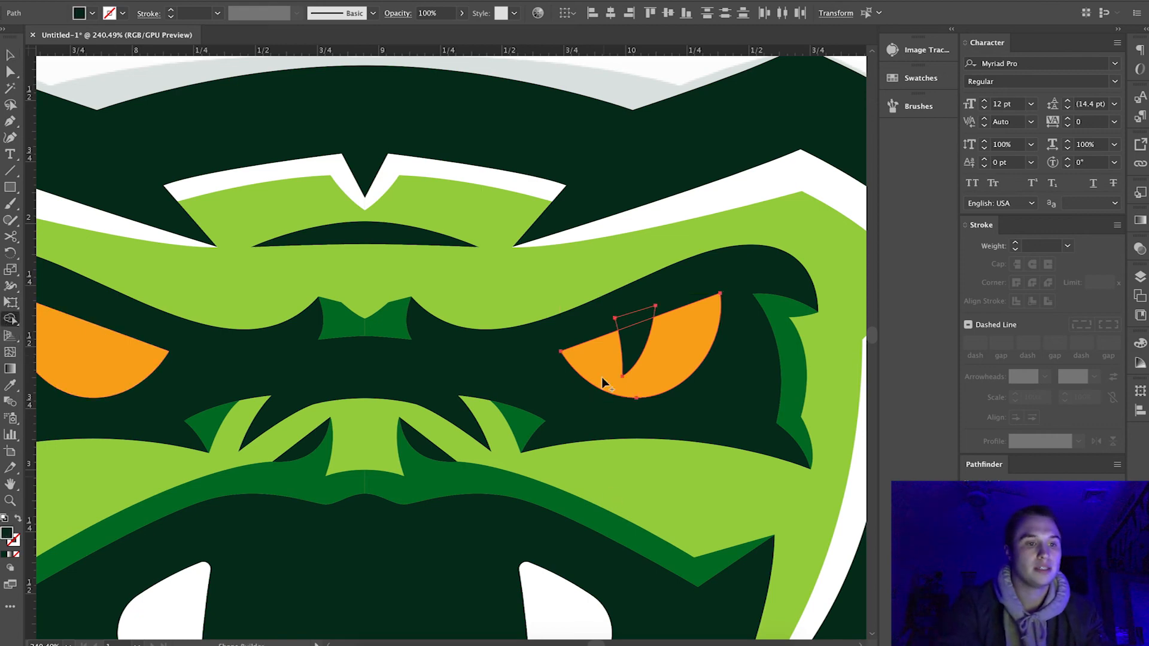
left_click(636, 326, "alt")
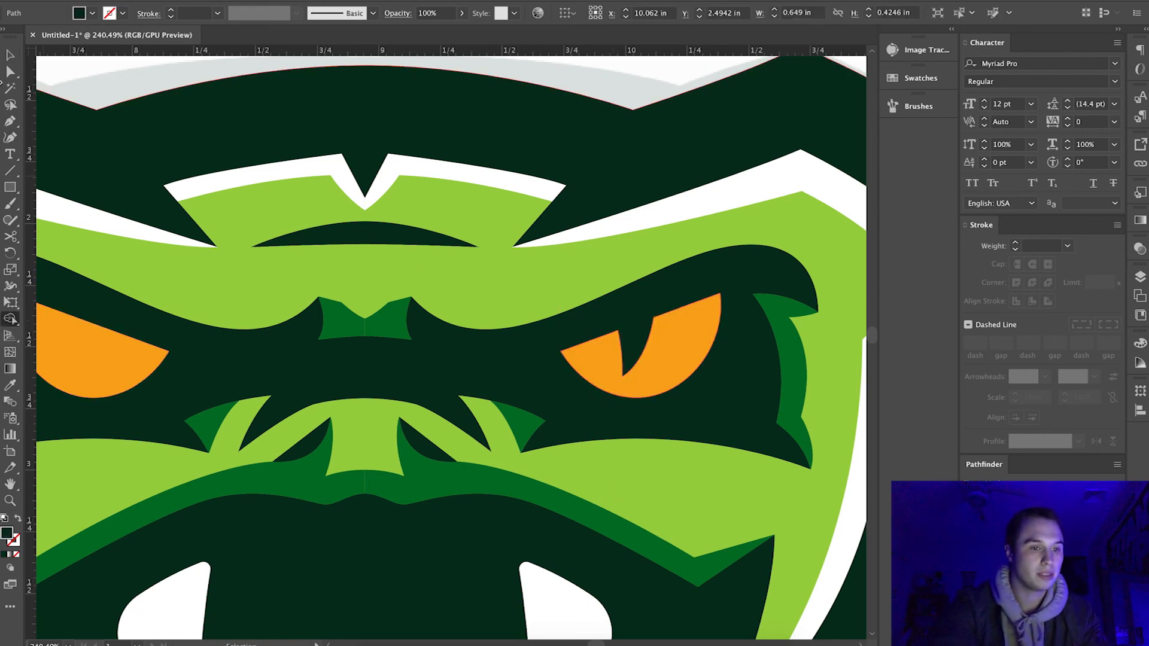
left_click(11, 55)
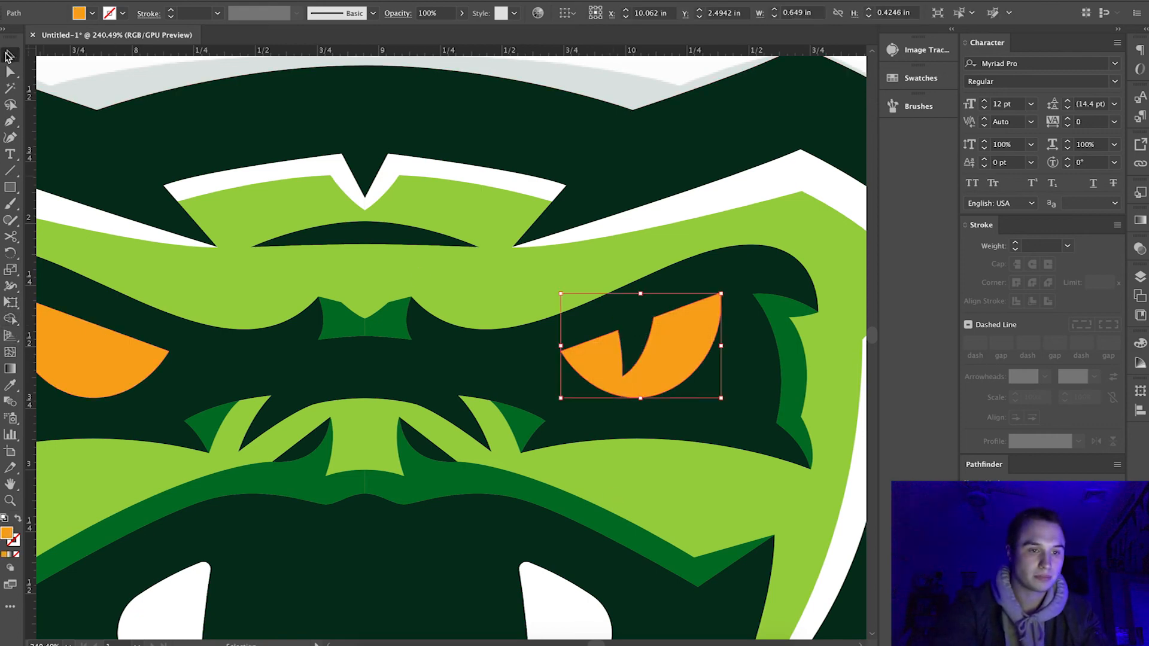
Duplicate the right eye over to the left eye and reflect the copy across the vertical axis.
left_click(721, 295)
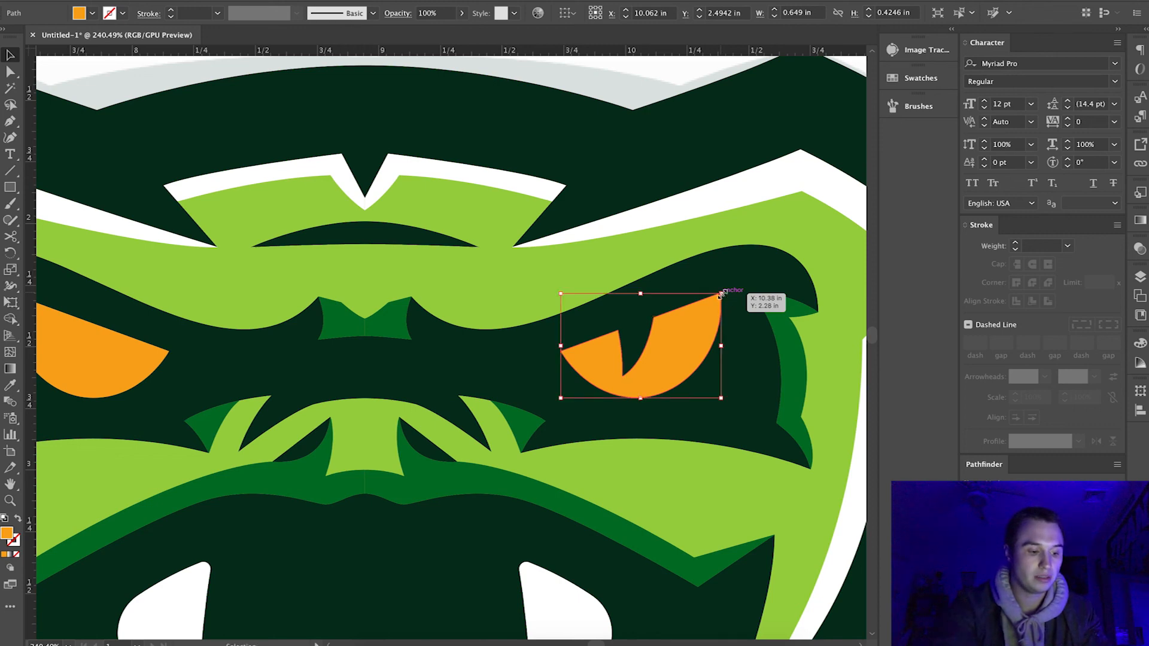
key("alt+super")
left_click_drag(721, 295, 223, 326)
left_click(197, 0)
mouse_move(158, 0)
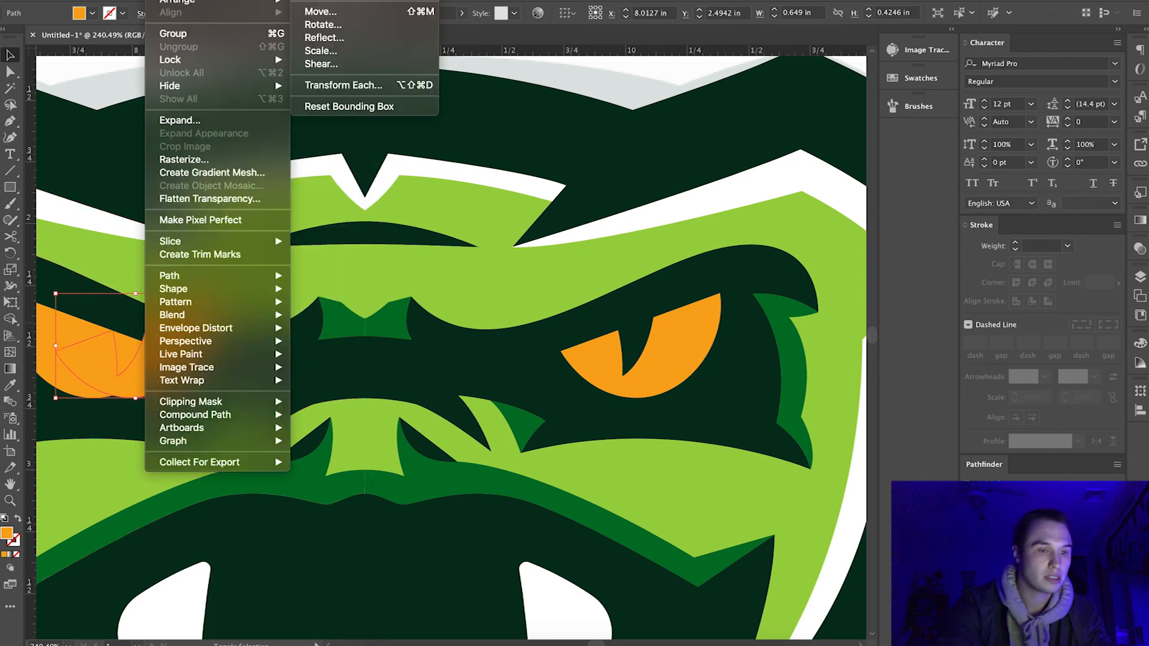
left_click(320, 37)
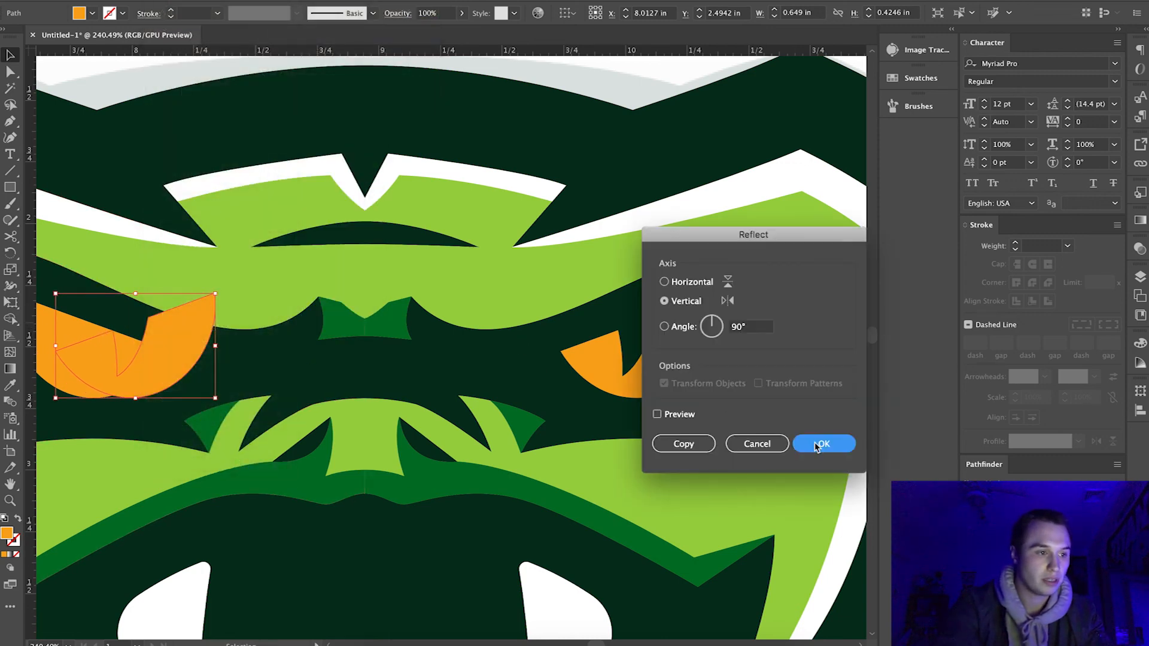
left_click(820, 443)
Align the mirrored eye exactly with the original left eye and replace the old solid shape with it.
scroll(277, 405, "left", 3)
scroll(277, 411, "up", 2)
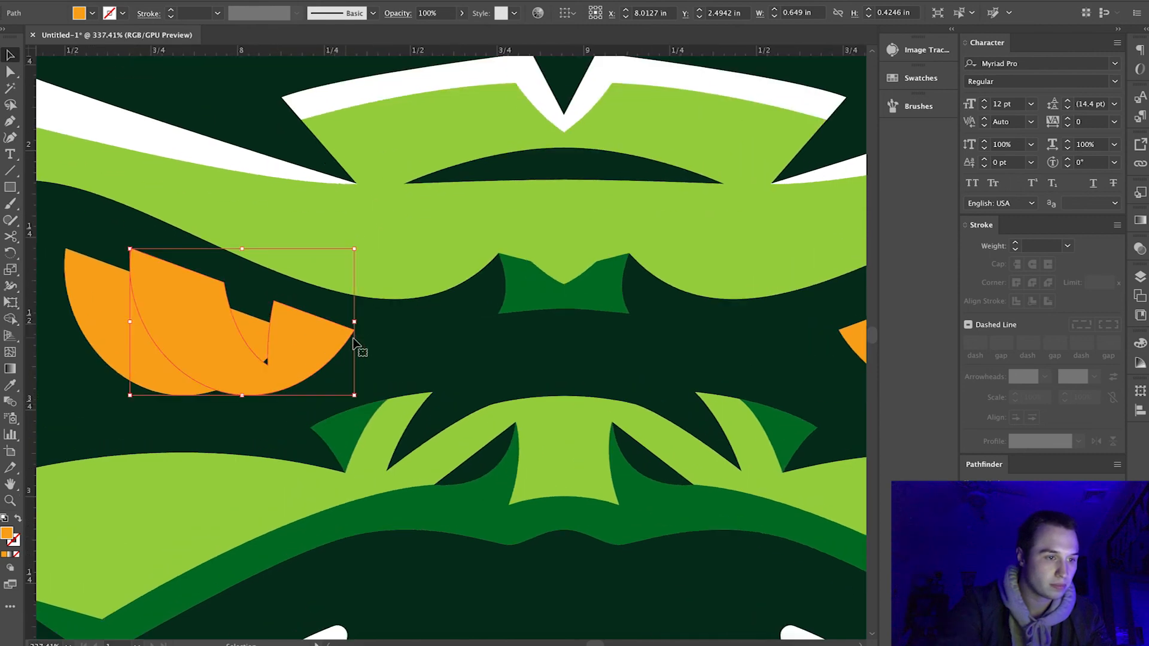
left_click_drag(354, 338, 290, 331)
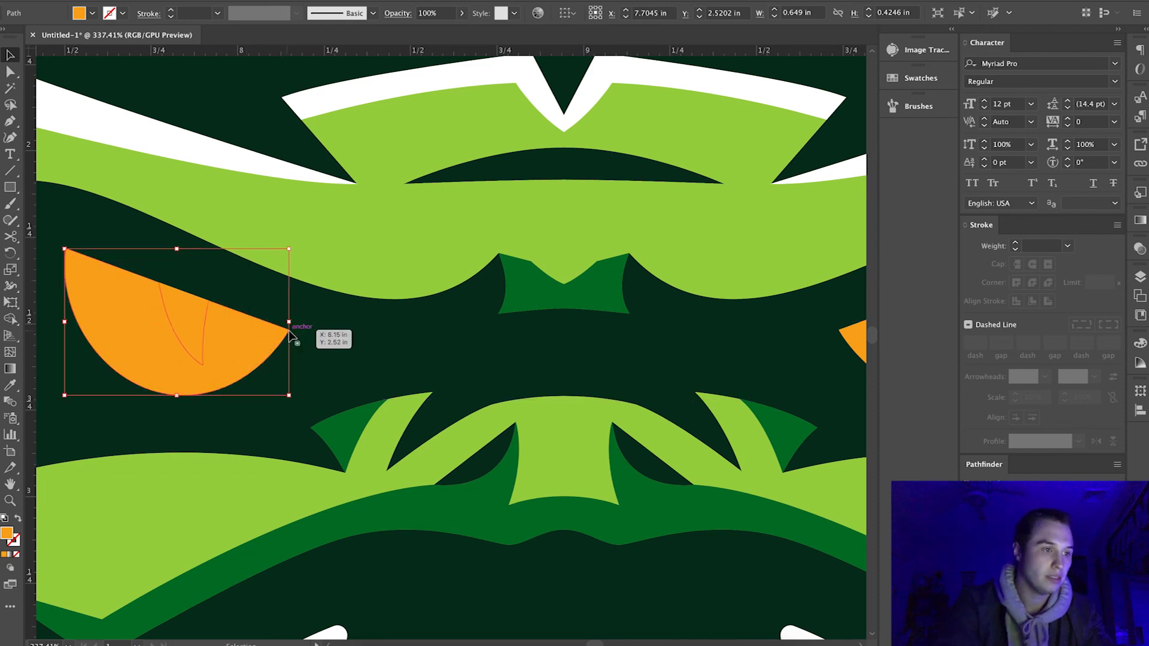
key("ctrl+shift+a")
Examine both slit pupils, the face details and the whole logo for symmetry and overall balance.
scroll(182, 320, "down", 10)
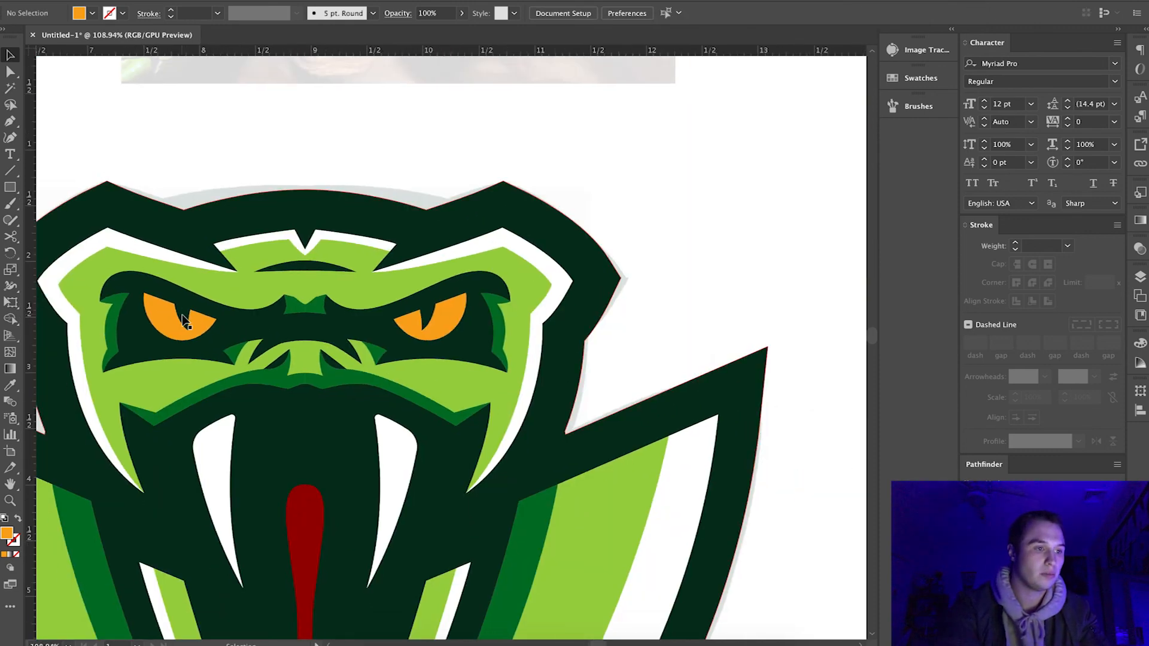
scroll(333, 306, "up", 5)
scroll(334, 306, "down", 4)
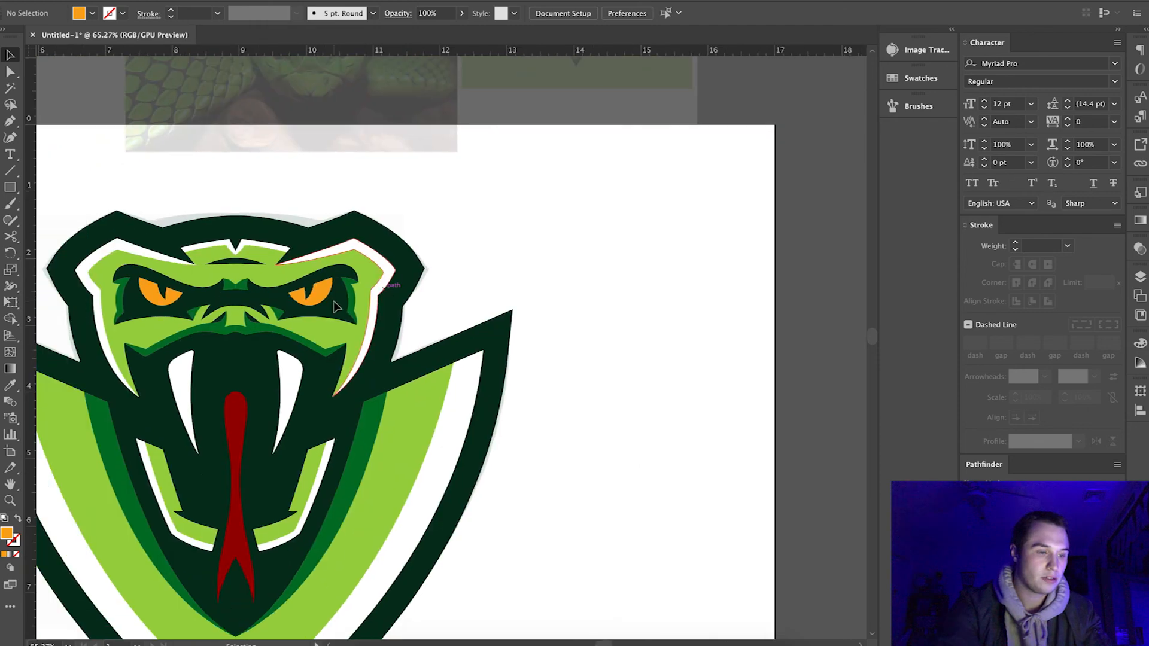
scroll(242, 542, "up", 3)
scroll(242, 544, "down", 5)
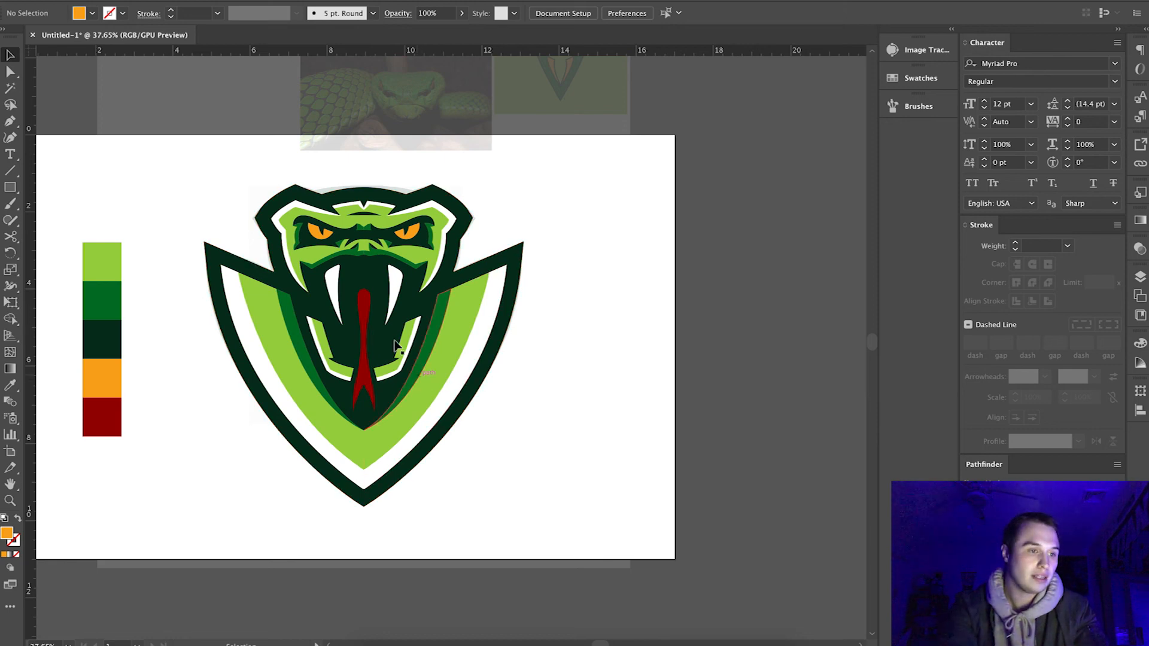
scroll(379, 335, "up", 4)
scroll(386, 326, "down", 3)
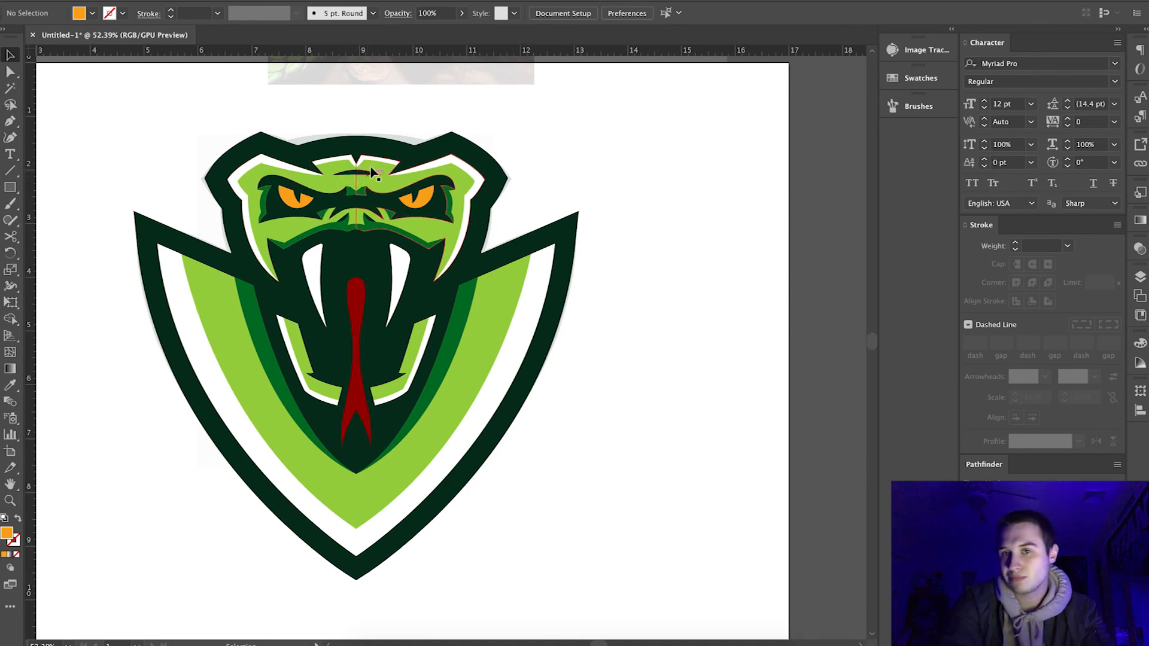
scroll(356, 174, "up", 3)
scroll(371, 174, "up", 2)
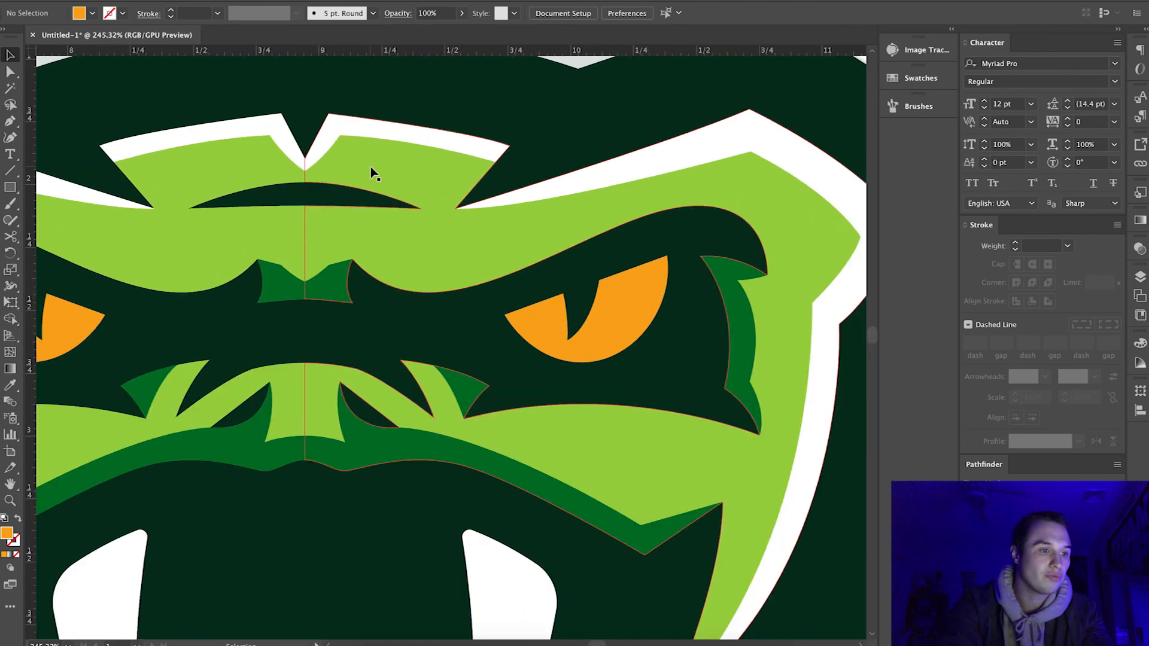
scroll(362, 239, "down", 2)
scroll(362, 242, "down", 3)
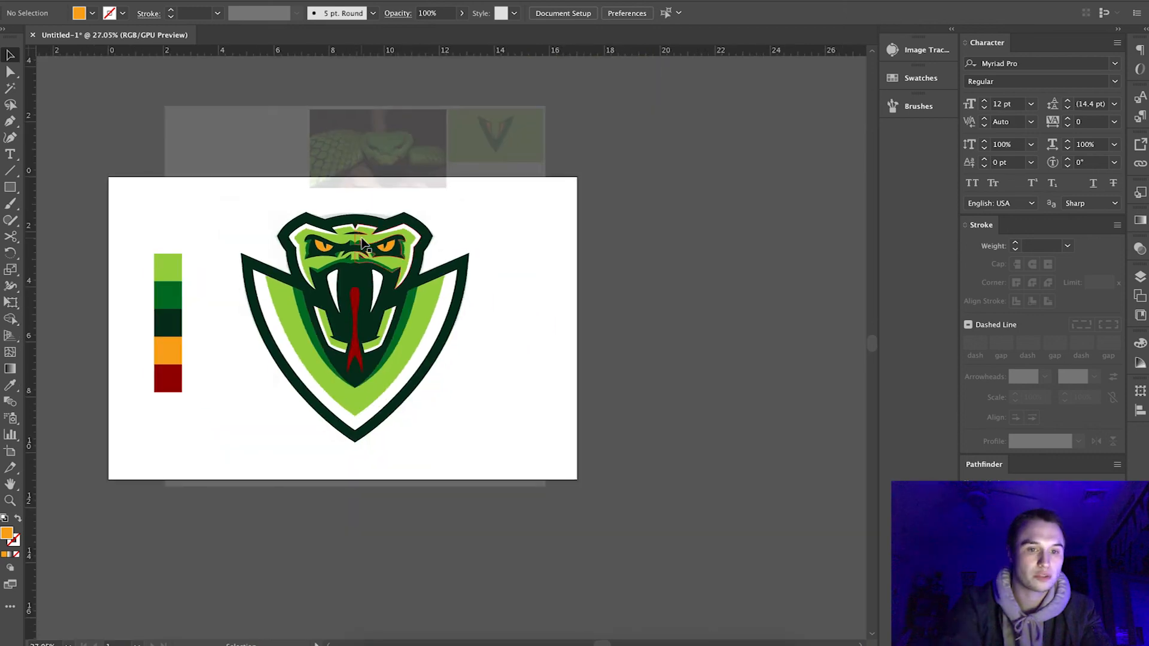
scroll(361, 242, "up", 2)
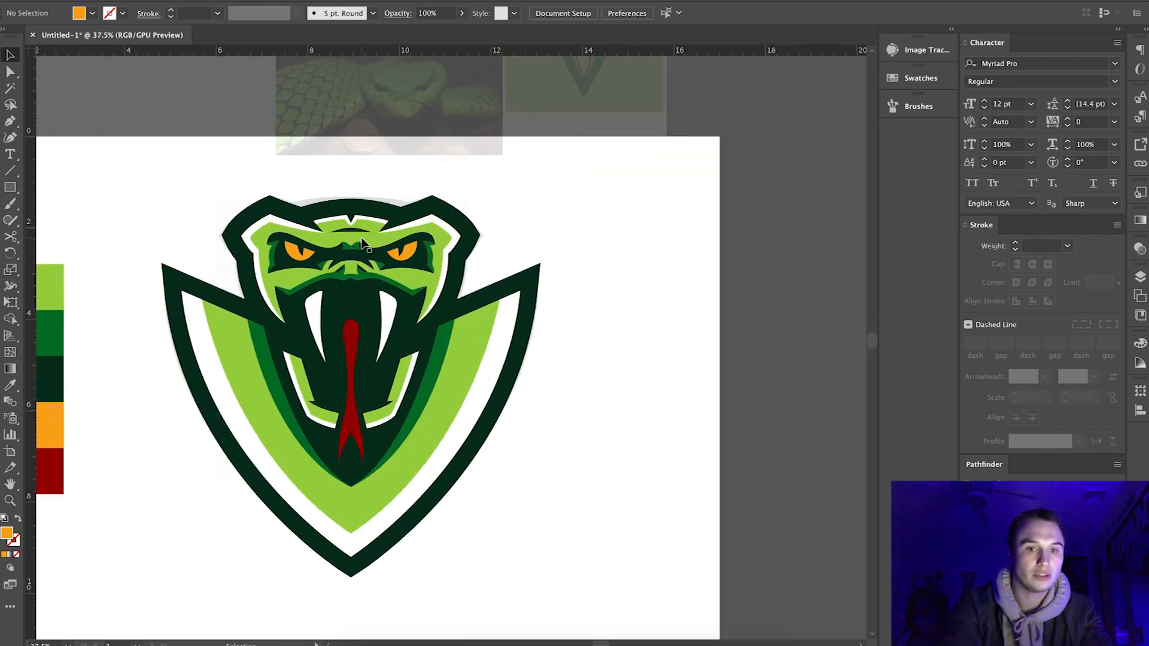
Hide Layer 1 with the faded reference images and color swatches, leaving only the logo on the artboard.
left_click(1140, 275)
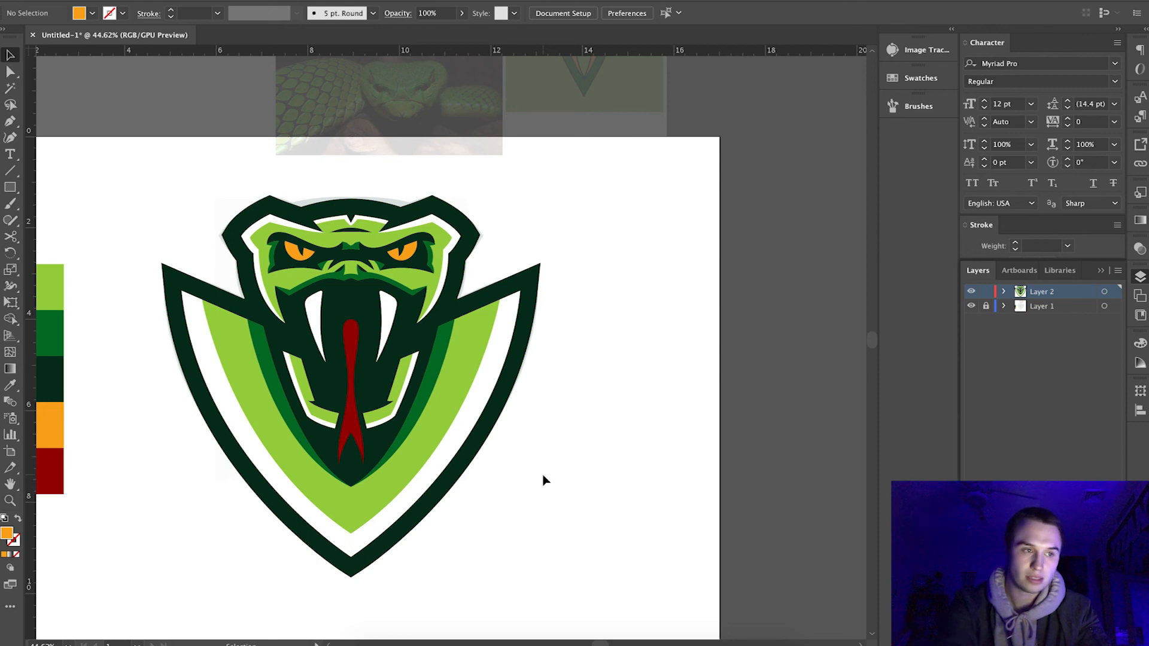
left_click(971, 306)
scroll(481, 315, "down", 2)
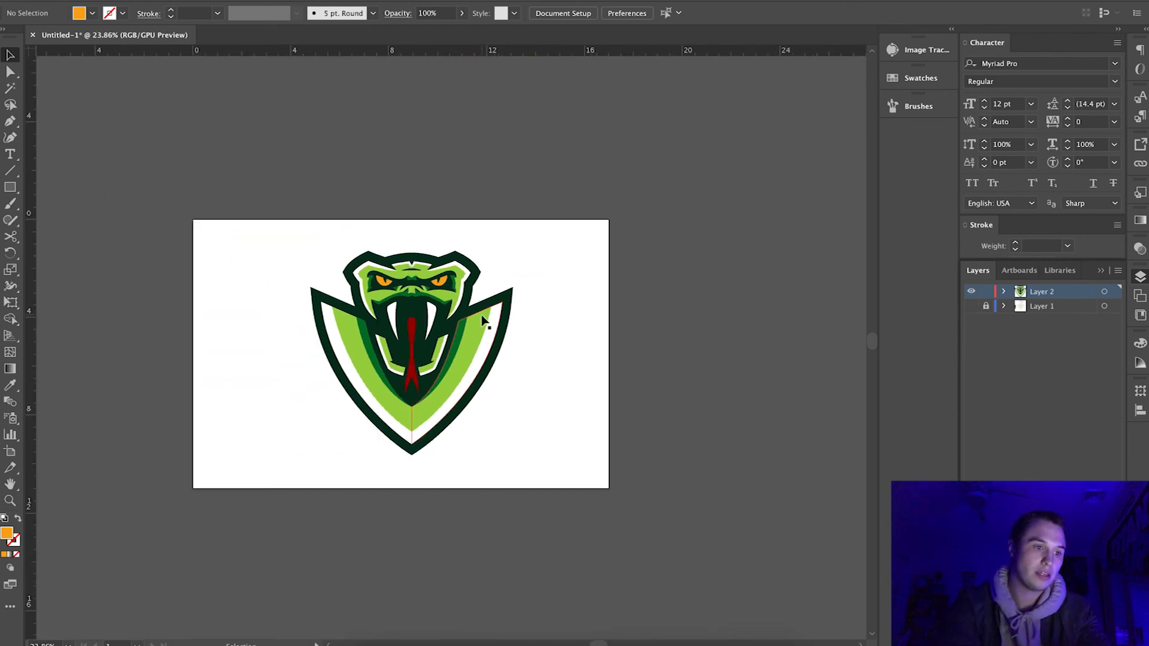
scroll(209, 290, "up", 2)
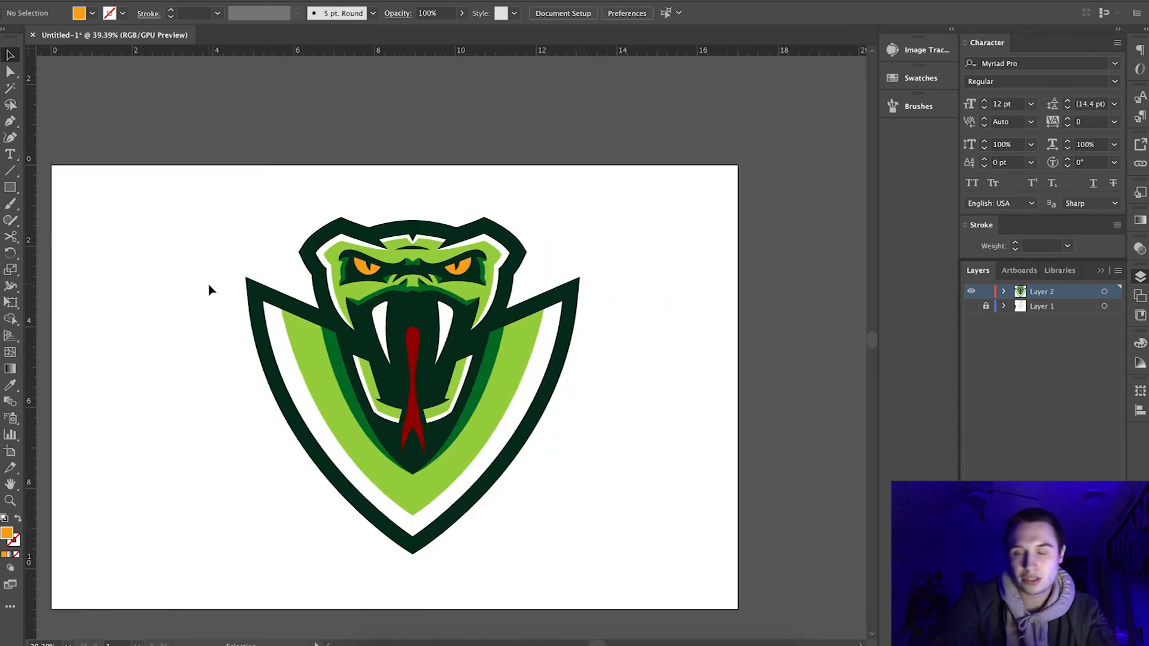
scroll(208, 289, "up", 3)
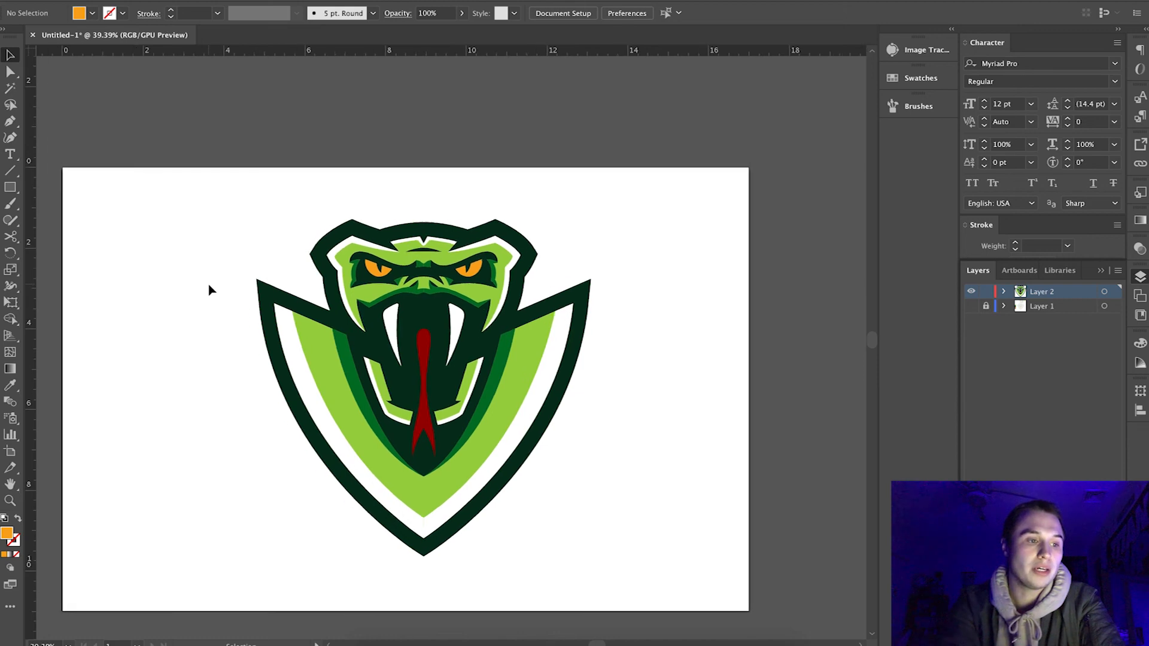
scroll(208, 290, "down", 1)
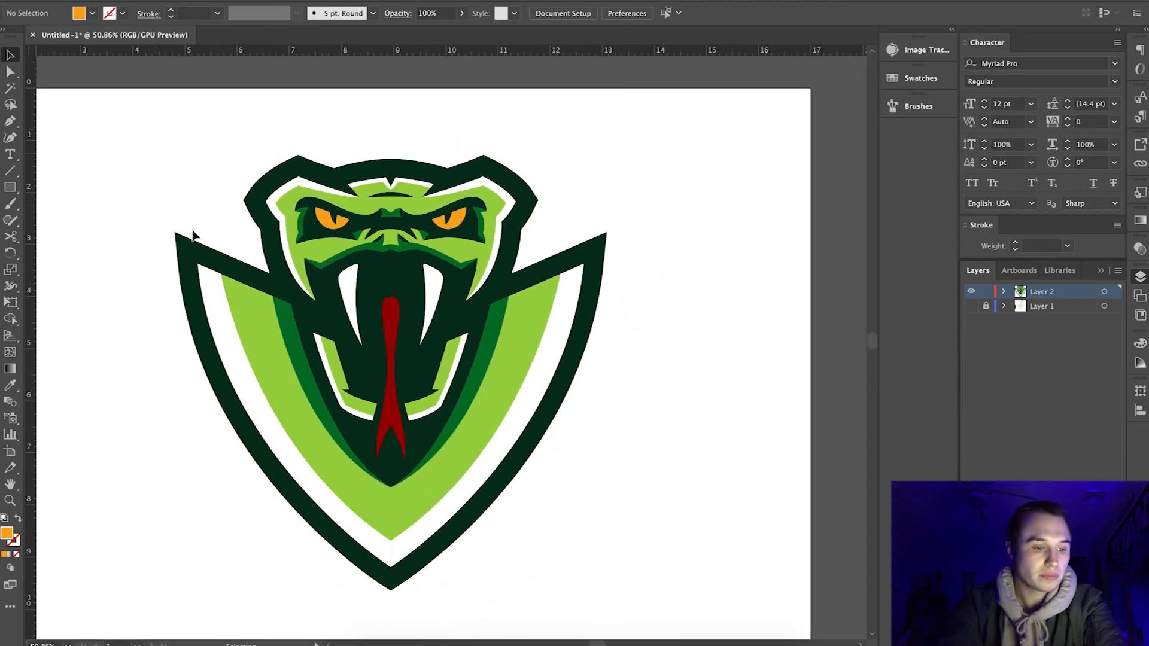
Make Layer 1 with the references and color swatches visible again and select the linked Untitled_Artwork.png image.
scroll(609, 449, "down", 2)
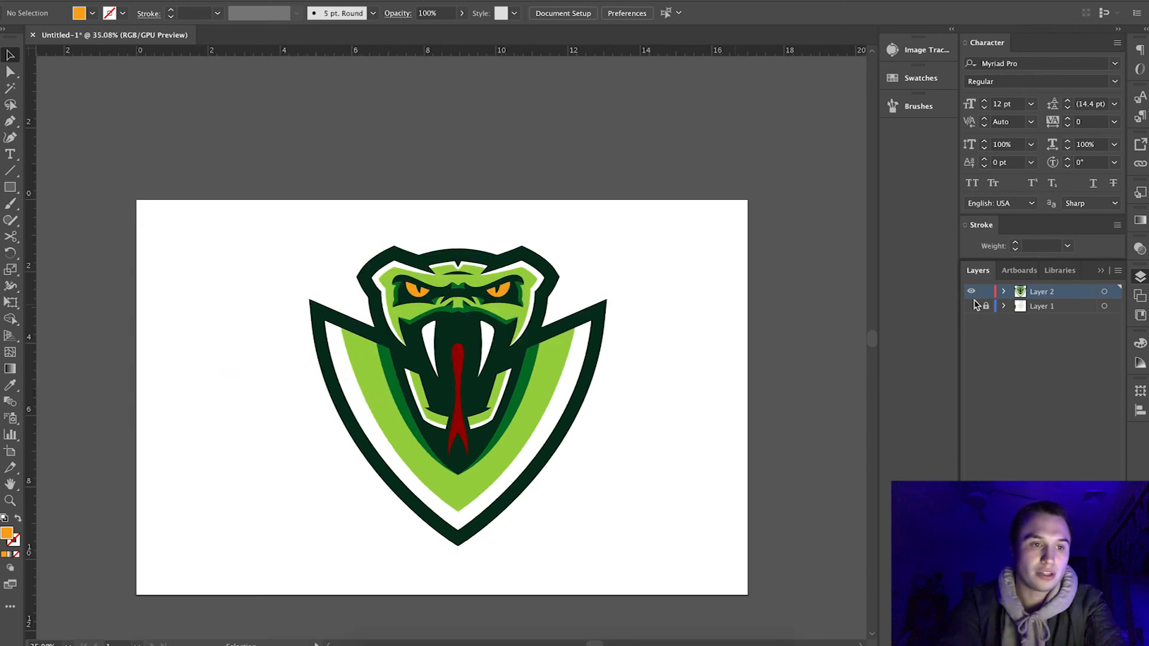
left_click(973, 306)
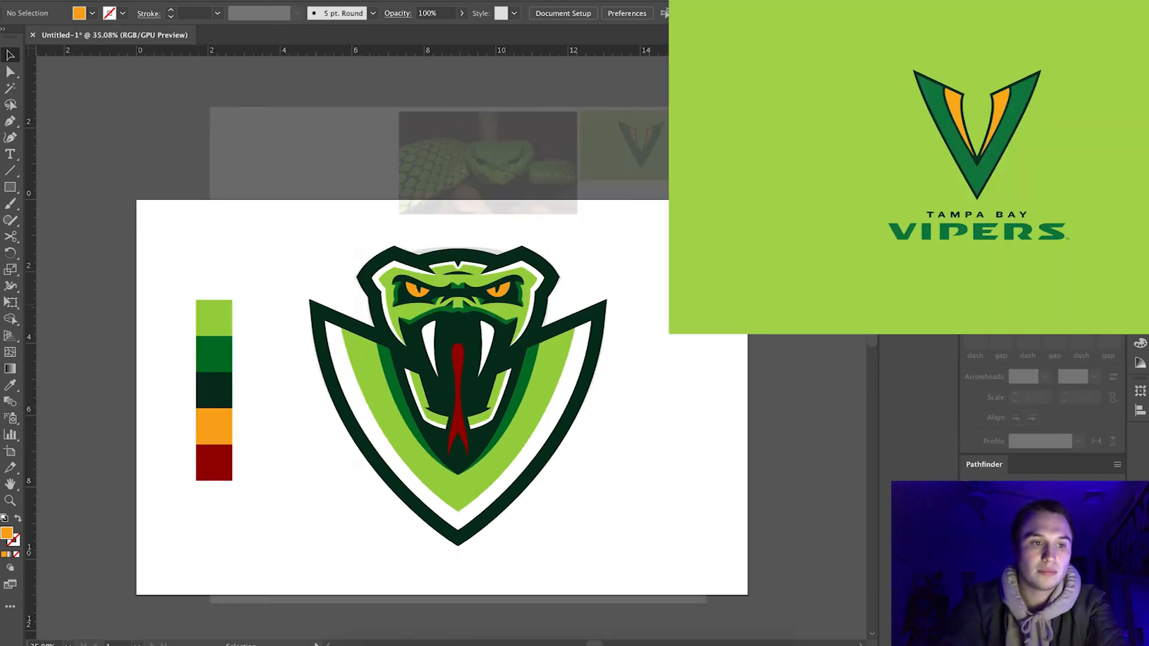
left_click(584, 185)
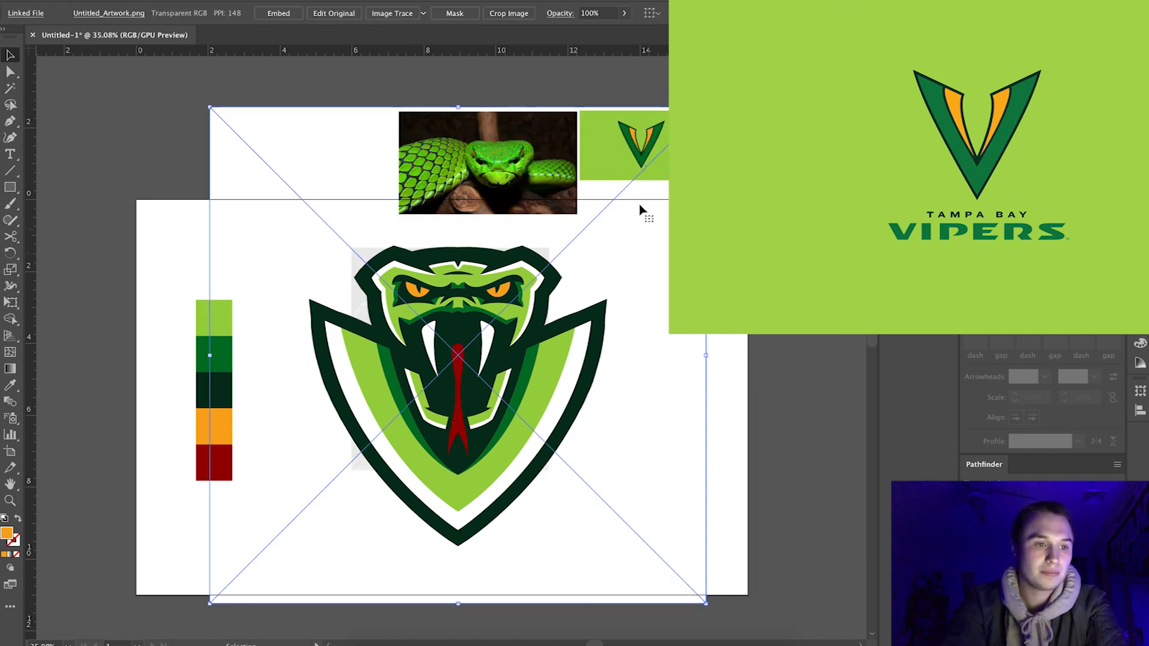
Try moving the linked reference artwork down onto the artboard, undo the move, and compare the viper photo with the logo.
mouse_move(627, 156)
left_mouse_down()
mouse_move(619, 254)
mouse_move(623, 198)
left_mouse_up()
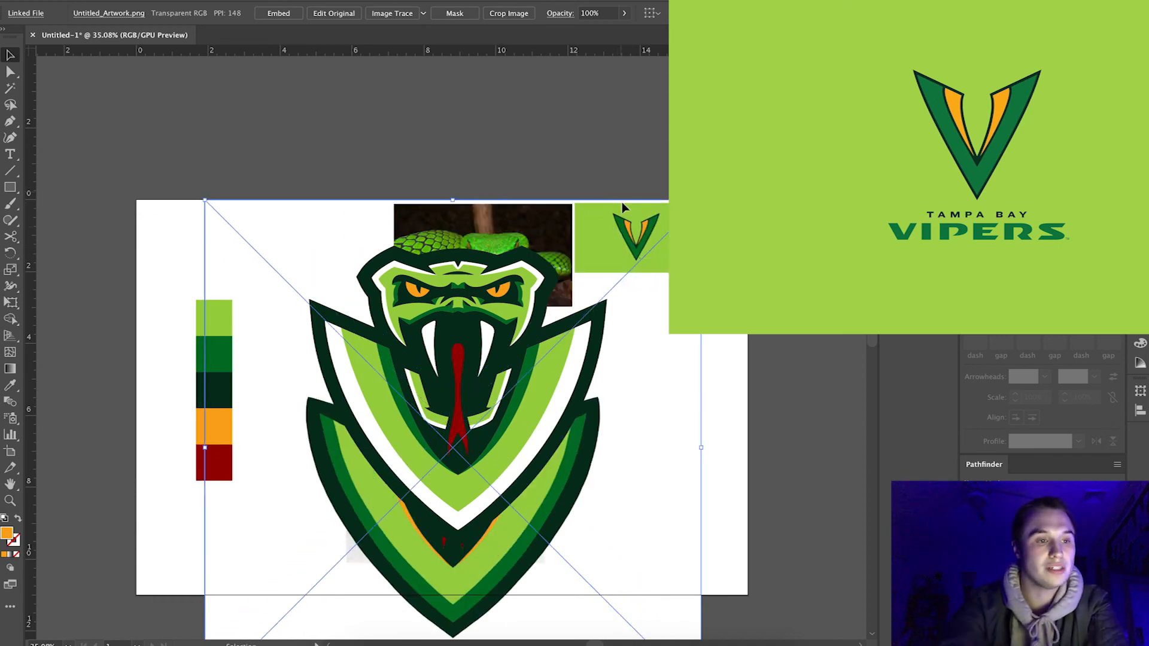
key("ctrl+z")
scroll(585, 108, "up", 3)
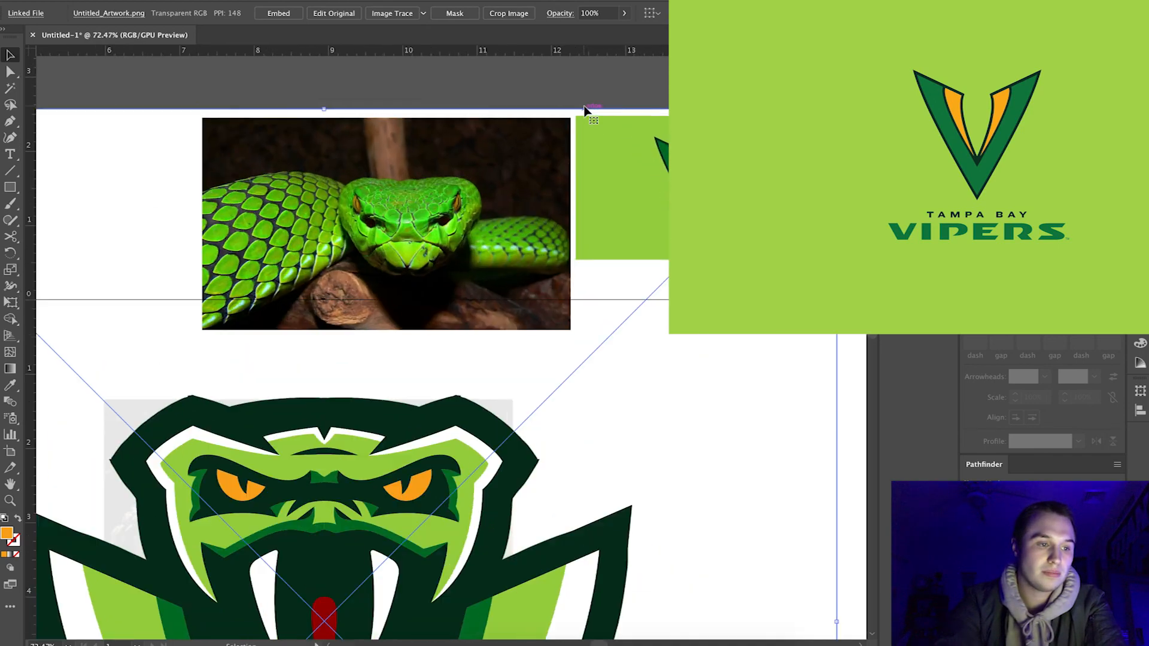
scroll(658, 173, "down", 3)
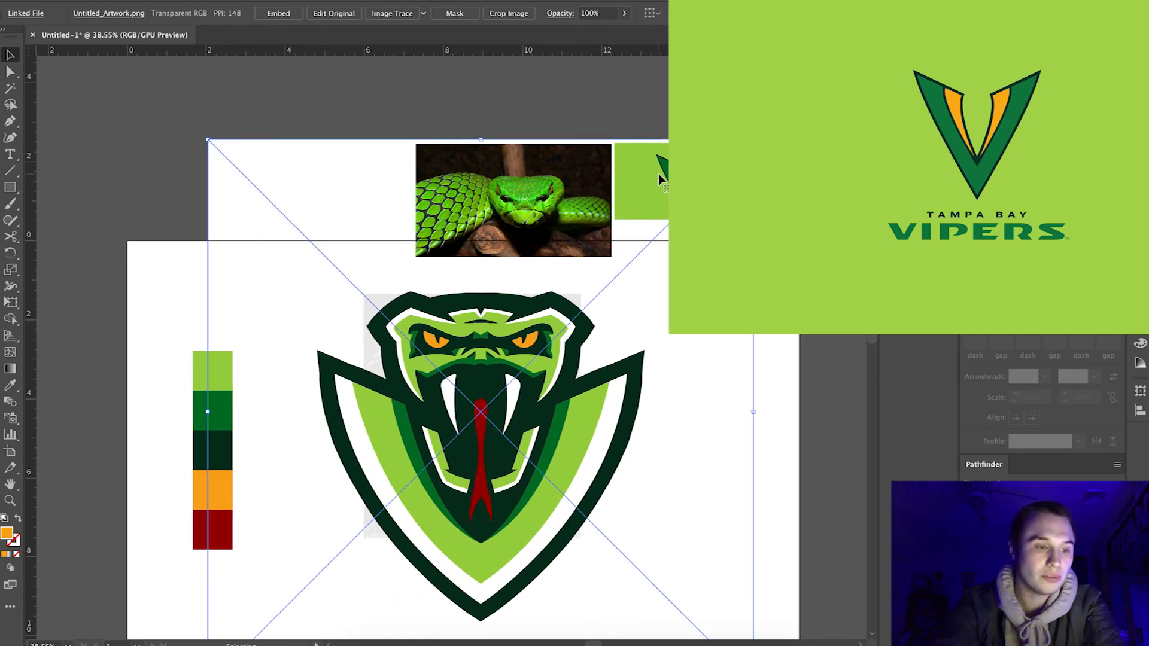